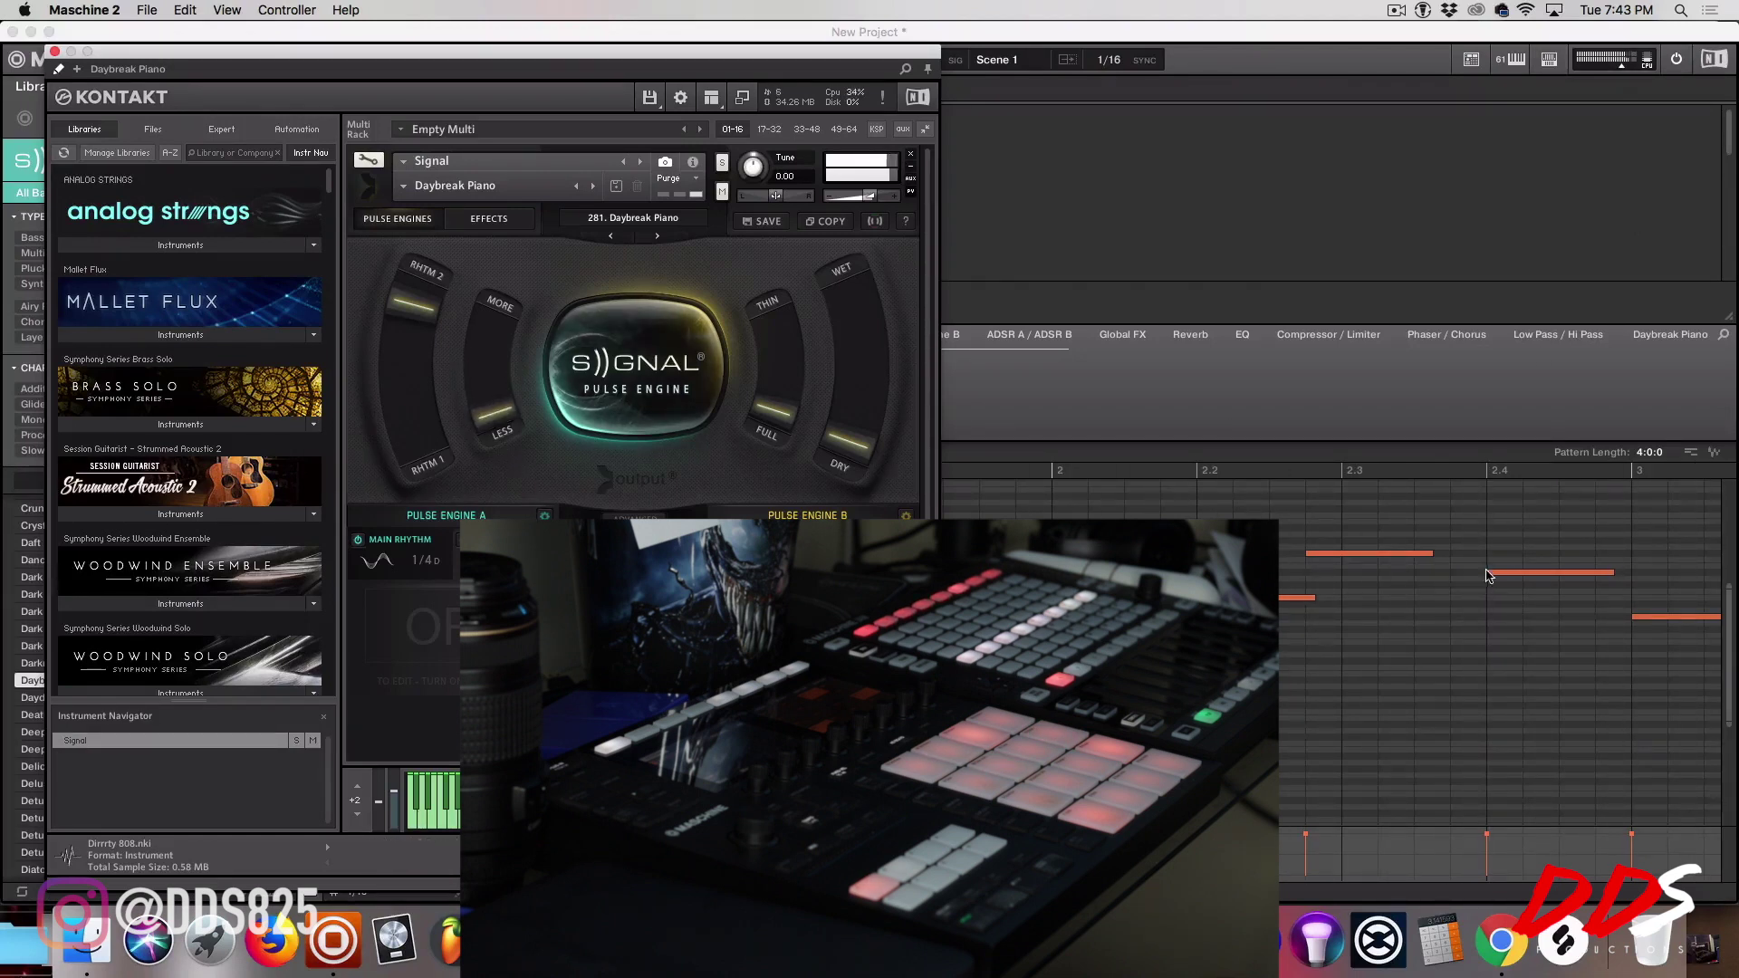
Step: Move the early piano note just before beat 2.3 onto the 2.3 grid line and check the end of the pattern
{"action": "left_click", "coordinate": [1362, 556]}
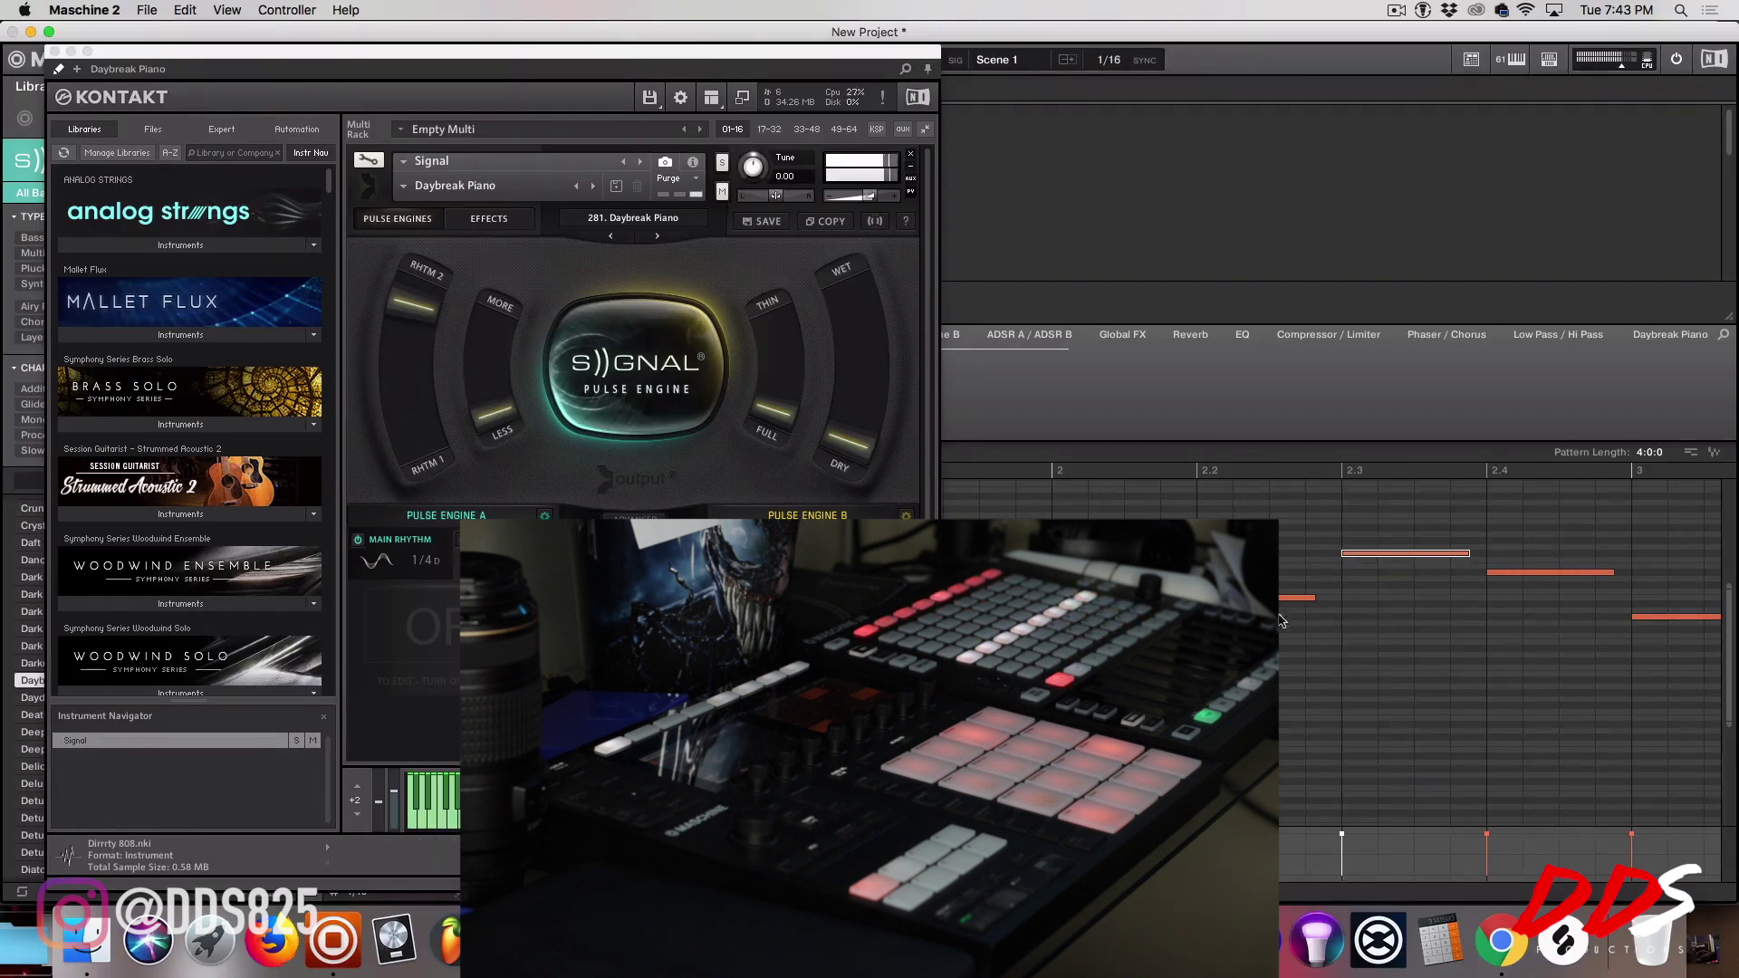
{"action": "scroll", "coordinate": [1504, 634], "scroll_direction": "down", "scroll_amount": 3}
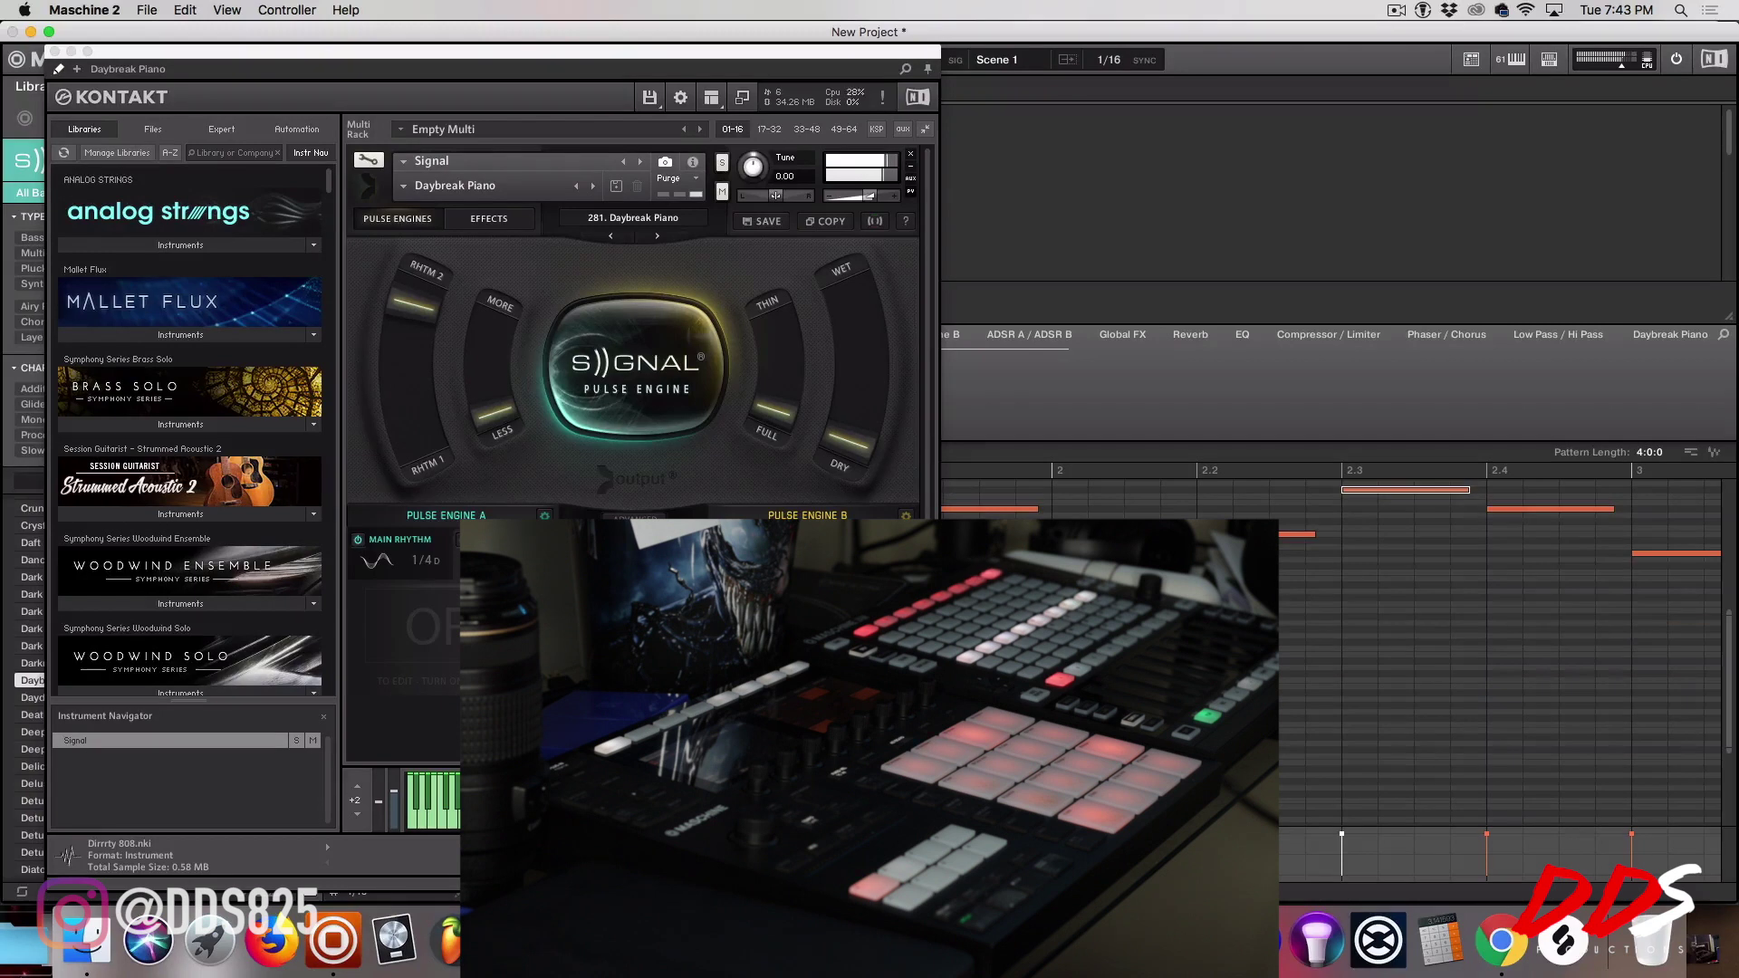
{"action": "left_click_drag", "start_coordinate": [933, 877], "coordinate": [933, 724]}
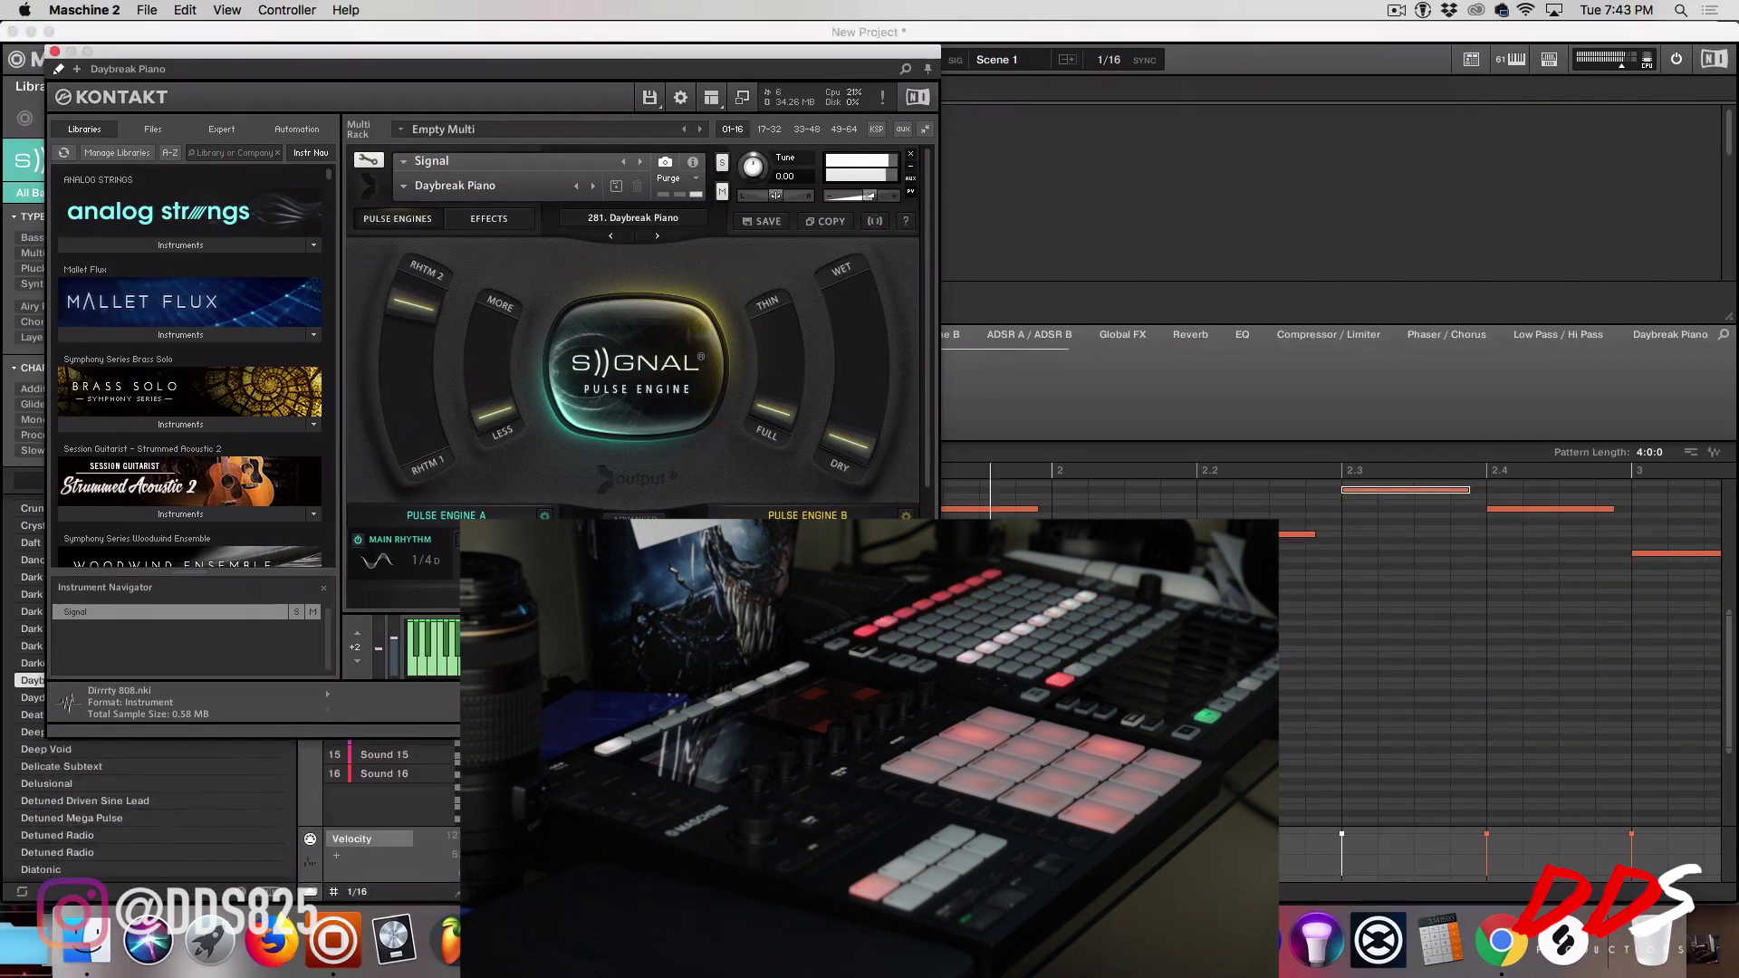
{"action": "left_click", "coordinate": [1367, 832]}
{"action": "scroll", "coordinate": [1368, 832], "scroll_direction": "right", "scroll_amount": 10}
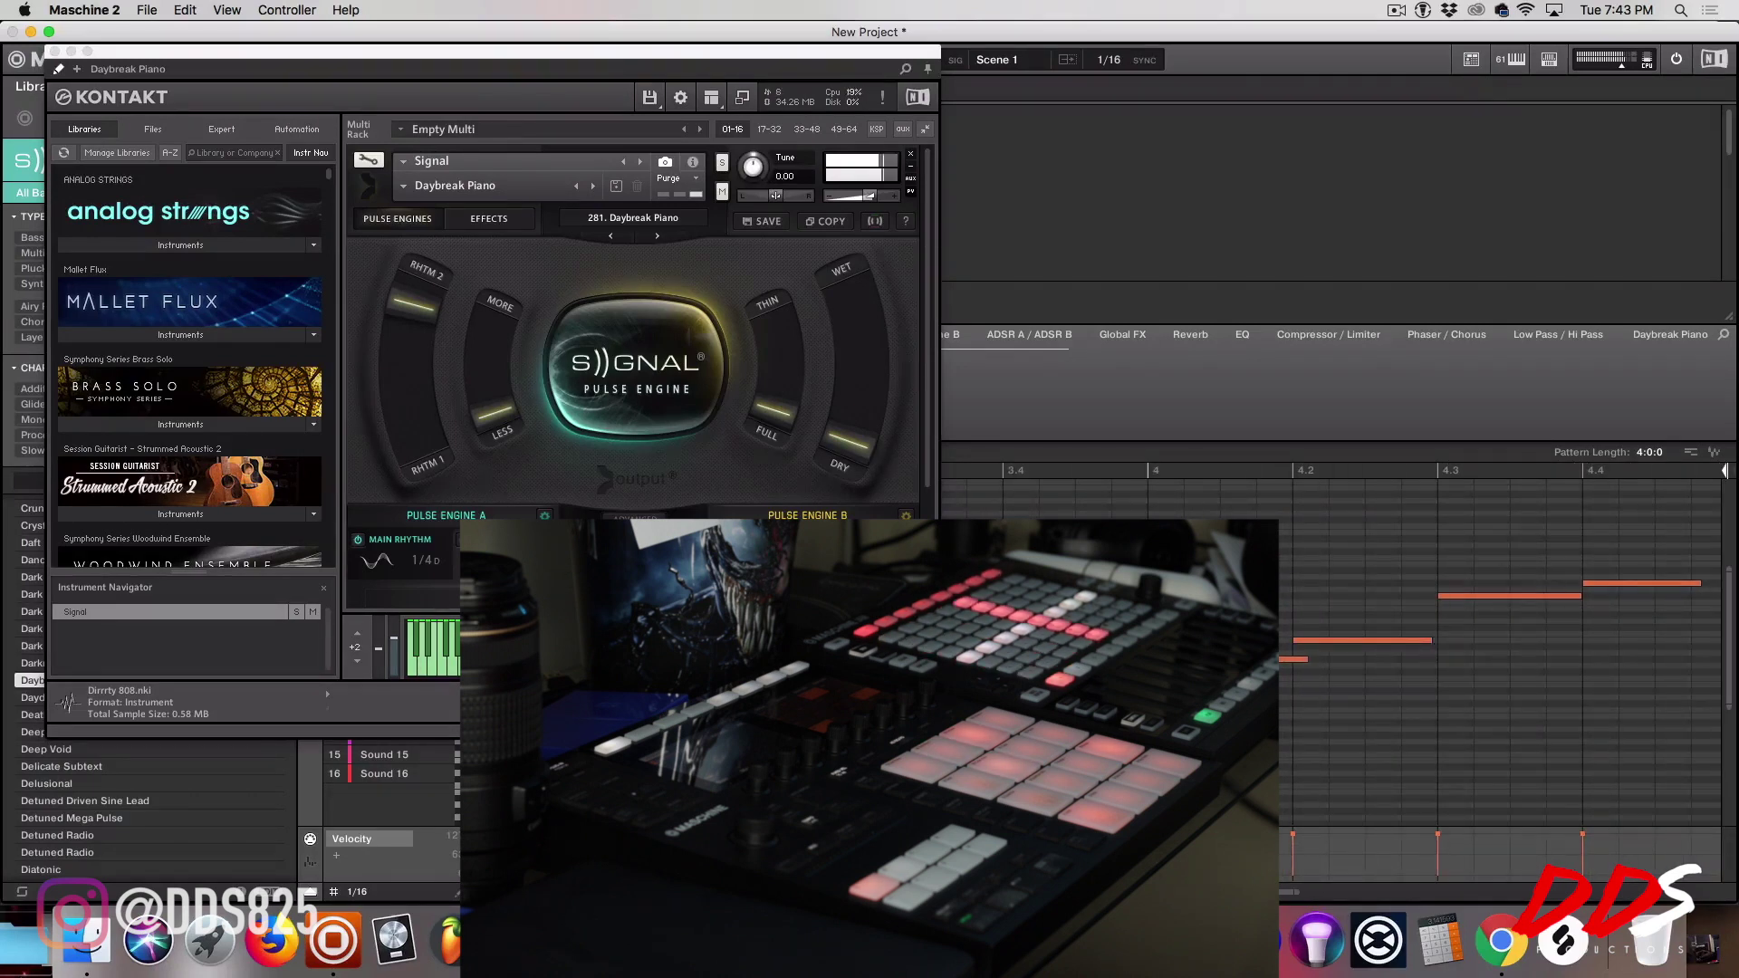
Step: Try the Daybreak Piano macros in Signal, shifting the rhythm slider toward RHTM 2 and the More/Less and Wet/Dry sliders to about midway
{"action": "left_click_drag", "start_coordinate": [940, 736], "coordinate": [1087, 924]}
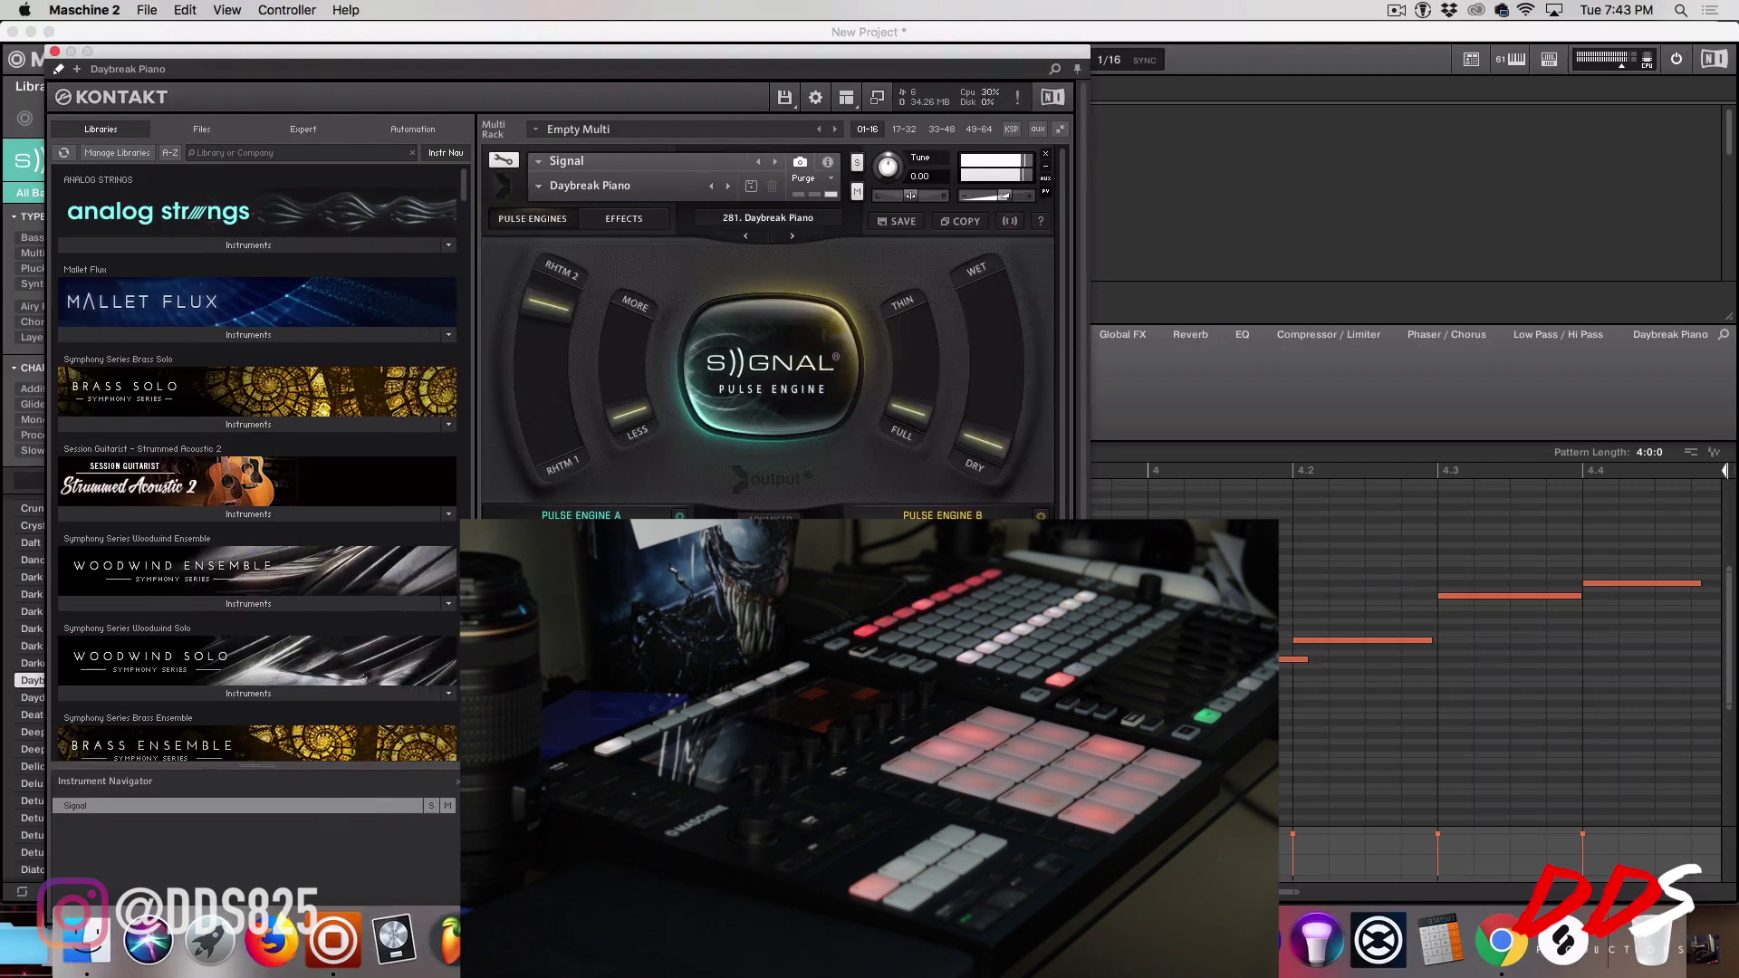
{"action": "mouse_move", "coordinate": [550, 323]}
{"action": "left_mouse_down"}
{"action": "mouse_move", "coordinate": [548, 444]}
{"action": "mouse_move", "coordinate": [534, 305]}
{"action": "left_mouse_up"}
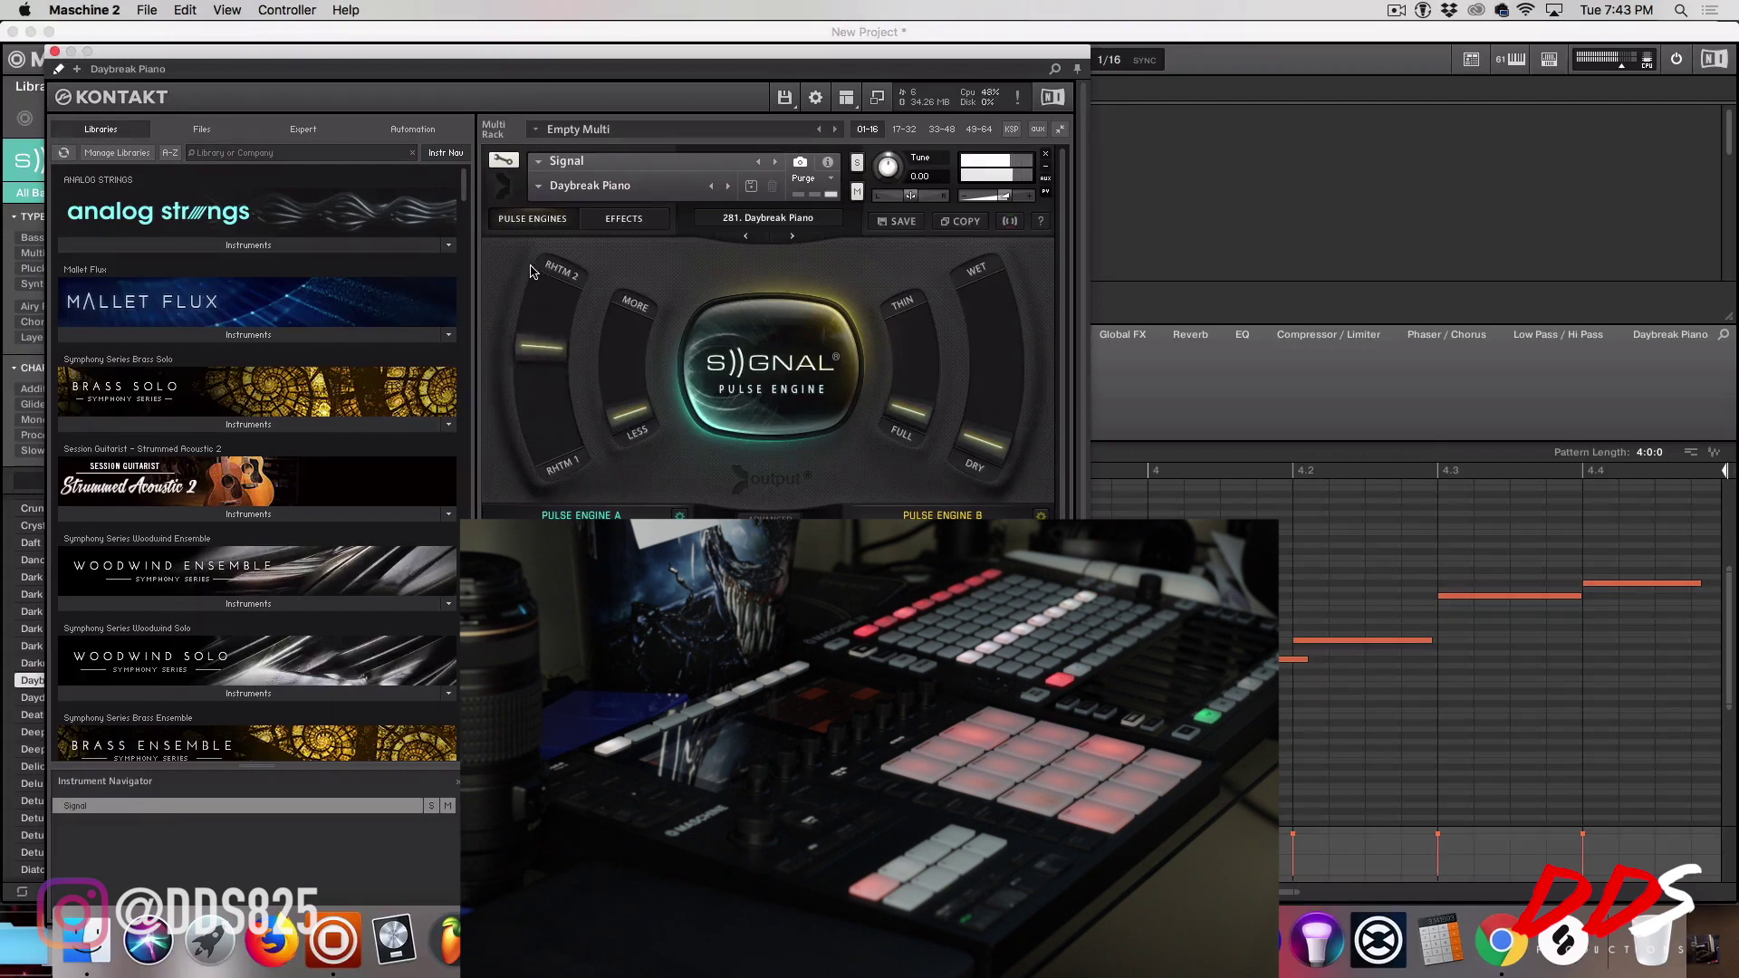
{"action": "left_click_drag", "start_coordinate": [529, 244], "coordinate": [613, 91]}
{"action": "left_click_drag", "start_coordinate": [603, 197], "coordinate": [606, 254]}
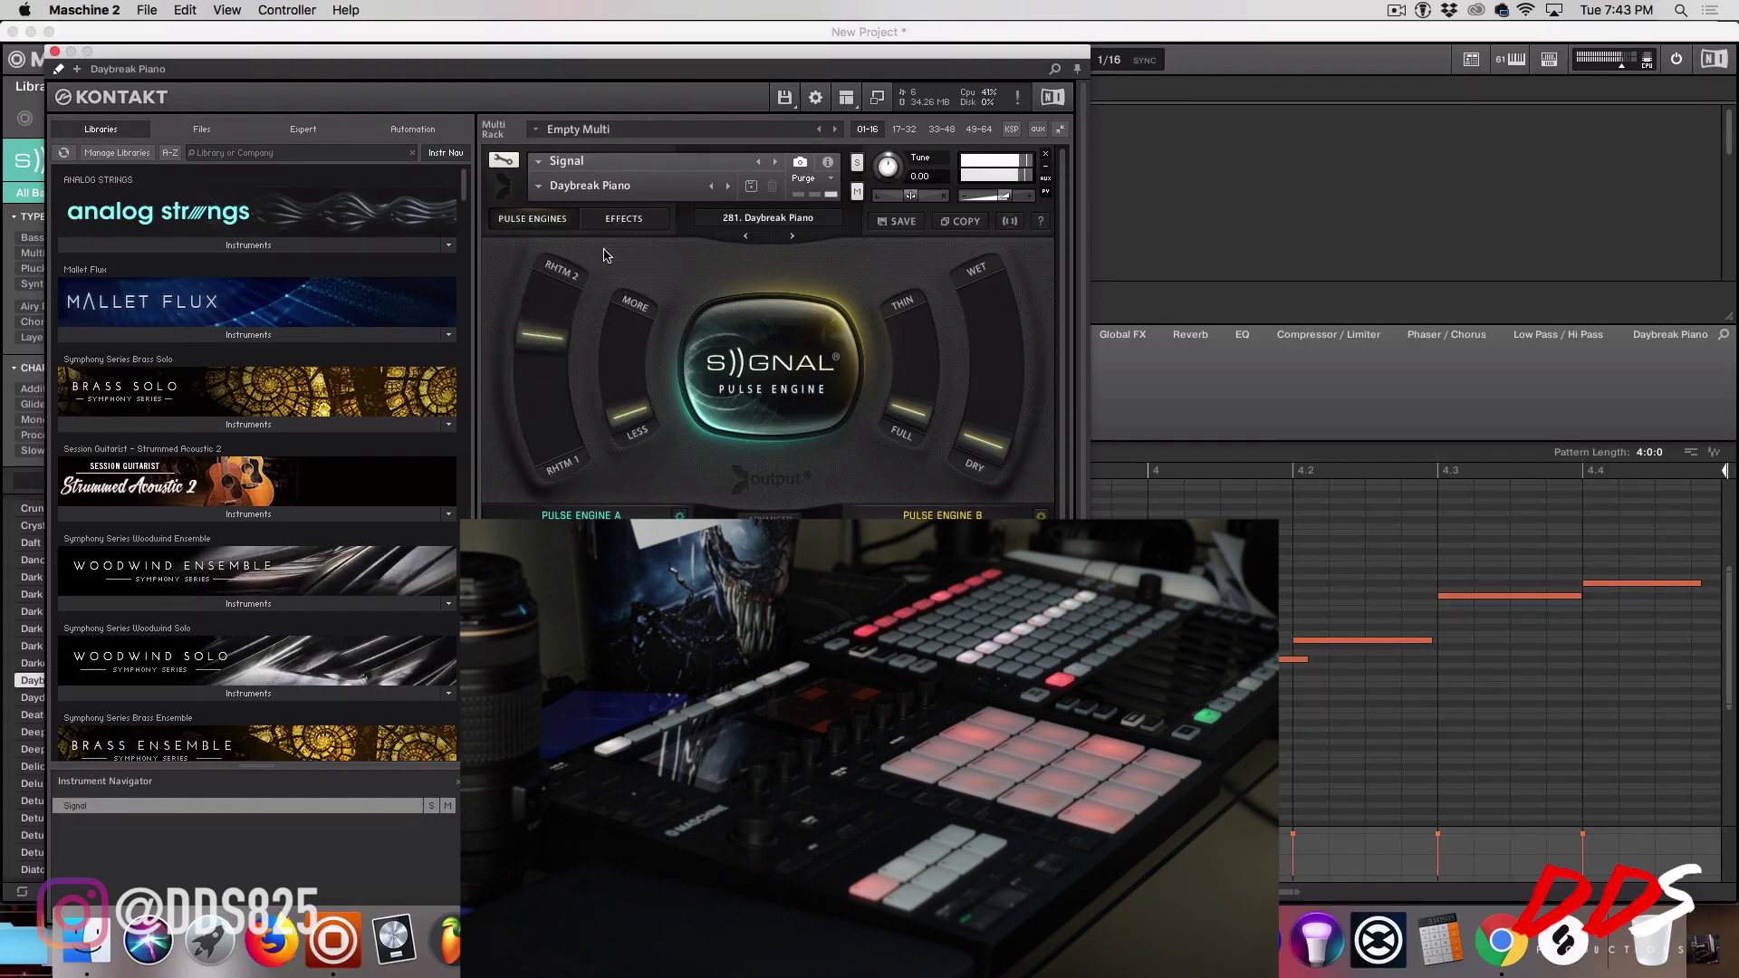
{"action": "left_click_drag", "start_coordinate": [659, 447], "coordinate": [634, 358]}
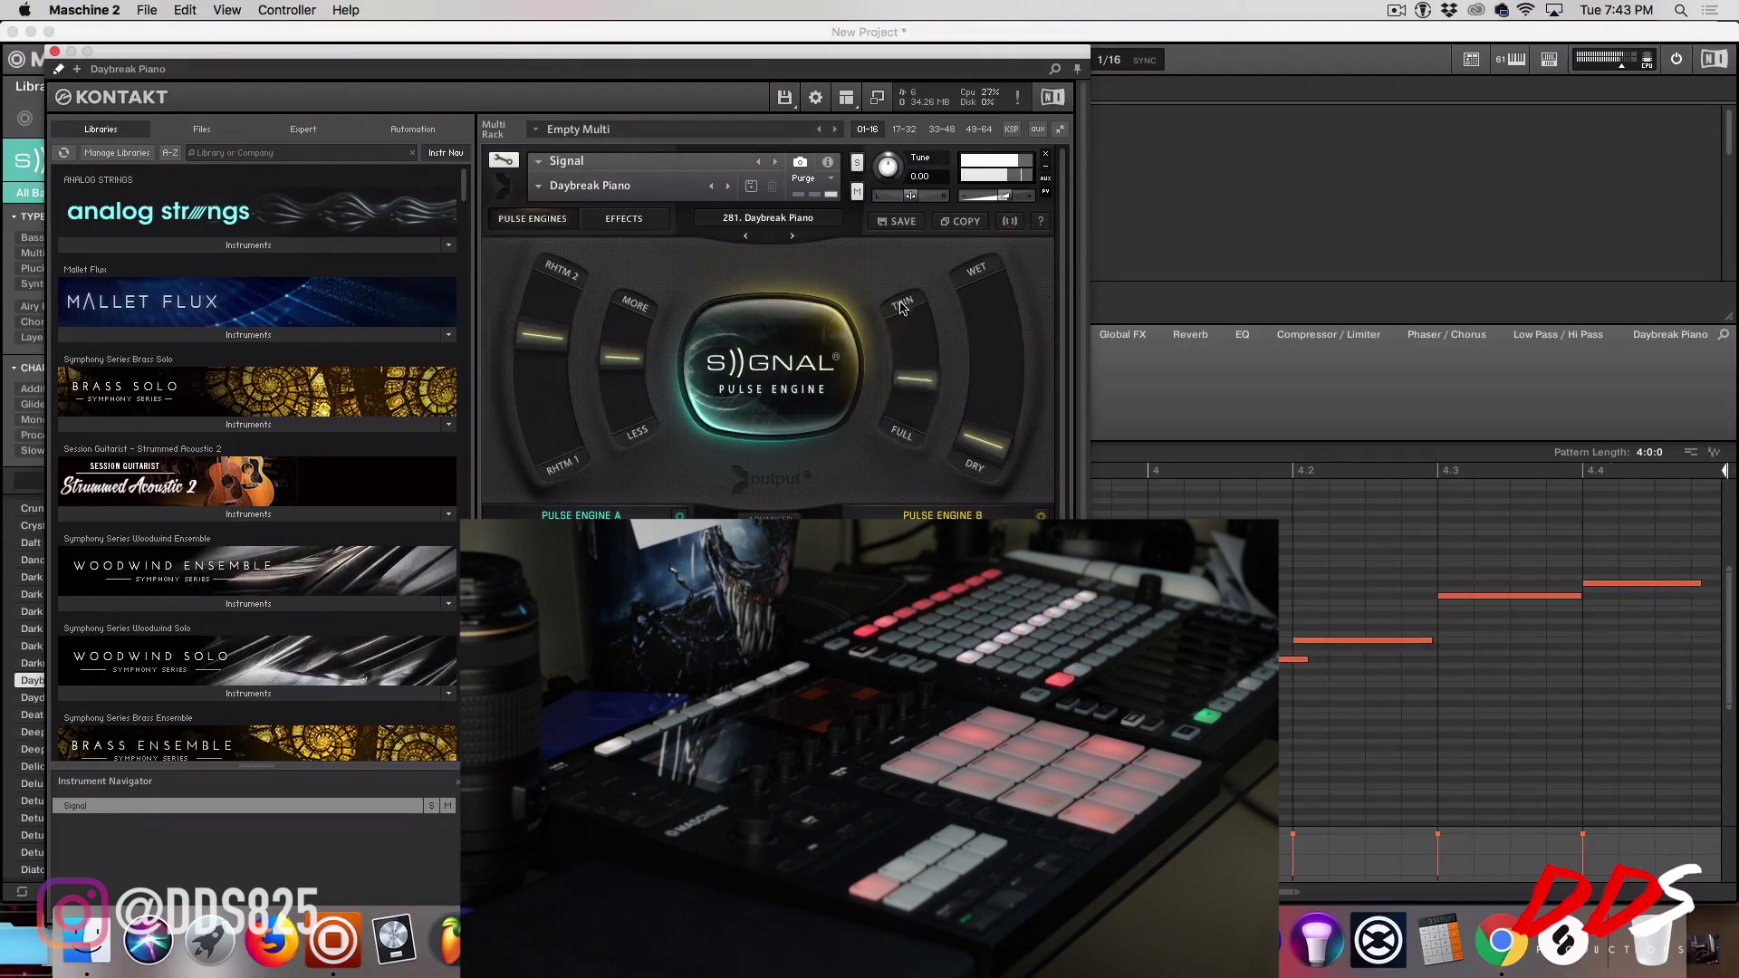
{"action": "left_click_drag", "start_coordinate": [974, 471], "coordinate": [993, 287]}
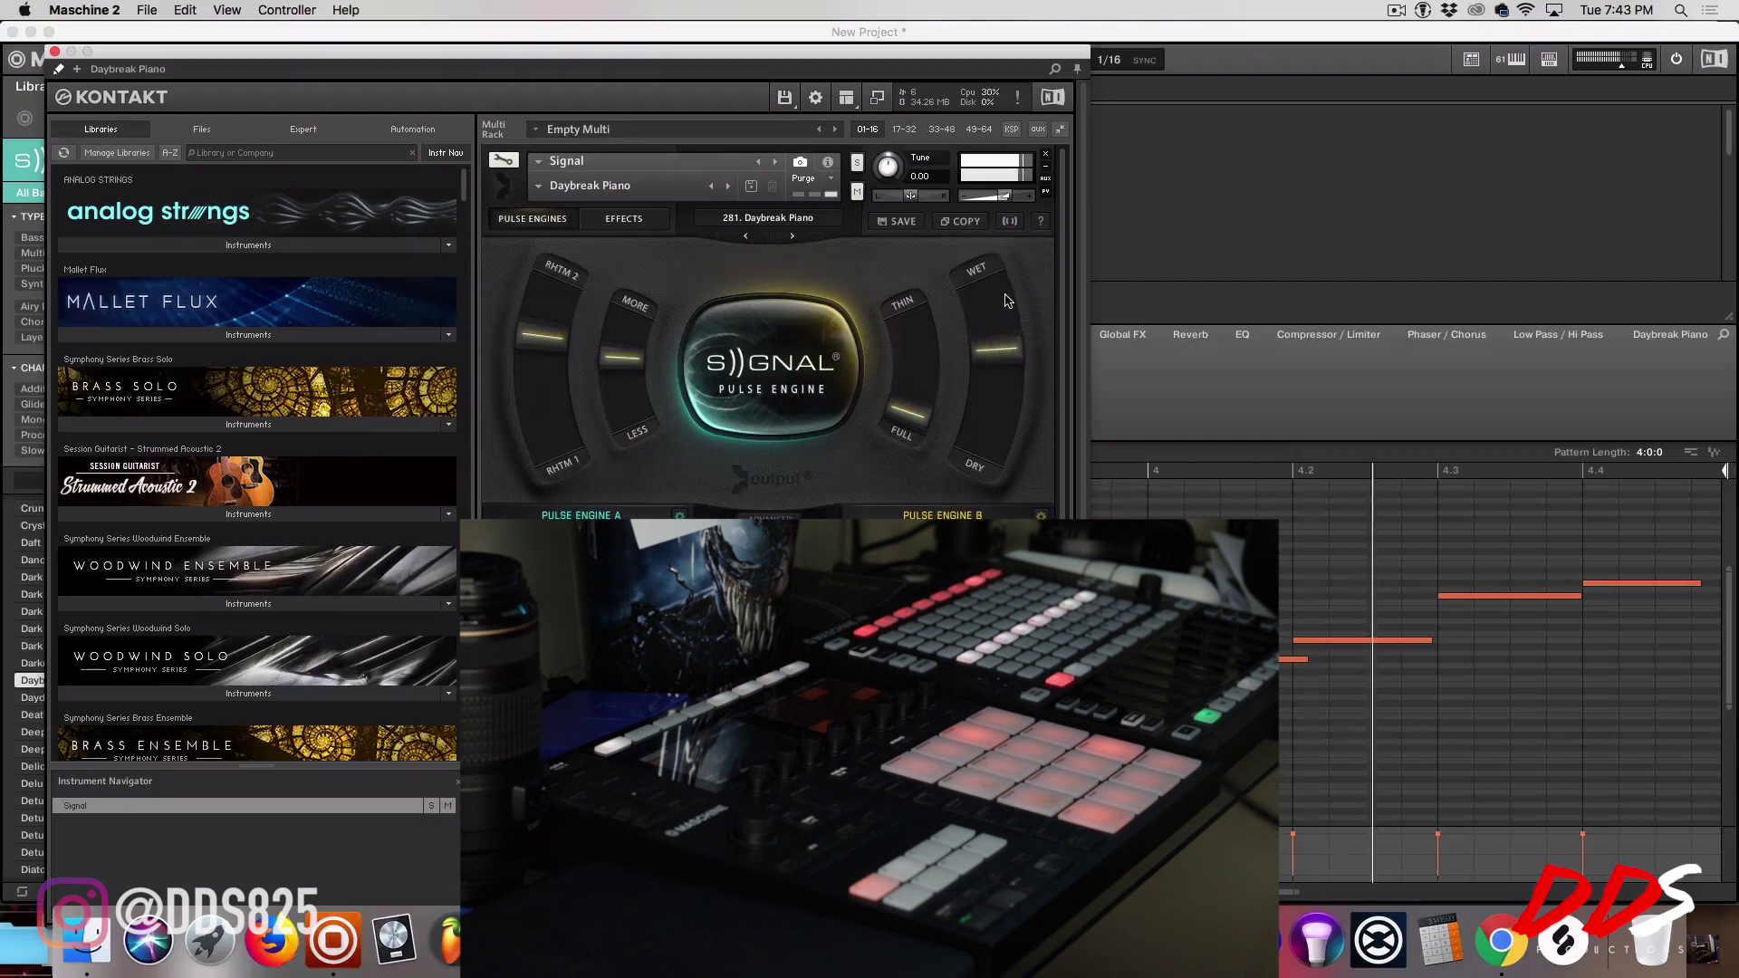
{"action": "left_click_drag", "start_coordinate": [537, 369], "coordinate": [548, 156]}
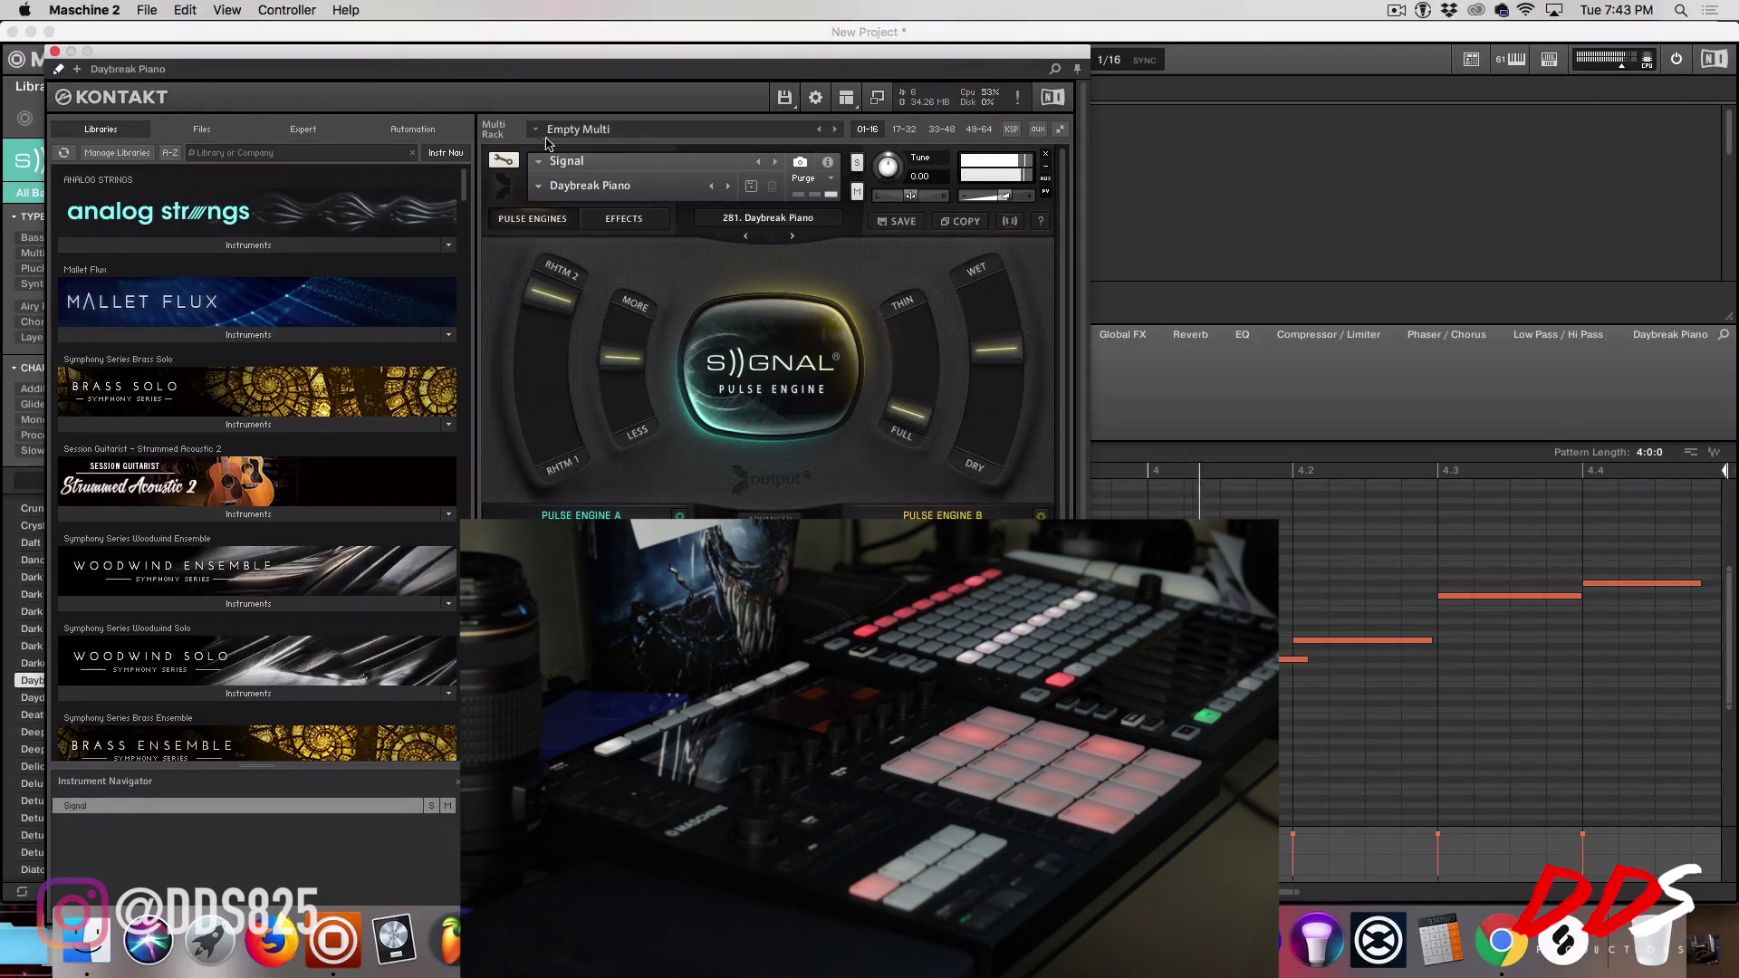
Step: Load Signal's preset 282, Sunlight Loops, raise its Thin/Full slider to about midway, and close the plug-in window
{"action": "left_click", "coordinate": [786, 237]}
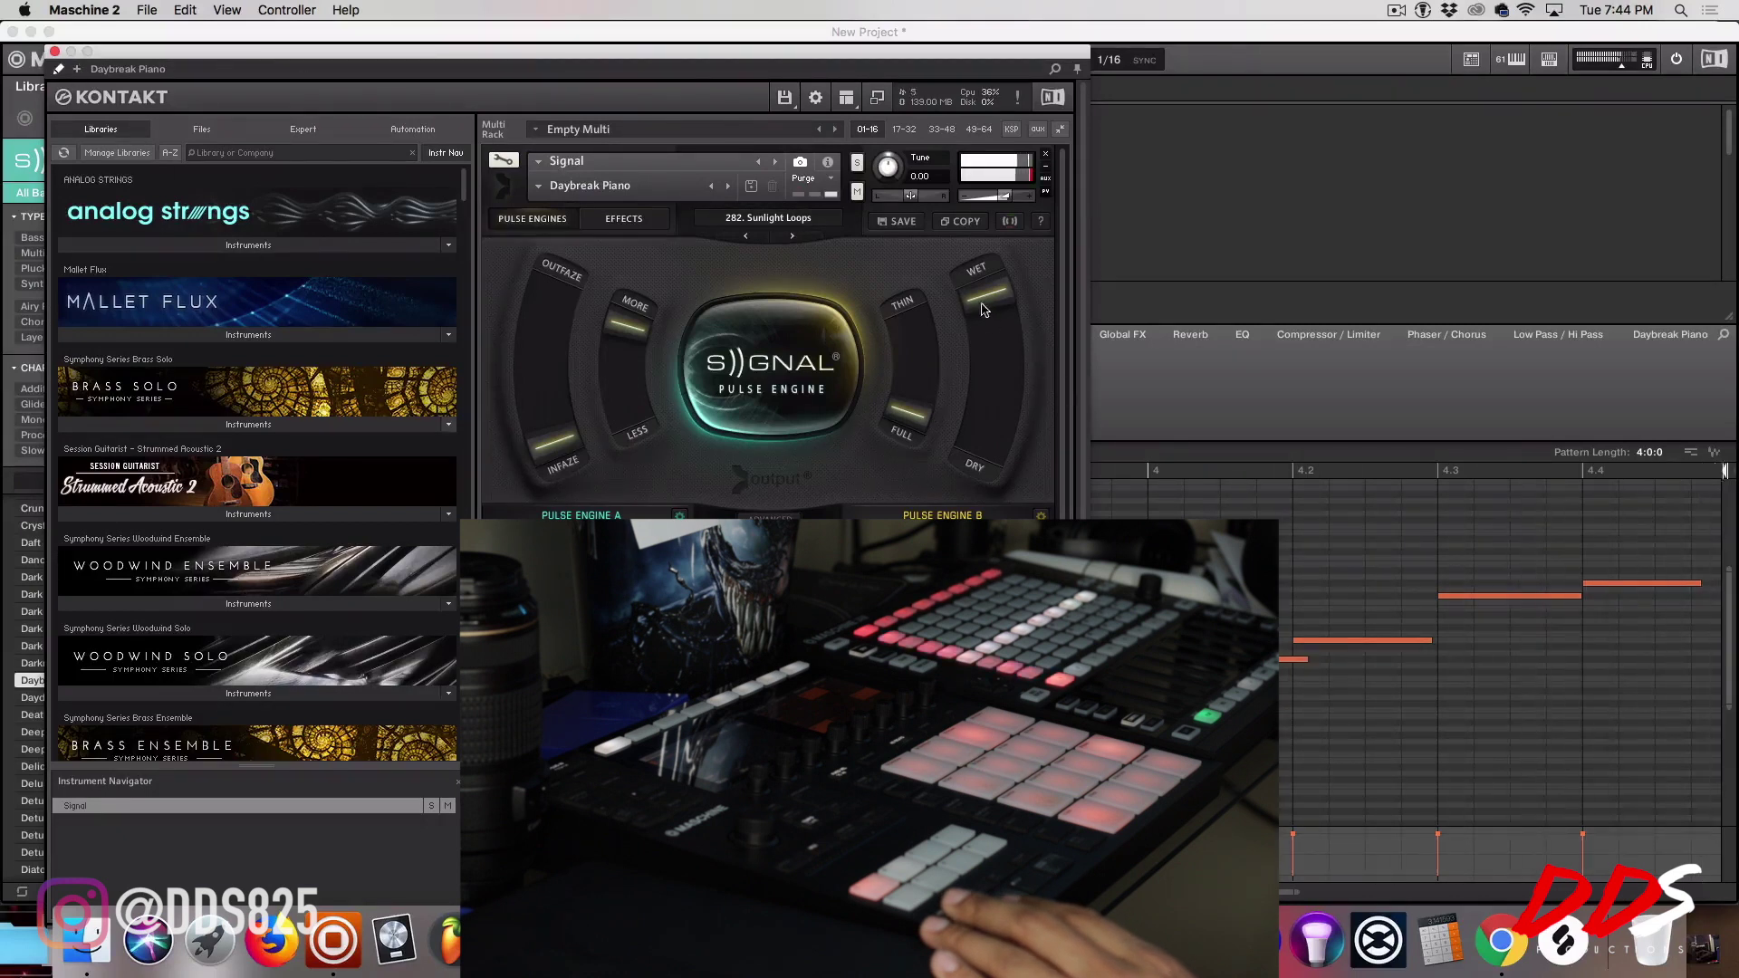
{"action": "left_click_drag", "start_coordinate": [627, 323], "coordinate": [625, 423]}
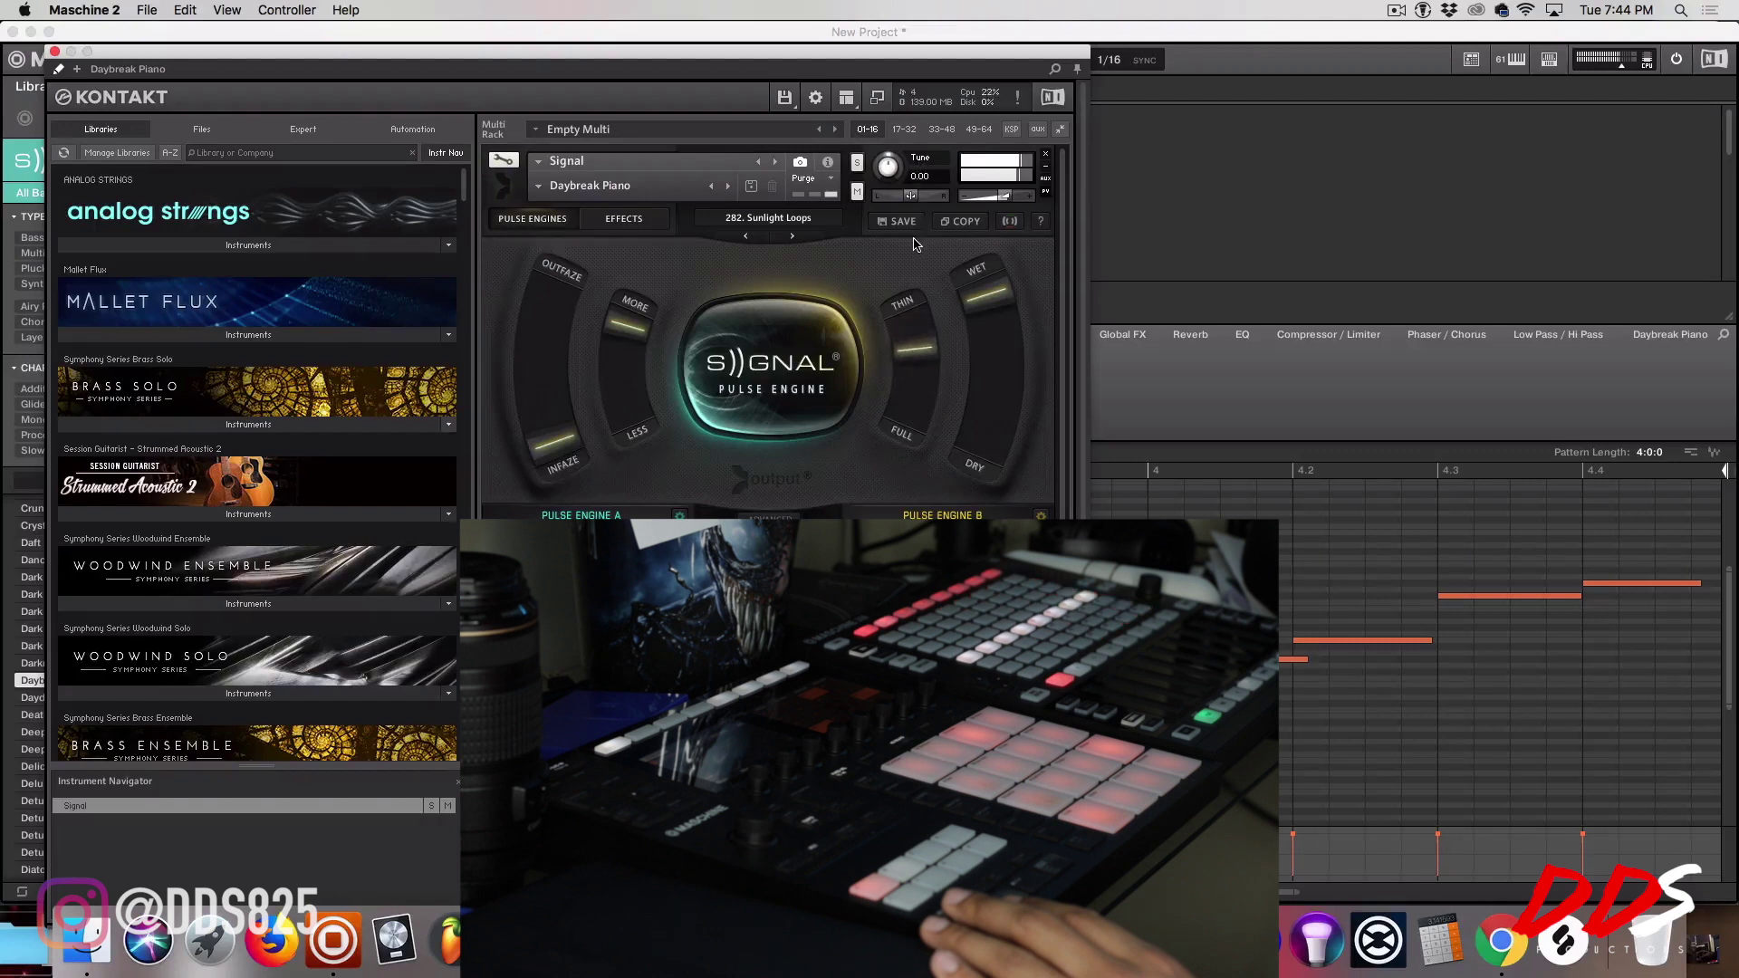
{"action": "left_click", "coordinate": [55, 52]}
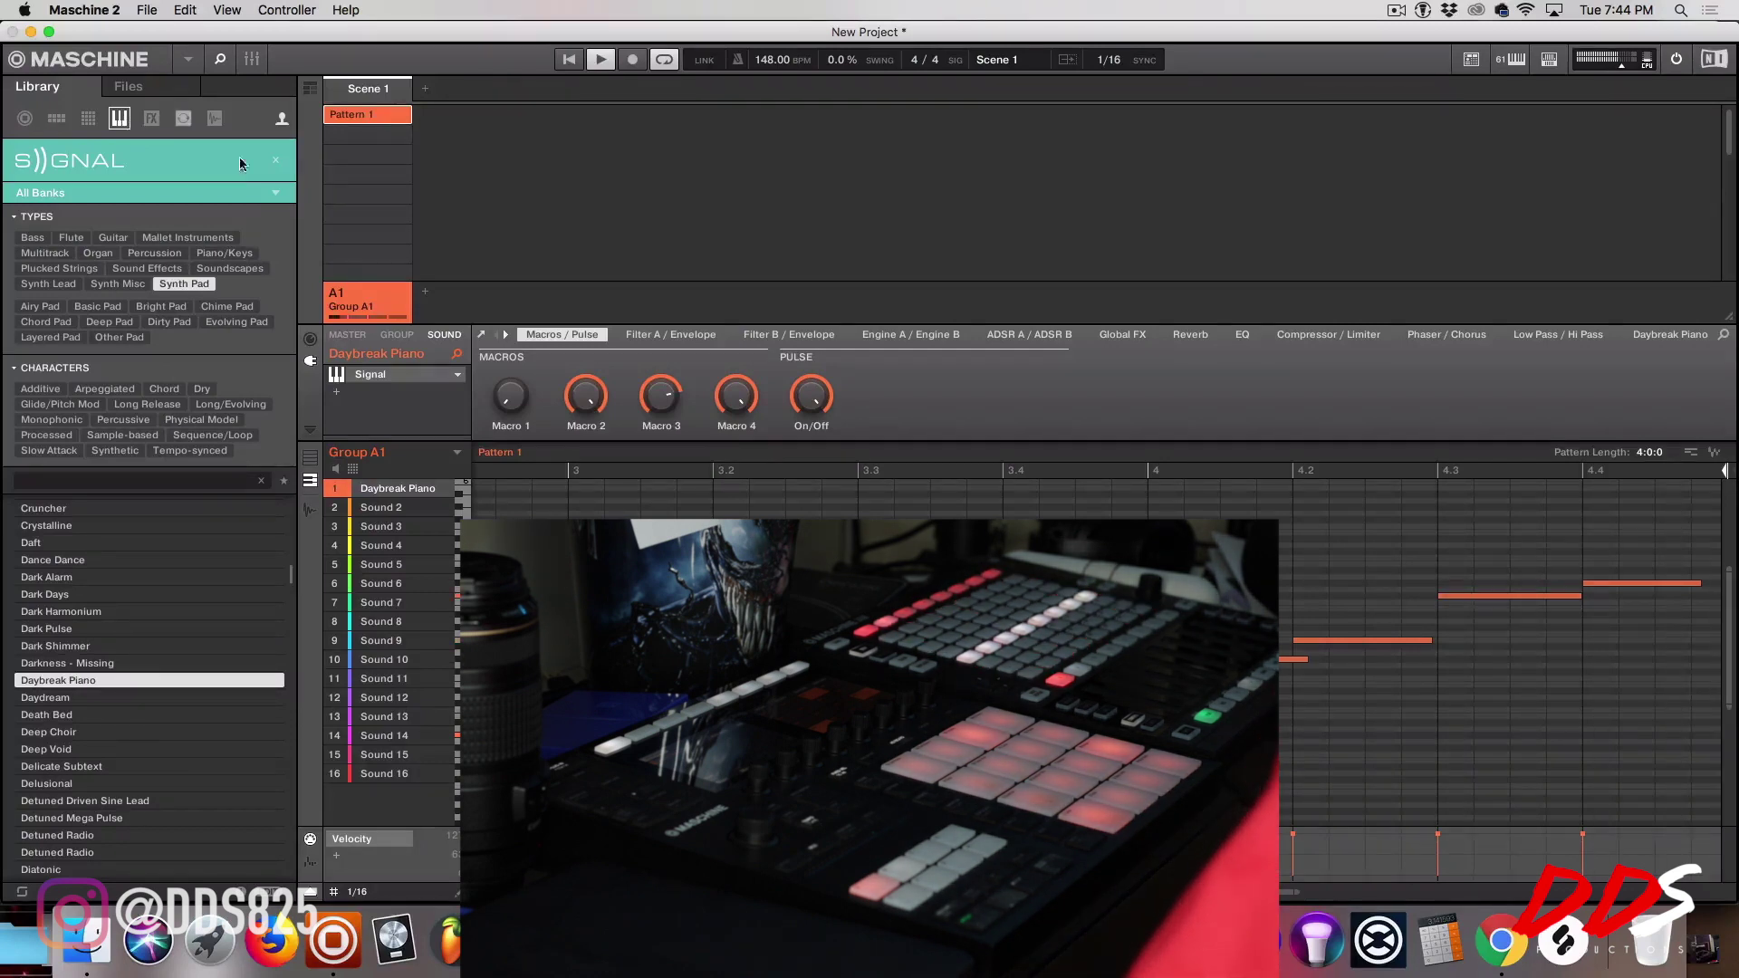
Step: Add a second group, B1, and load the Hell 808 one-shot into its first sound
{"action": "left_click", "coordinate": [425, 291]}
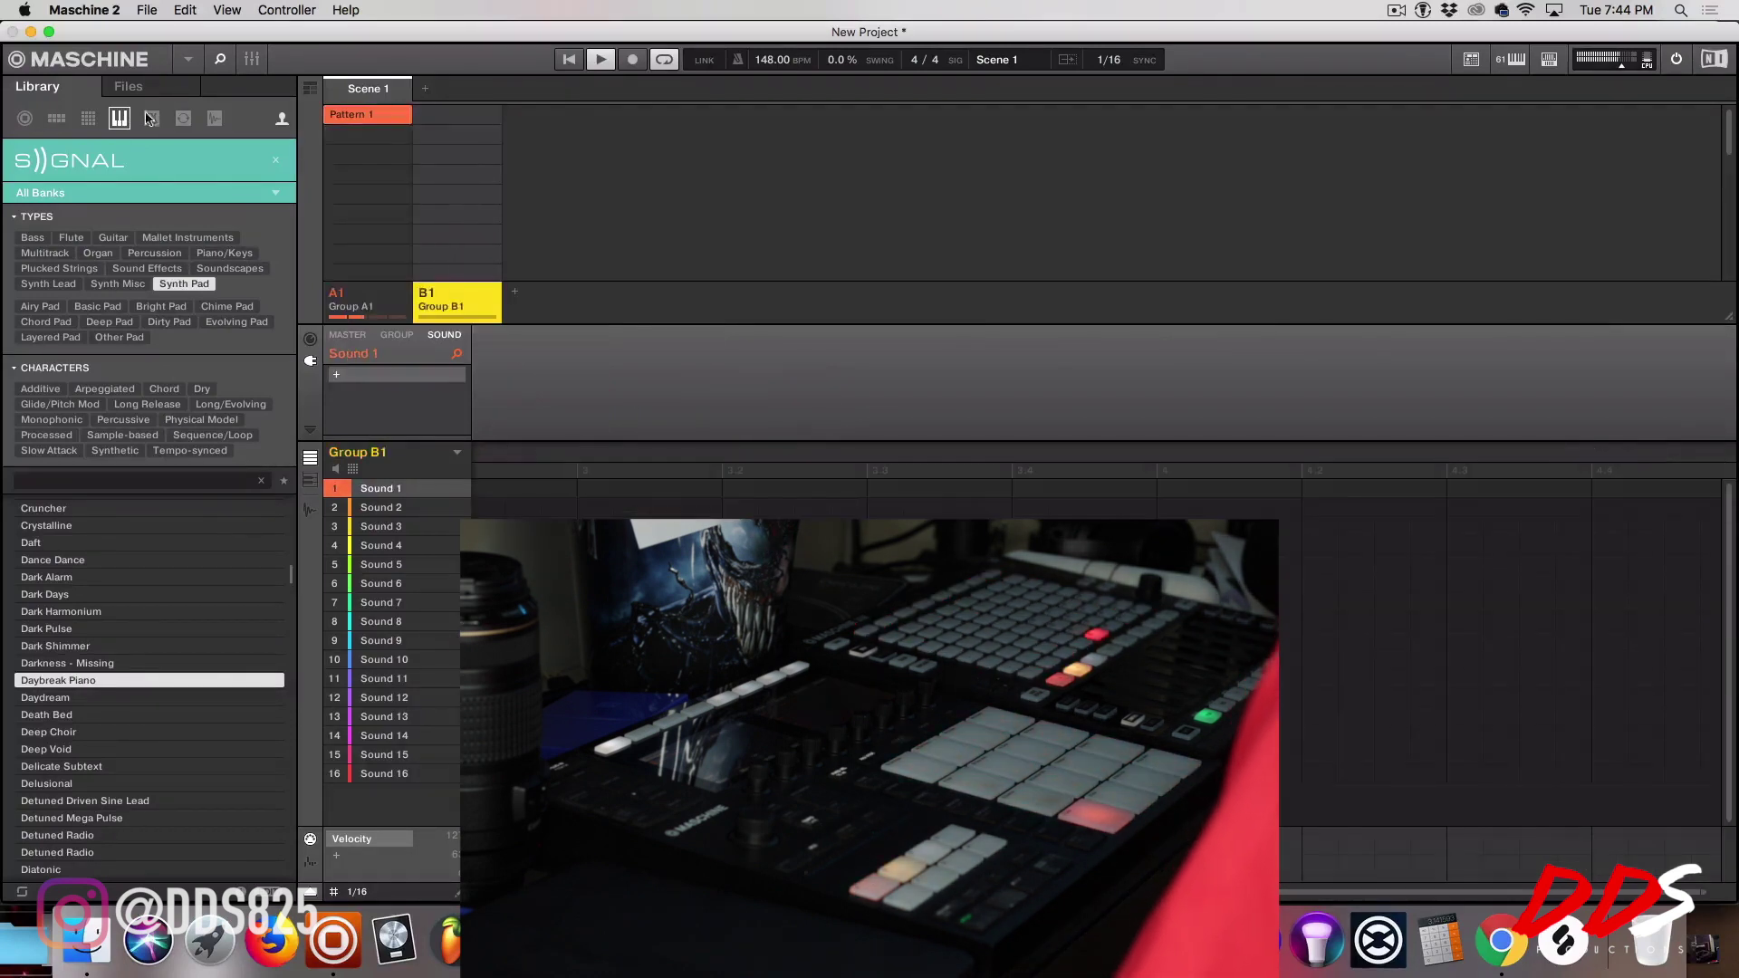
{"action": "left_click", "coordinate": [214, 118]}
{"action": "left_click_drag", "start_coordinate": [172, 291], "coordinate": [364, 493]}
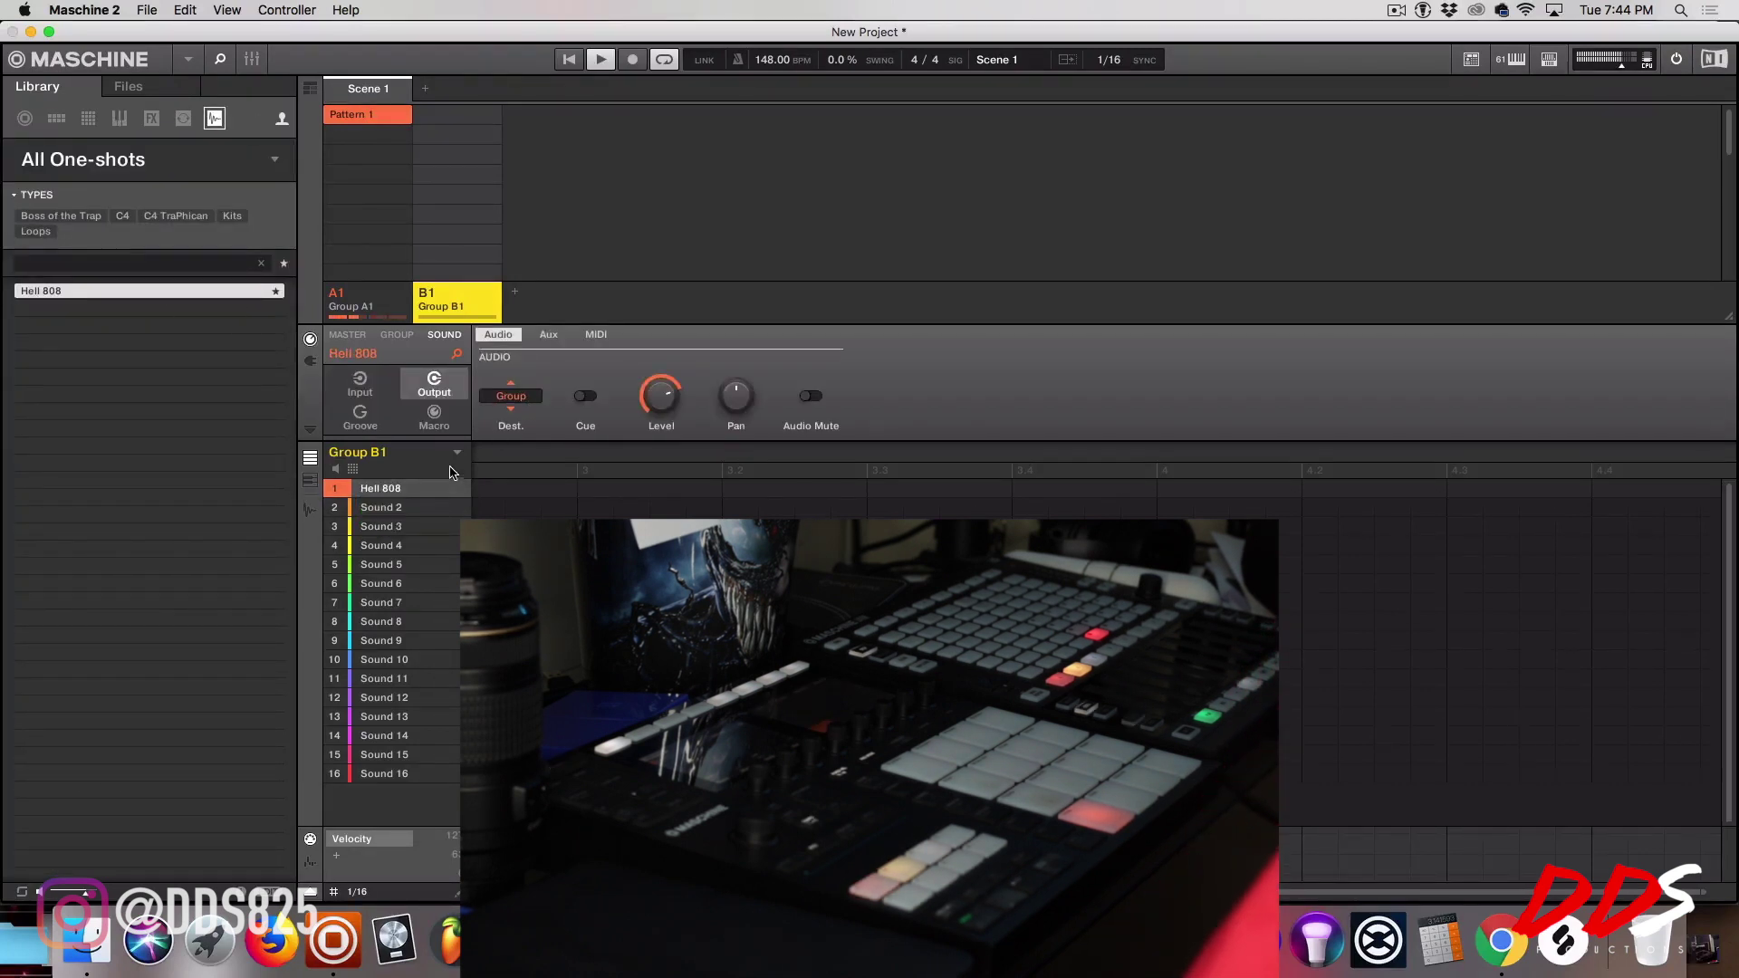
Step: Set the Hell 808 sampler's polyphony to Legato
{"action": "left_click", "coordinate": [311, 361]}
{"action": "left_click", "coordinate": [532, 398]}
{"action": "left_click", "coordinate": [525, 422]}
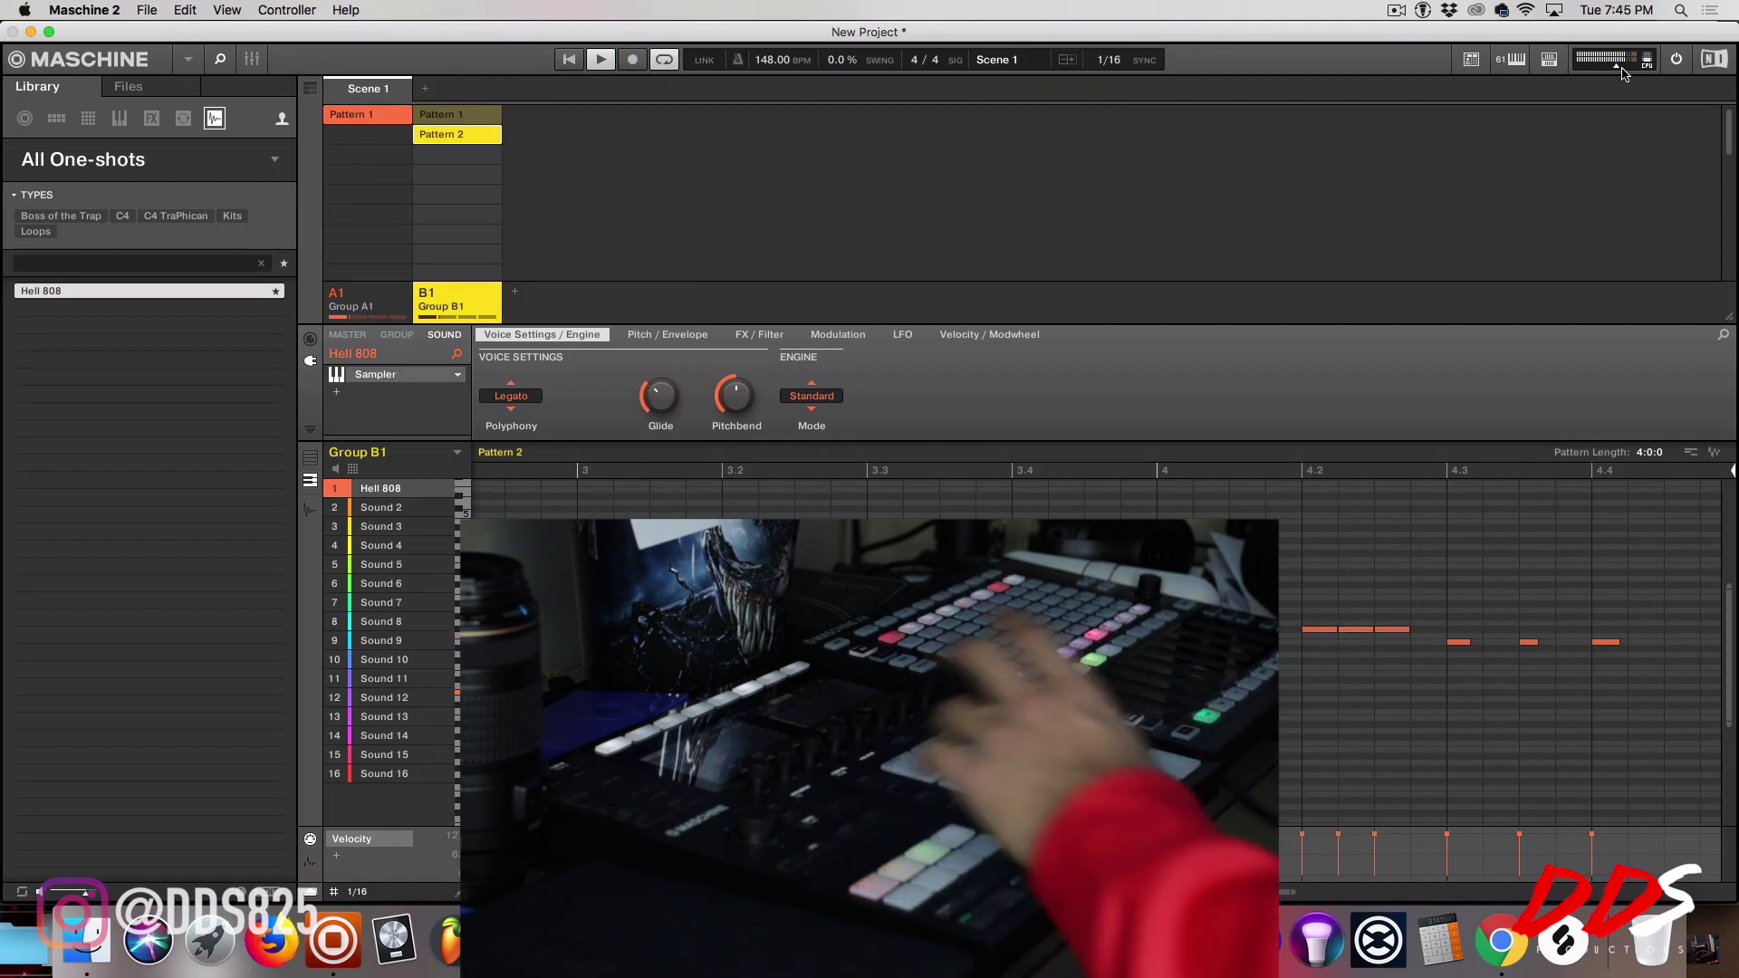
Step: Load the Dope Drums v2 - Detroit Vibe kit into the new group C1
{"action": "left_click", "coordinate": [57, 123]}
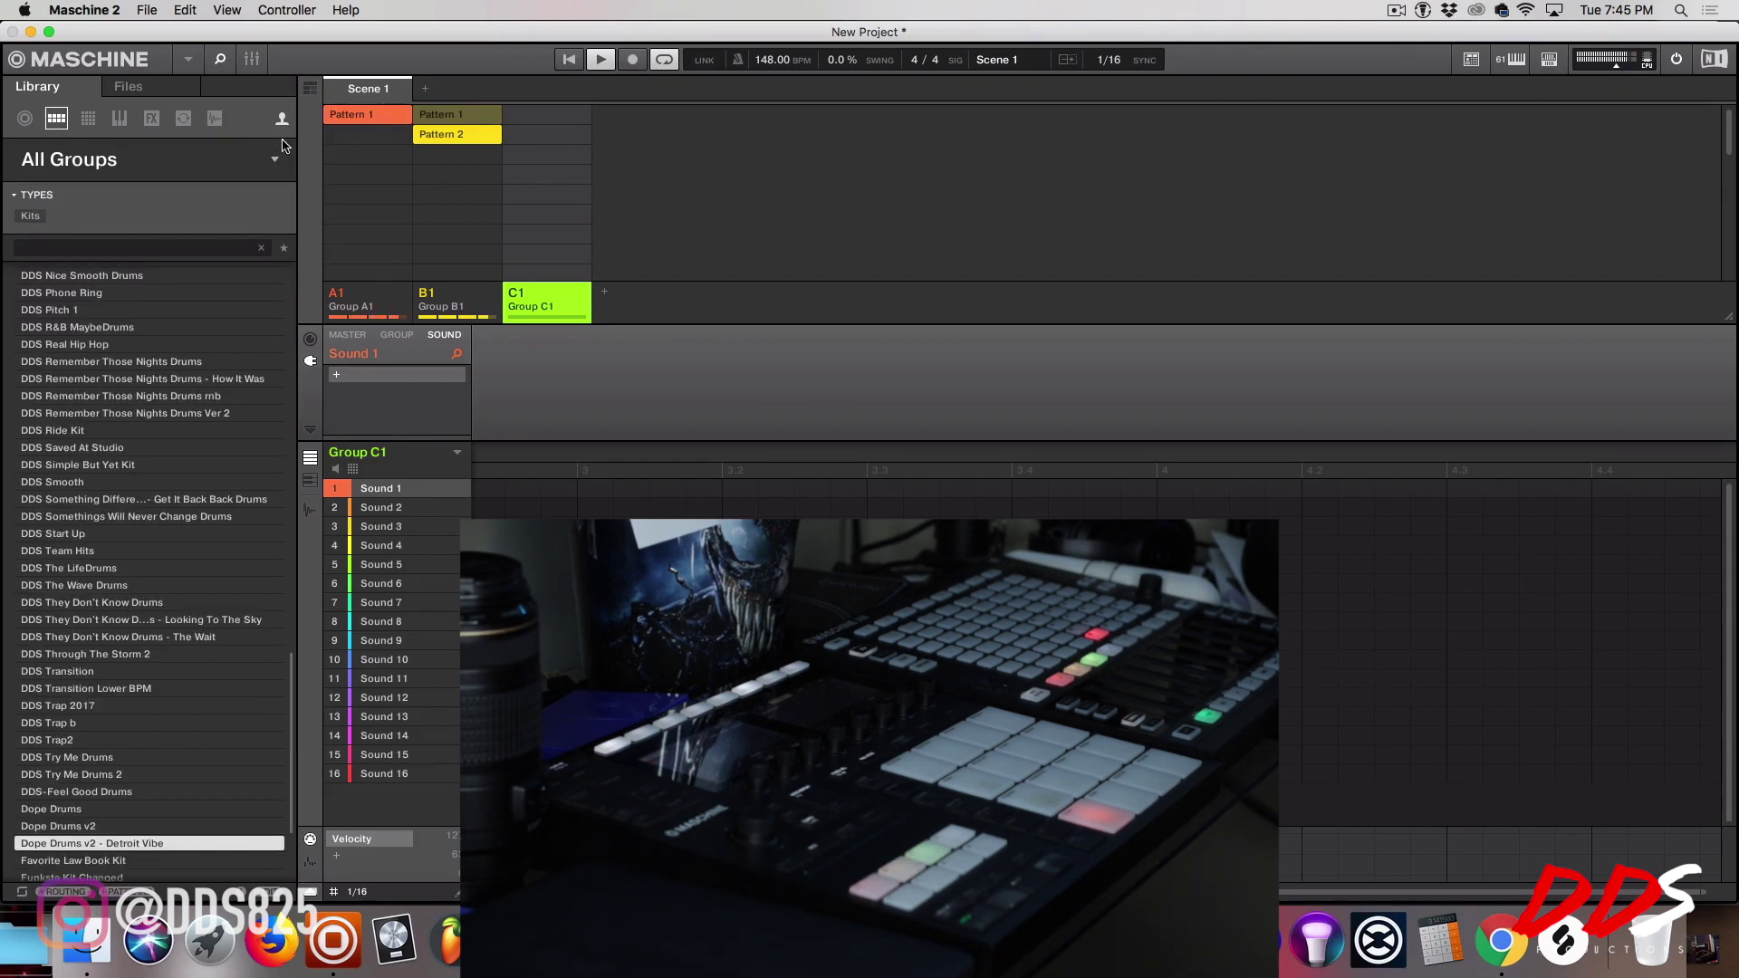
{"action": "scroll", "coordinate": [228, 715], "scroll_direction": "down", "scroll_amount": 3}
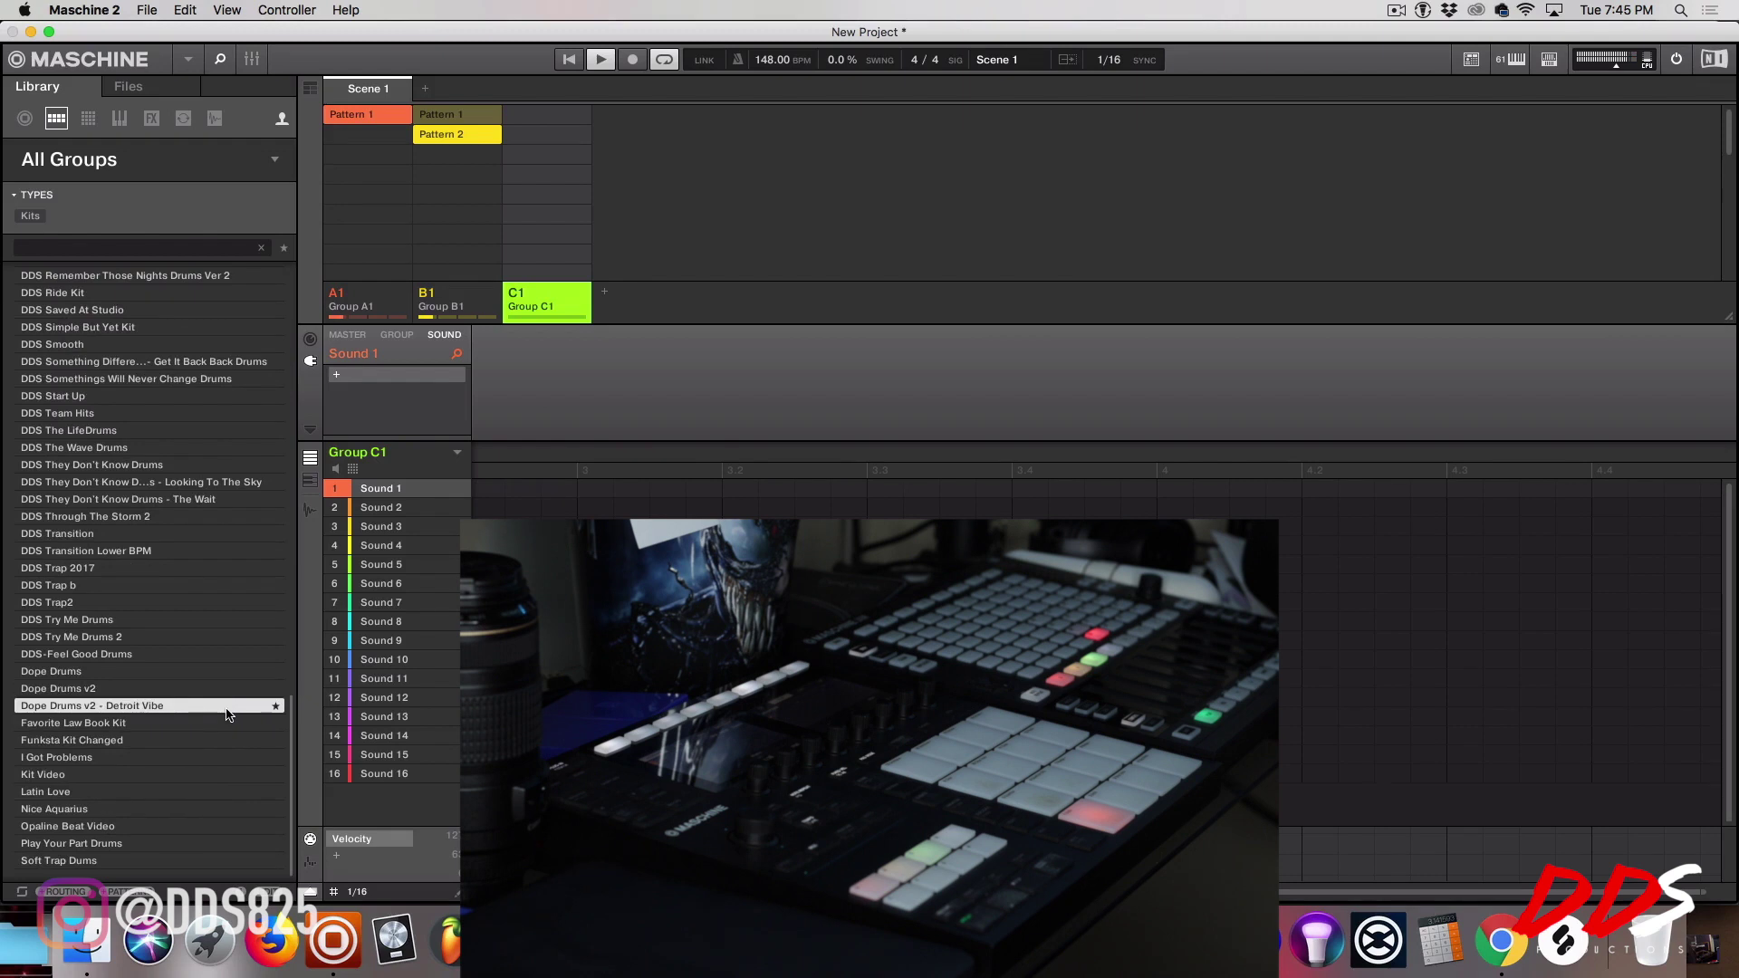
{"action": "double_click", "coordinate": [226, 707]}
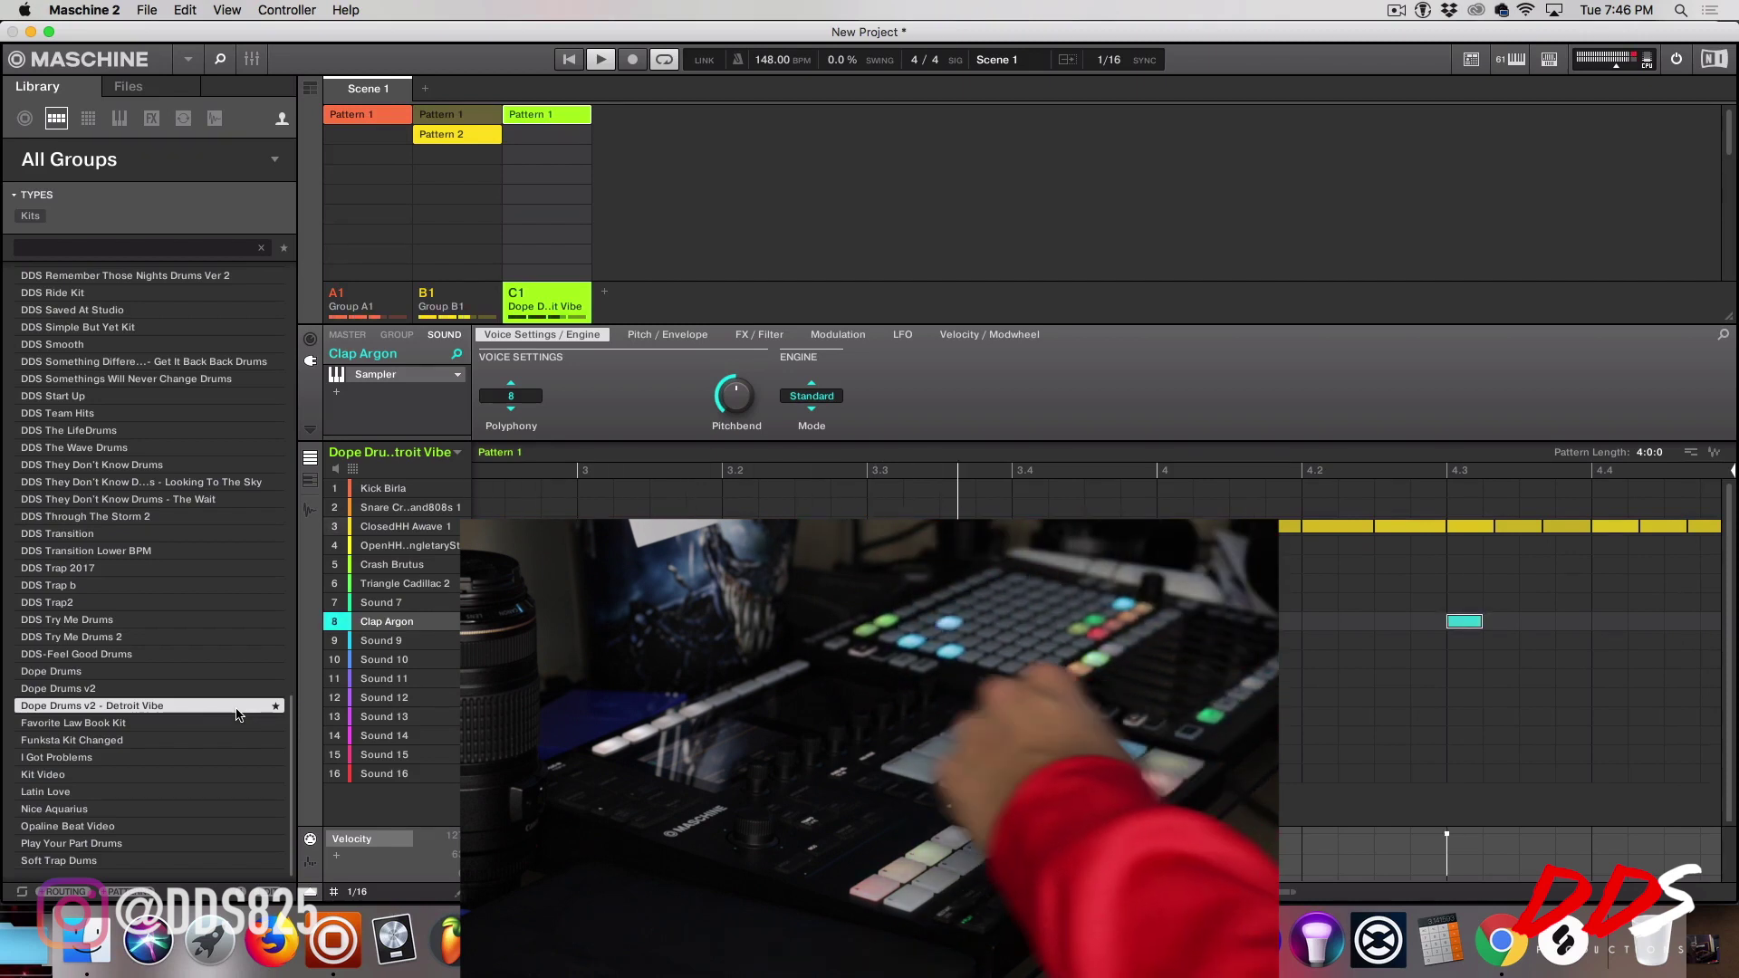
Step: Mute group B1 and lower the Thin/Full slider of group A1's Signal instrument toward Full
{"action": "left_click", "coordinate": [426, 293]}
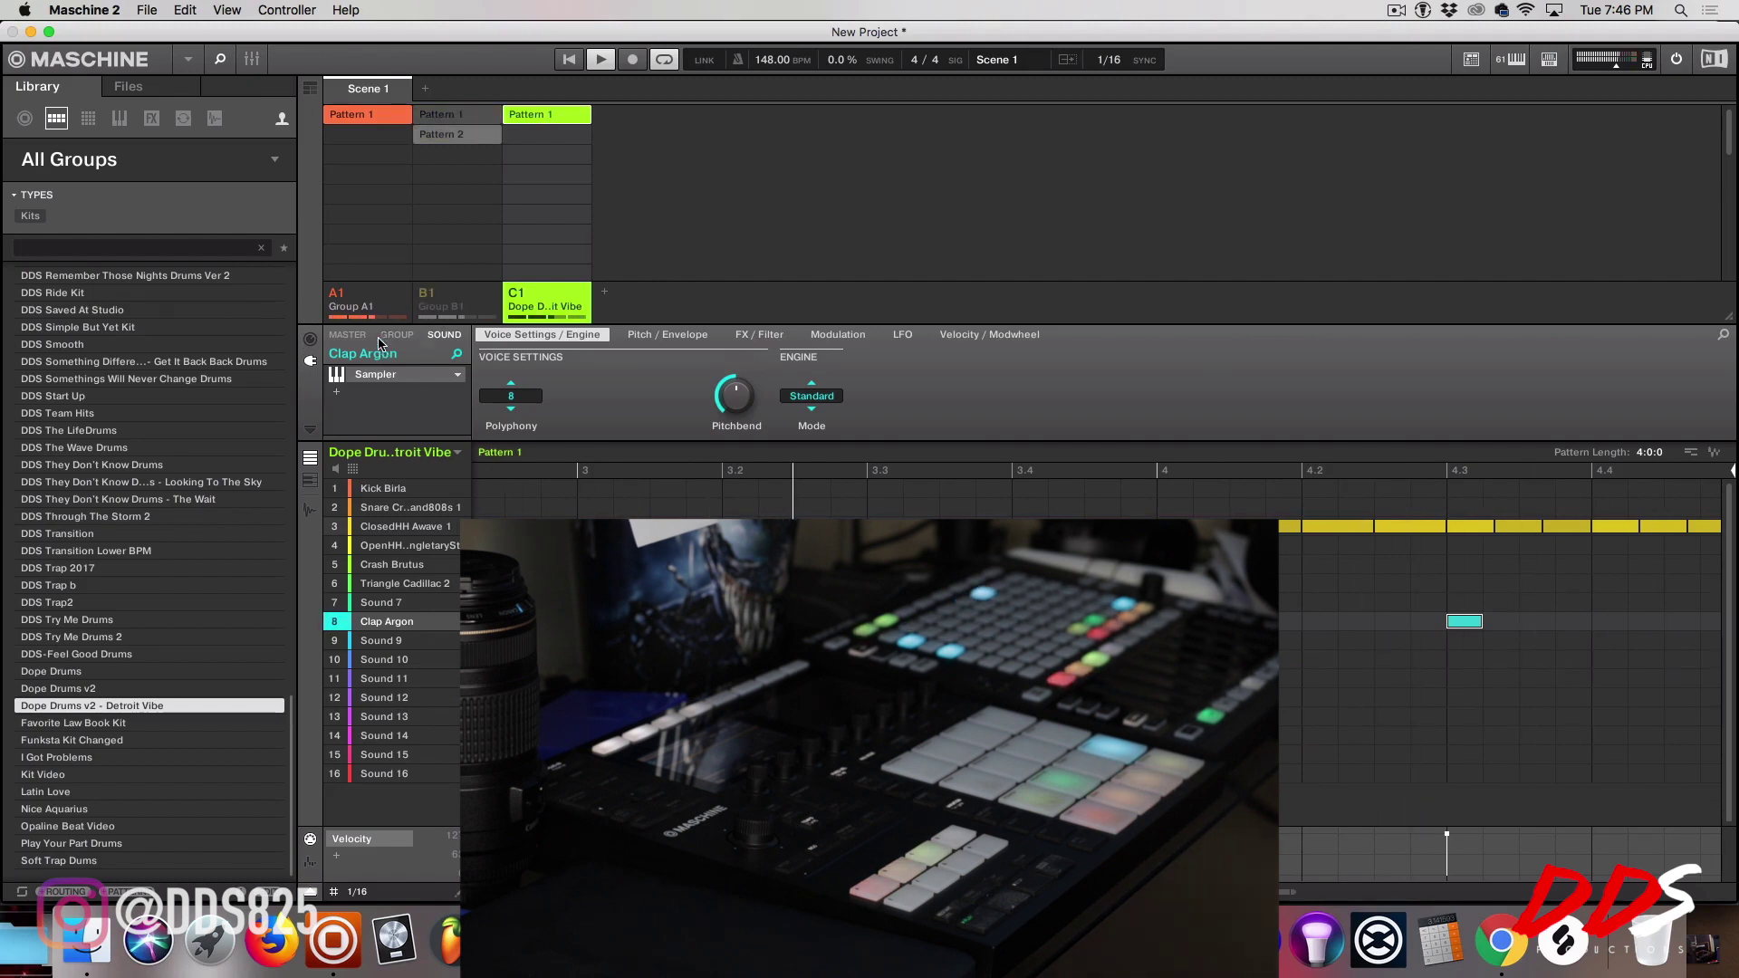
{"action": "left_click", "coordinate": [351, 299]}
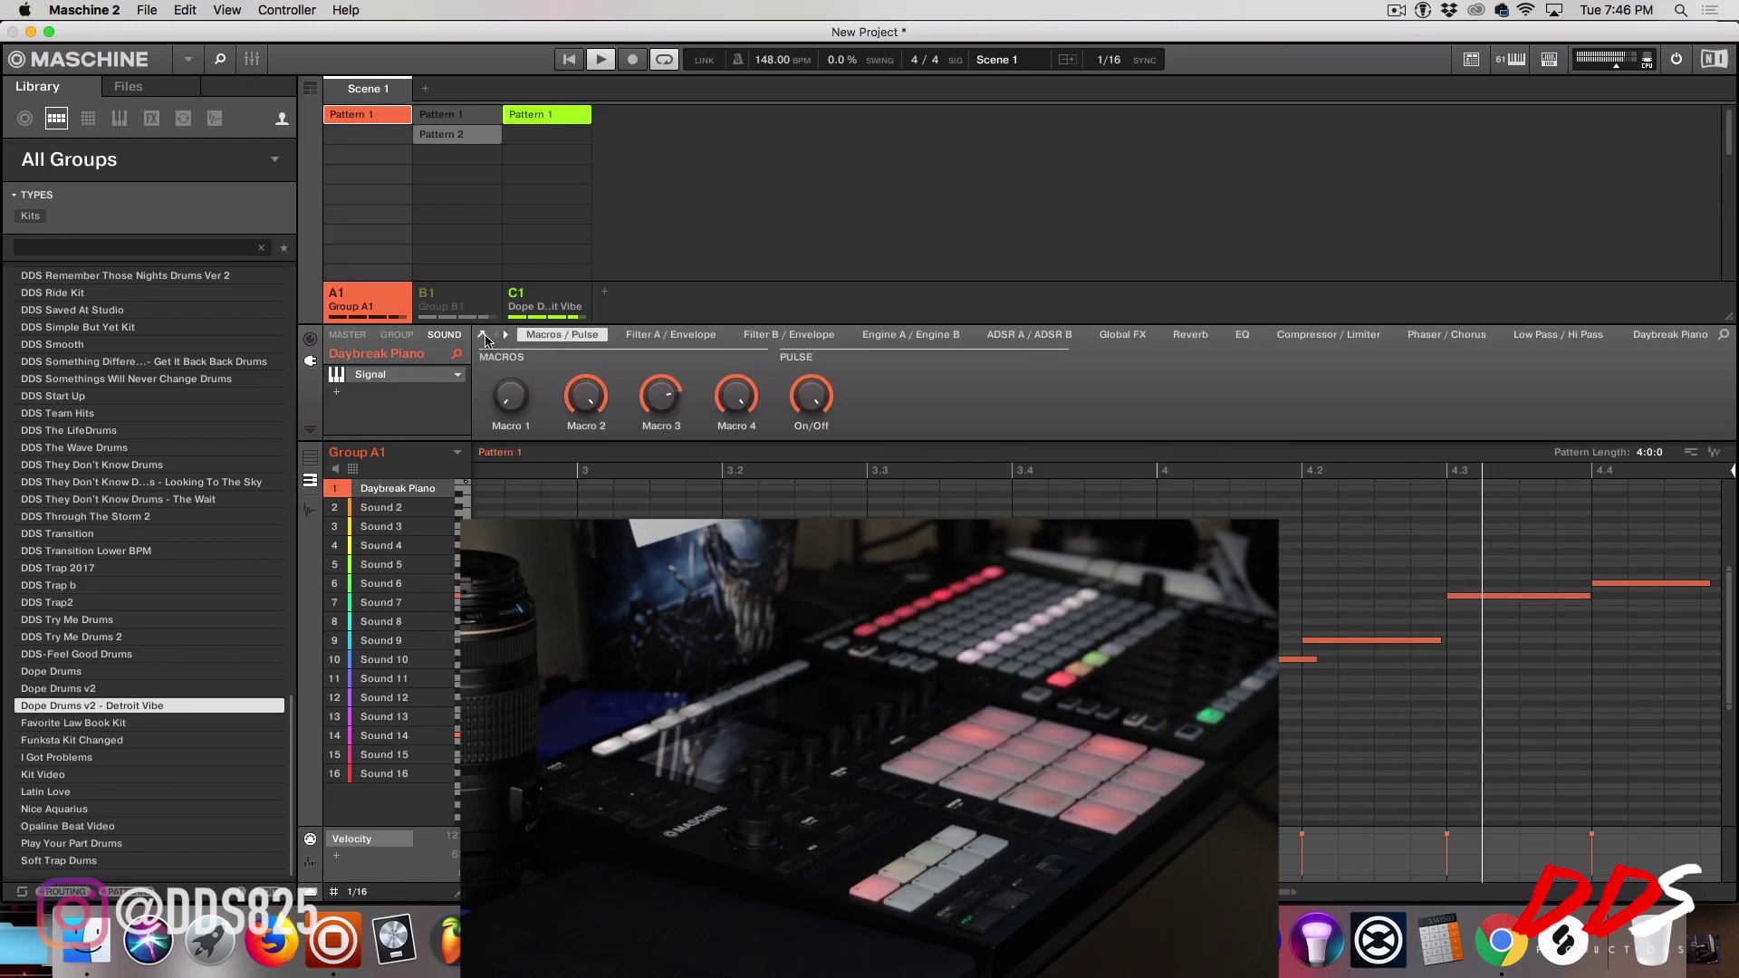
{"action": "left_click", "coordinate": [481, 334]}
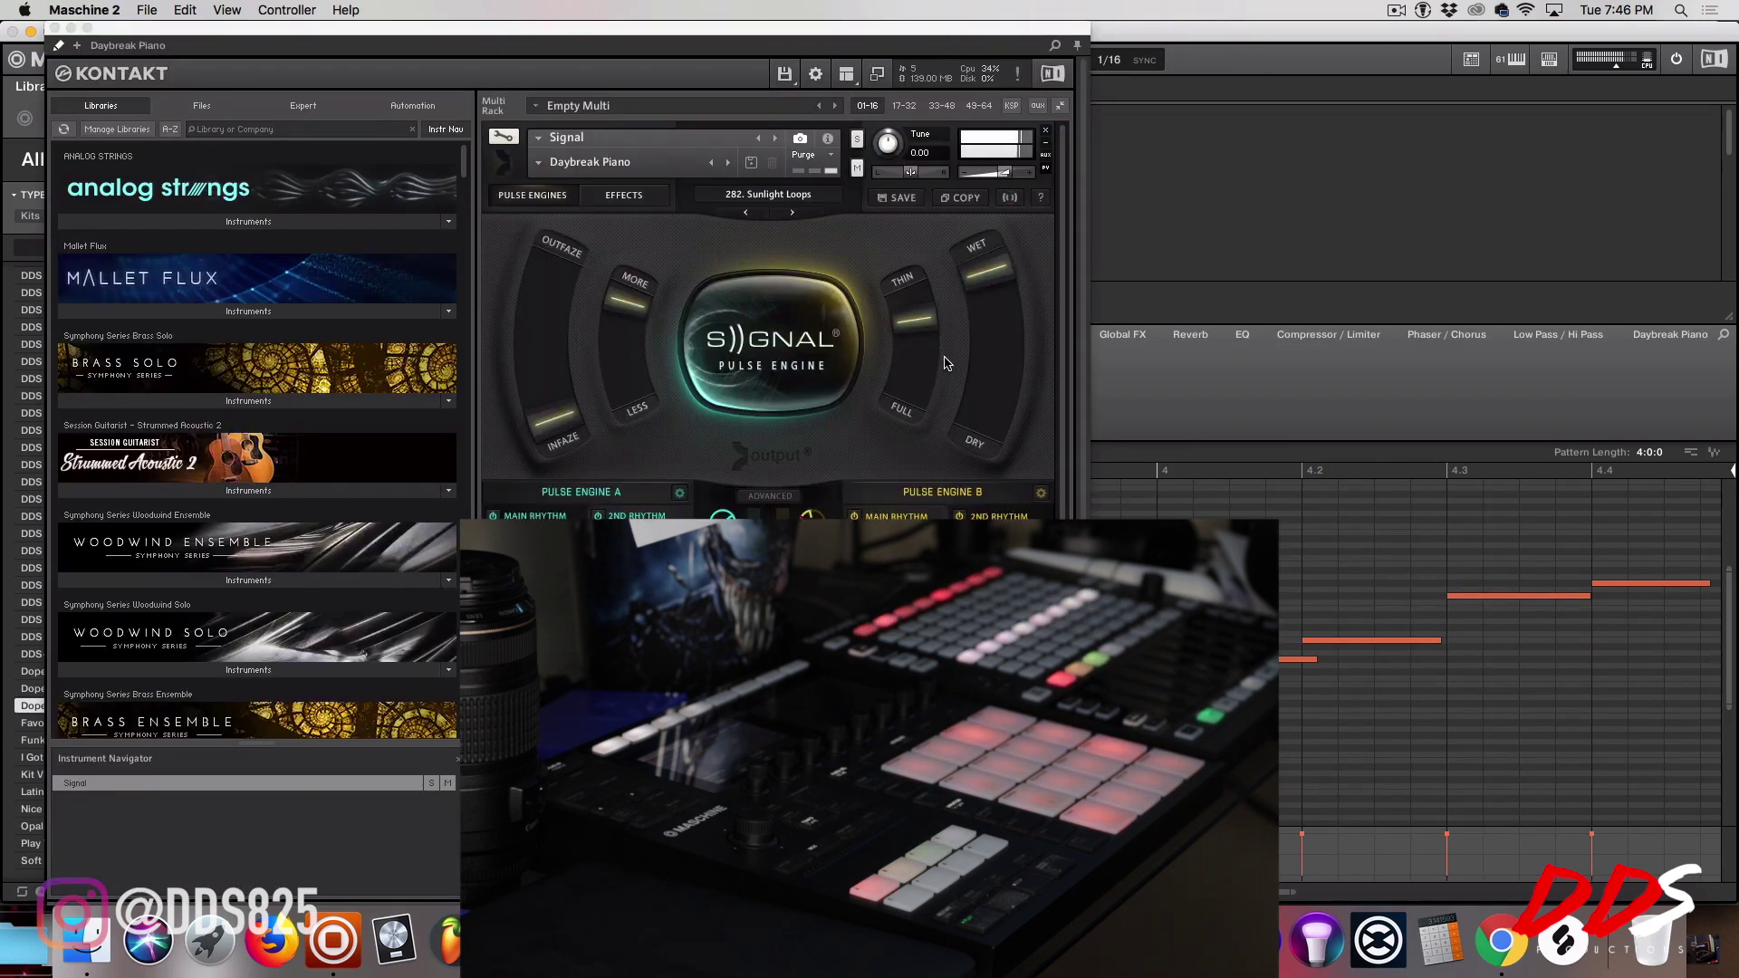
{"action": "left_click_drag", "start_coordinate": [933, 334], "coordinate": [928, 377]}
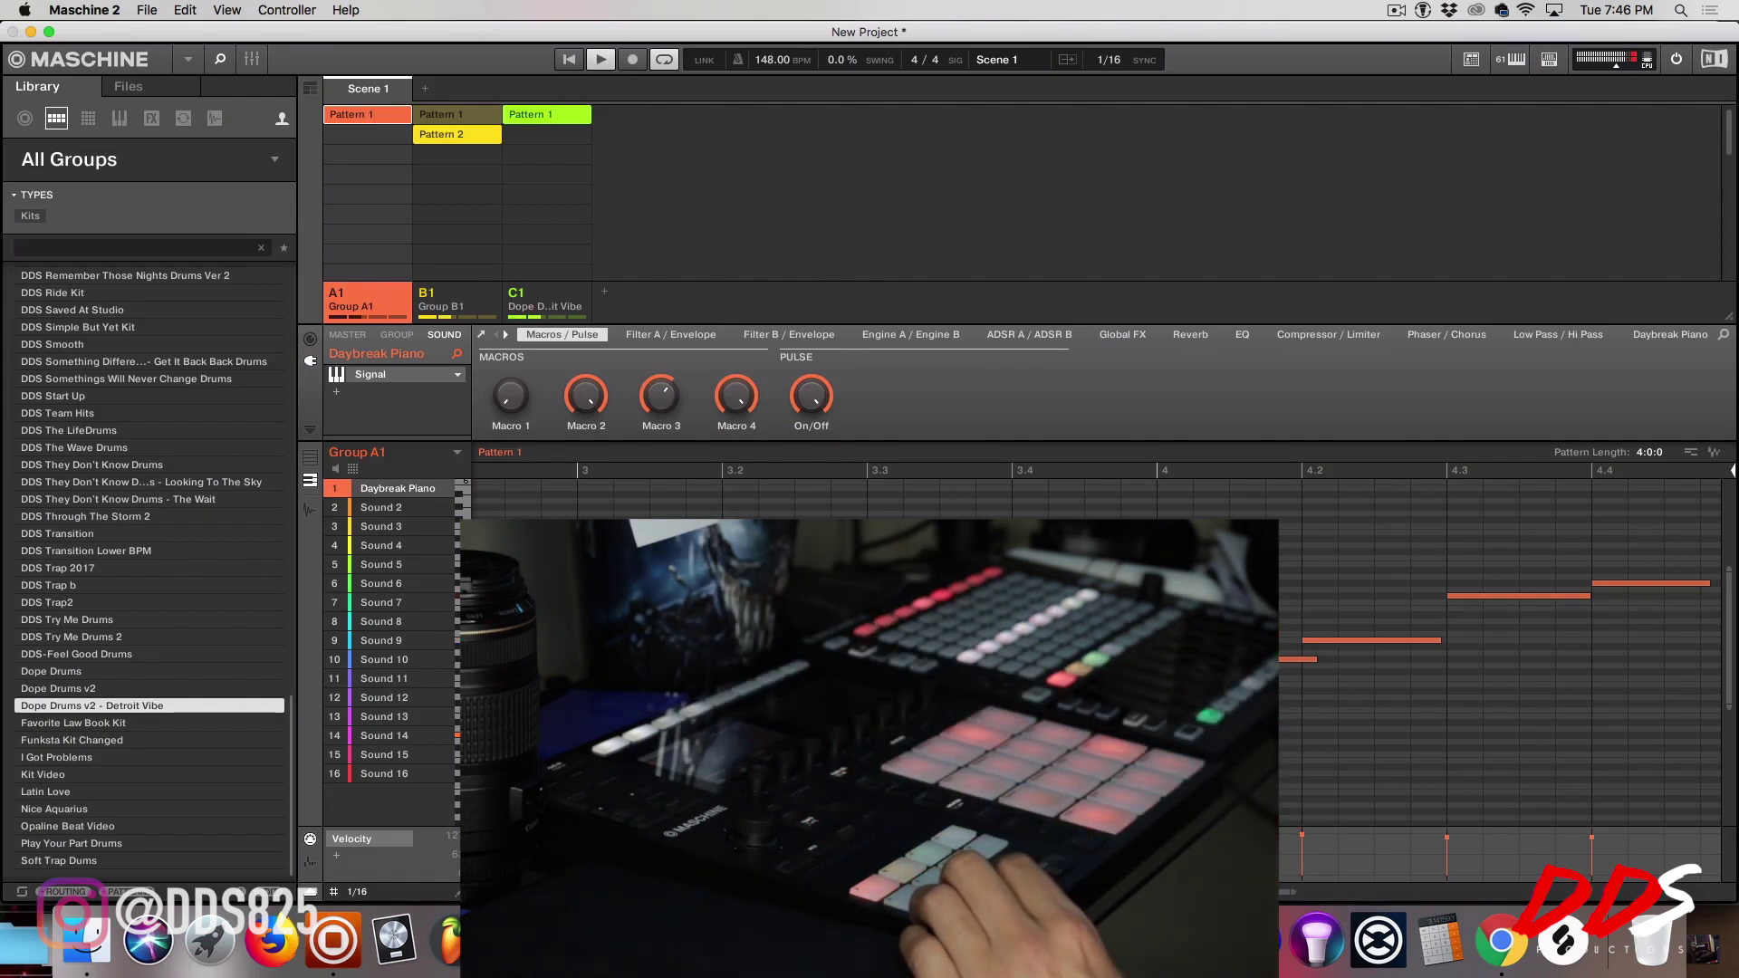
Step: Review the Hell 808 pattern in group B1 and switch to the drum kit in group C1
{"action": "left_click", "coordinate": [457, 312]}
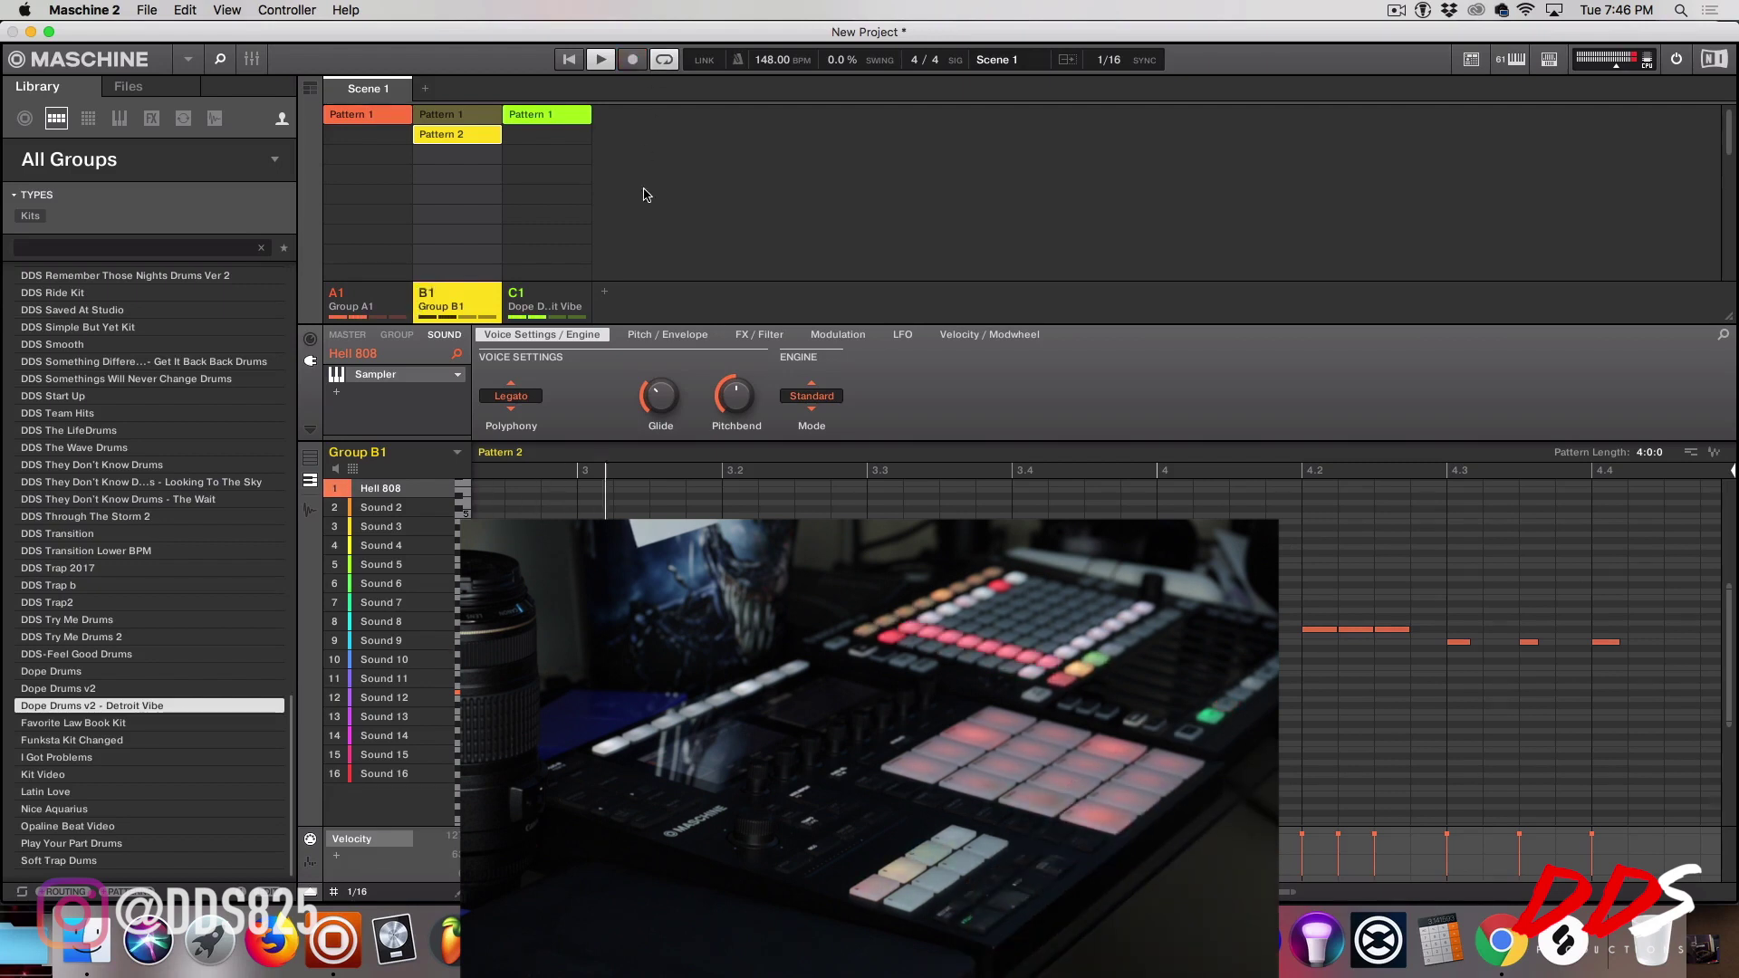
{"action": "left_click", "coordinate": [558, 306]}
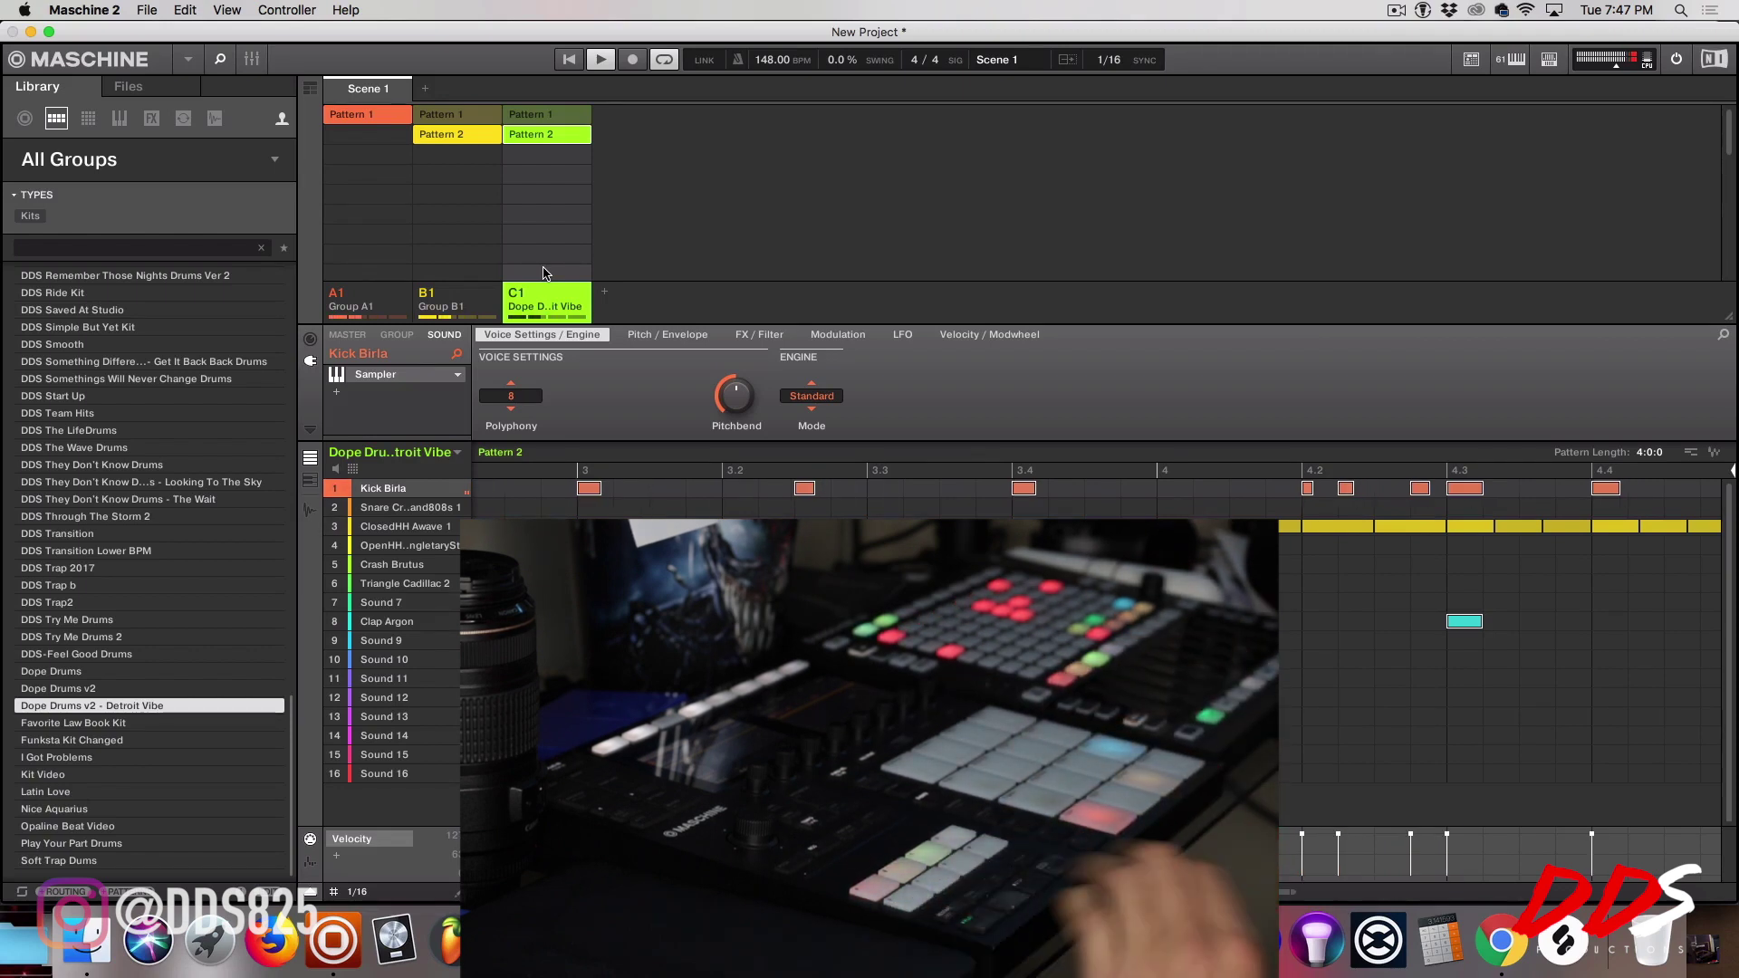
Step: Add the HalfTime effect to group A1's Daybreak Piano sound, set its loop length to 1/2, and close its window
{"action": "left_click", "coordinate": [376, 310]}
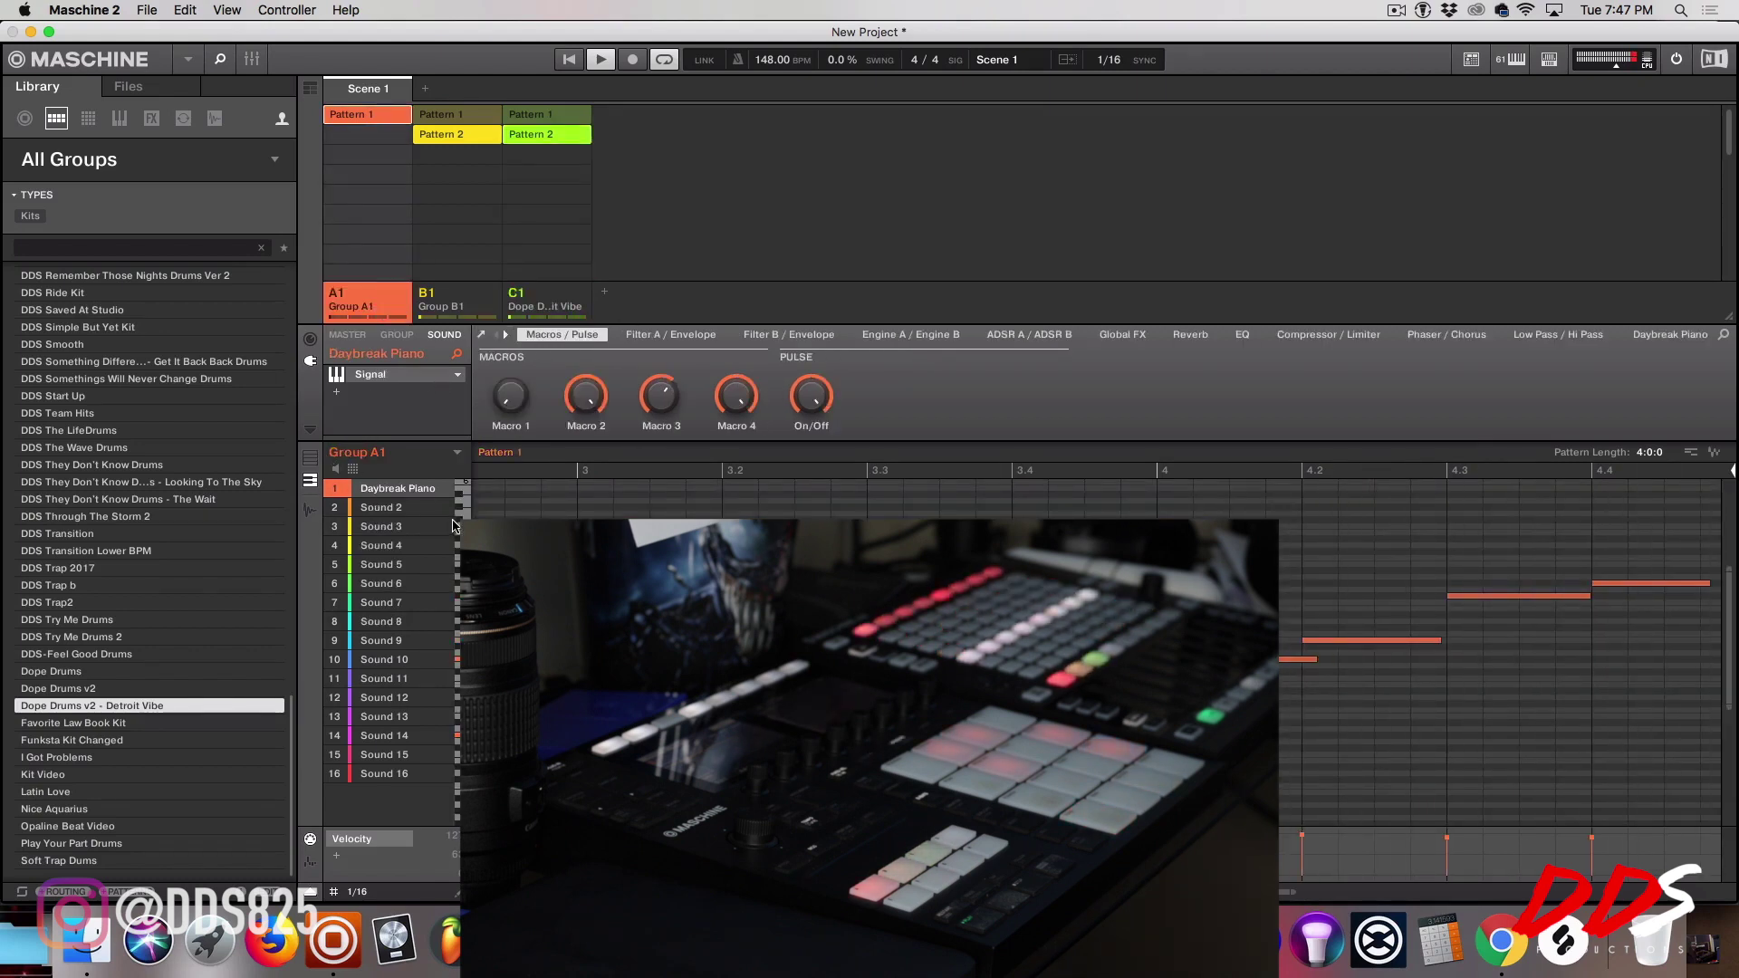
{"action": "left_click", "coordinate": [351, 394]}
{"action": "mouse_move", "coordinate": [425, 515]}
{"action": "left_click", "coordinate": [511, 514]}
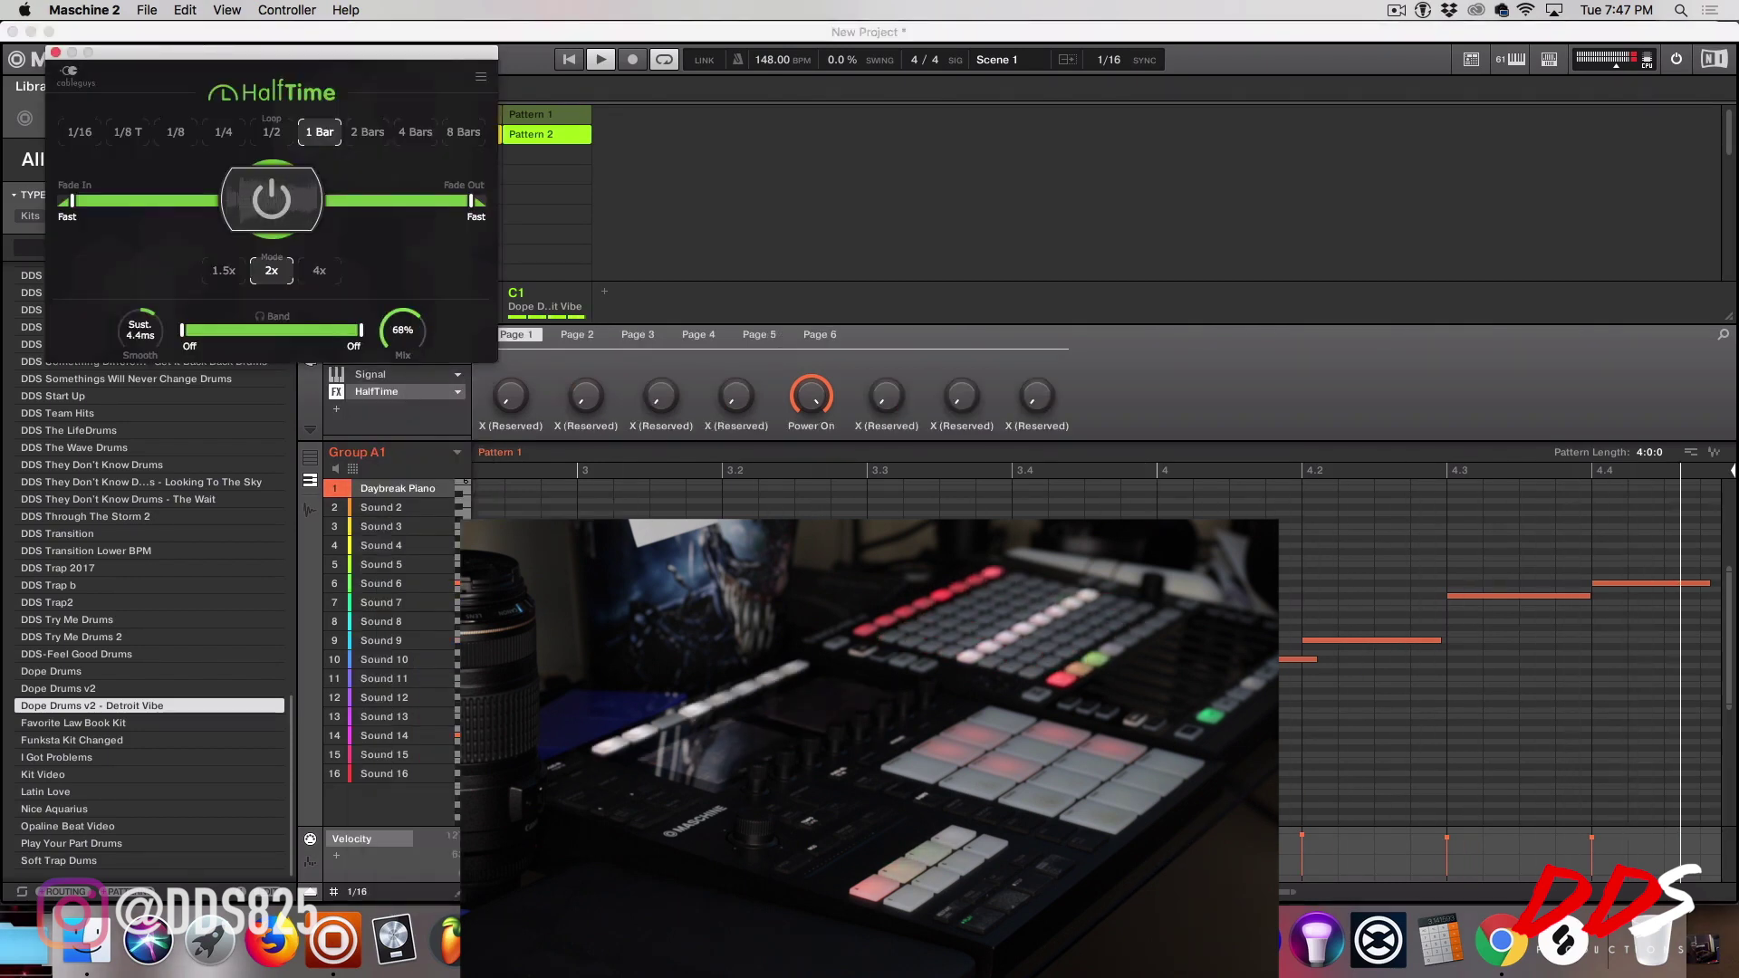
{"action": "left_click", "coordinate": [271, 132]}
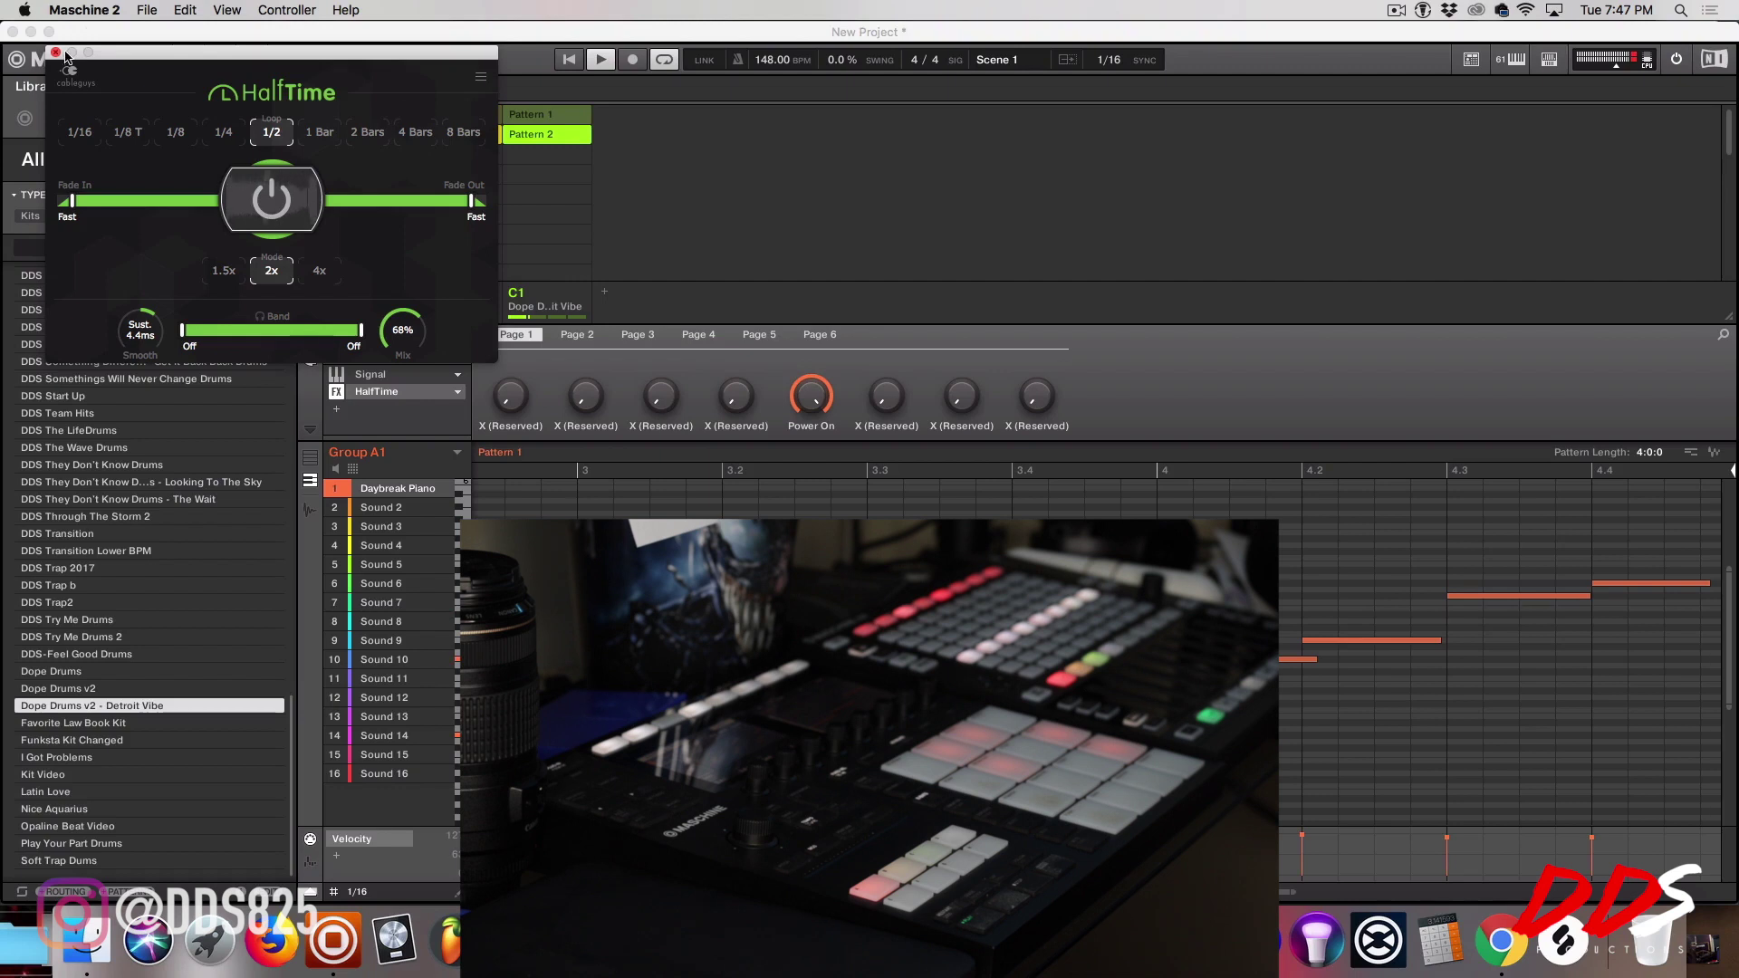
{"action": "left_click", "coordinate": [55, 53]}
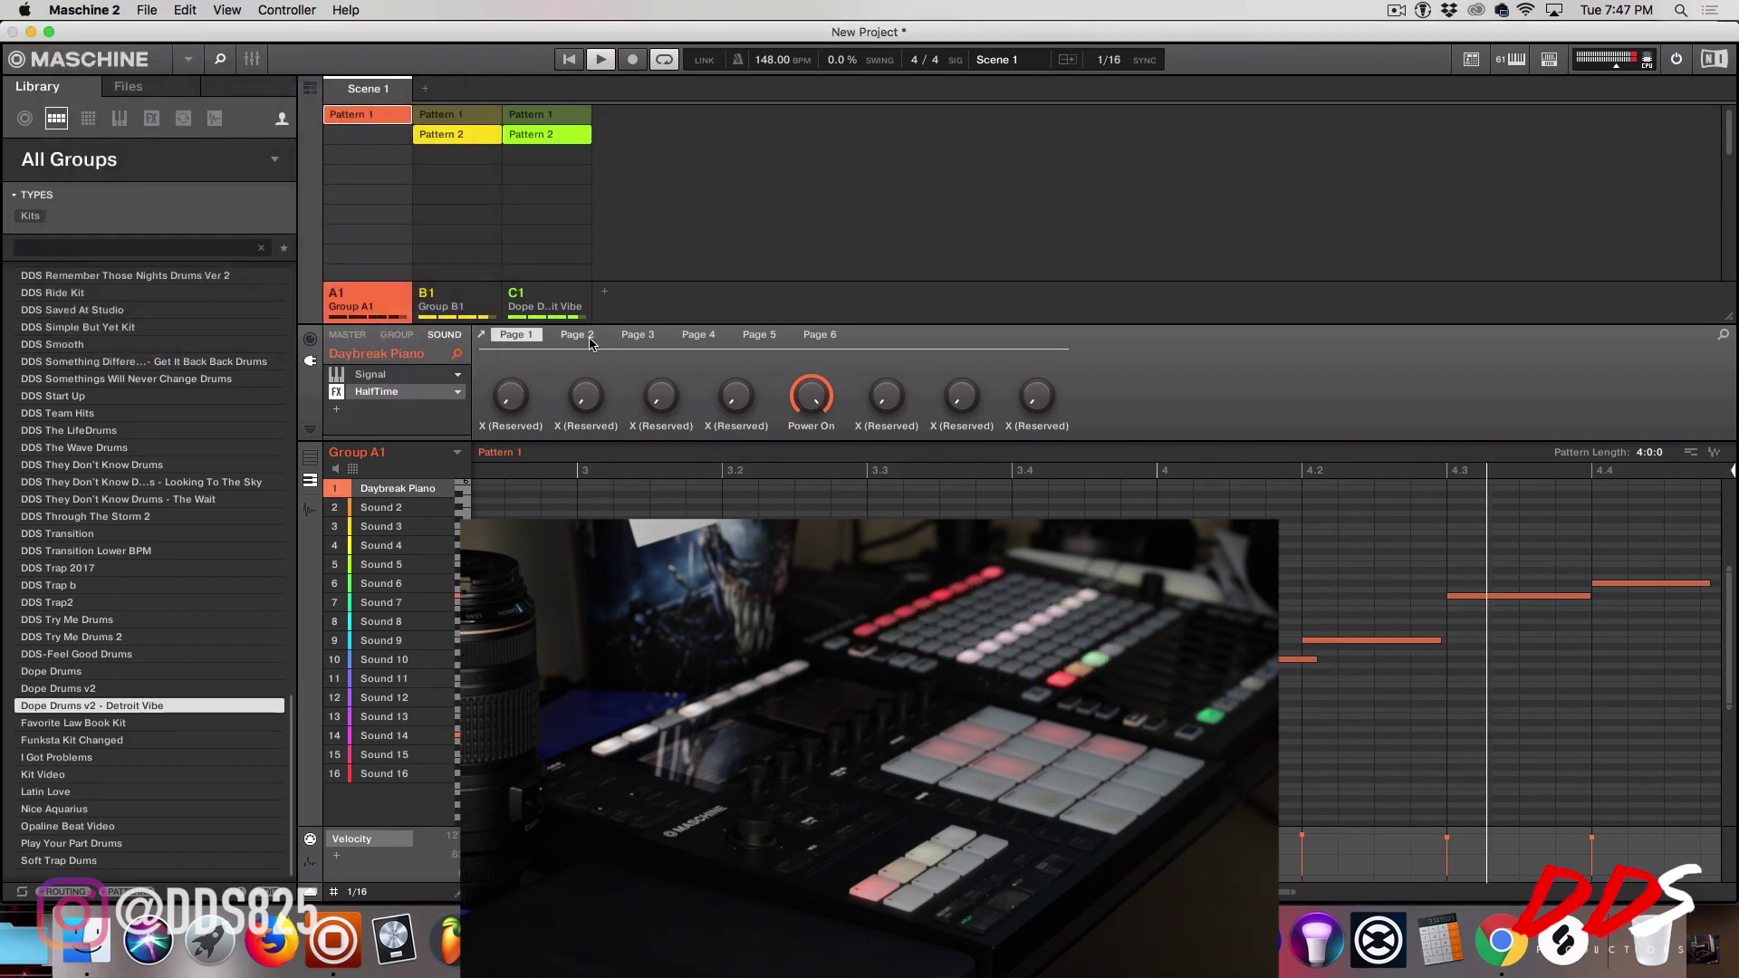
Step: Switch the Hell 808 group B1 to Pattern 1 in Scene 1
{"action": "left_click", "coordinate": [568, 306]}
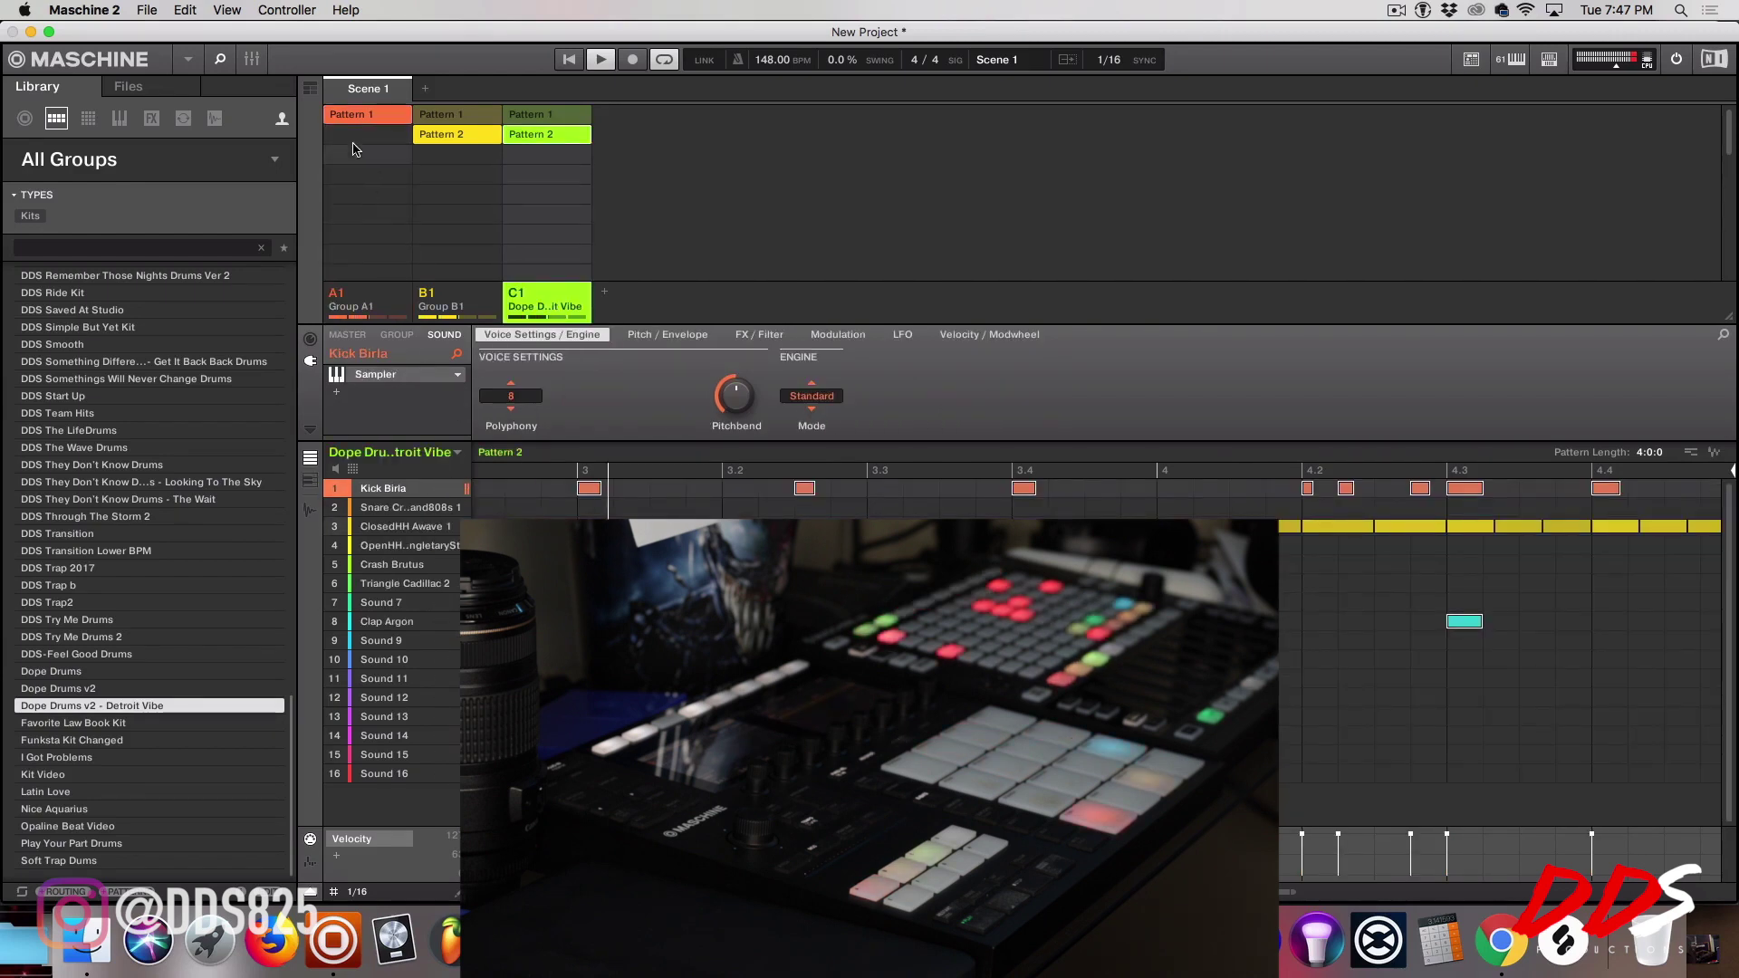
{"action": "left_click", "coordinate": [424, 114]}
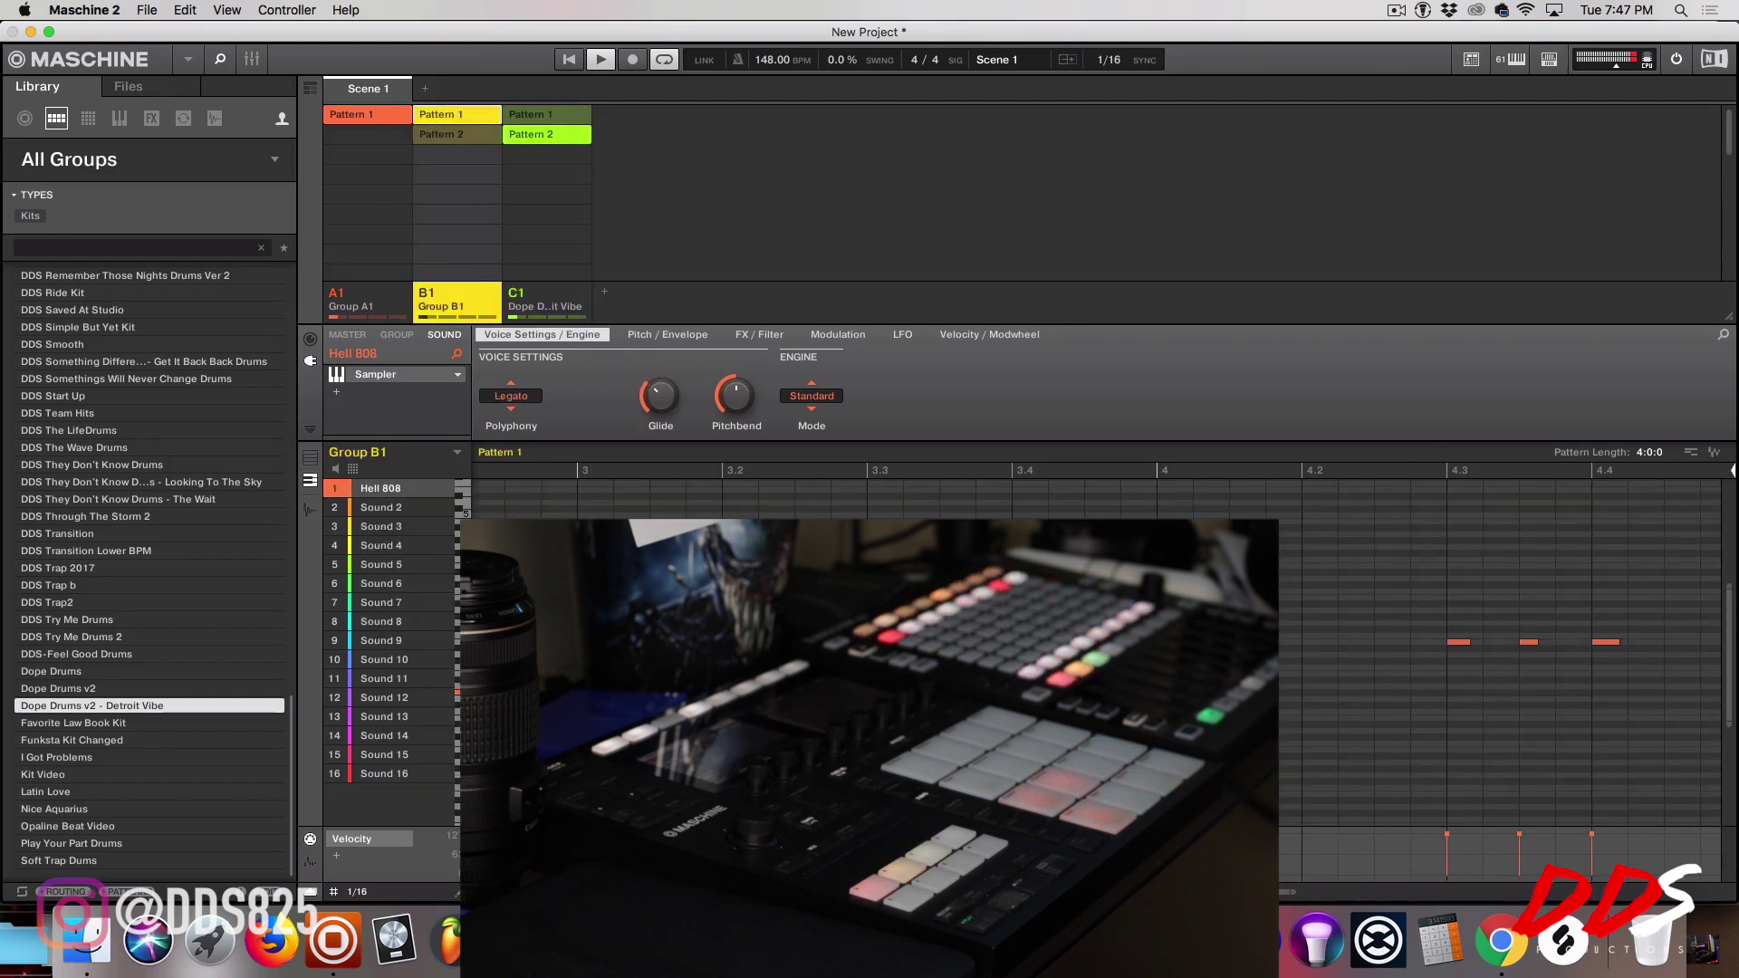
Step: Extend the kick note just before 4.3 to an earlier start in the drums' Pattern 2, and remove that pattern from Scene 1
{"action": "left_click", "coordinate": [534, 293]}
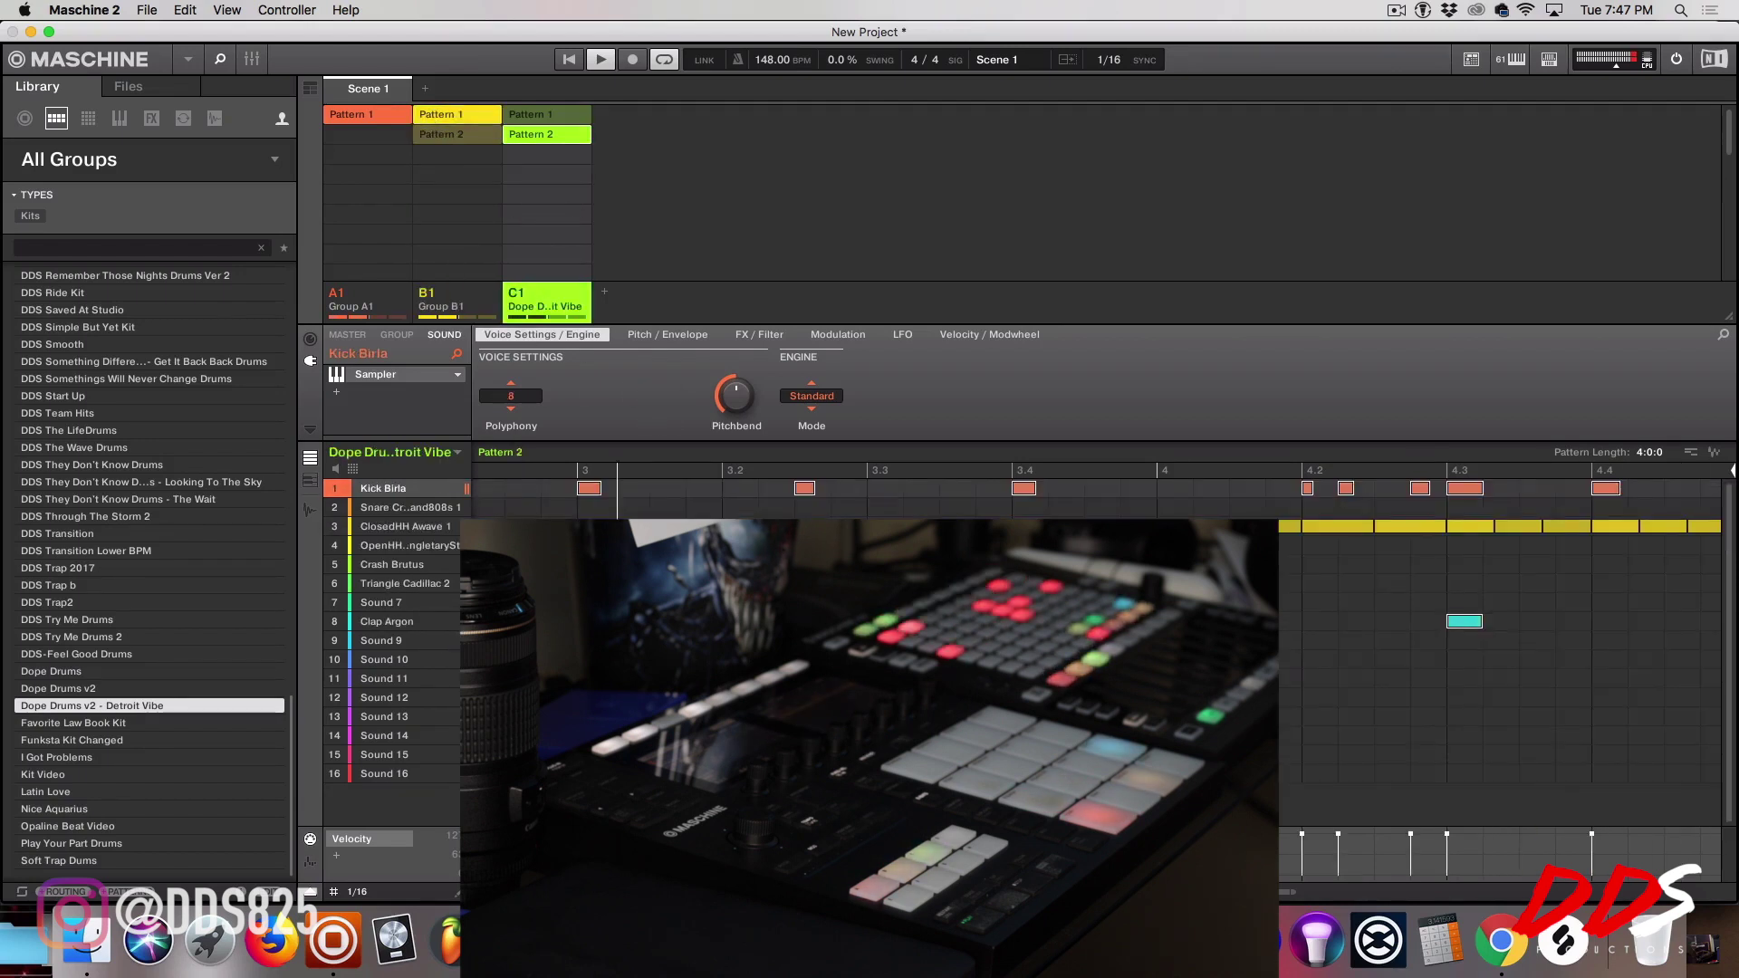
{"action": "left_click", "coordinate": [1301, 898]}
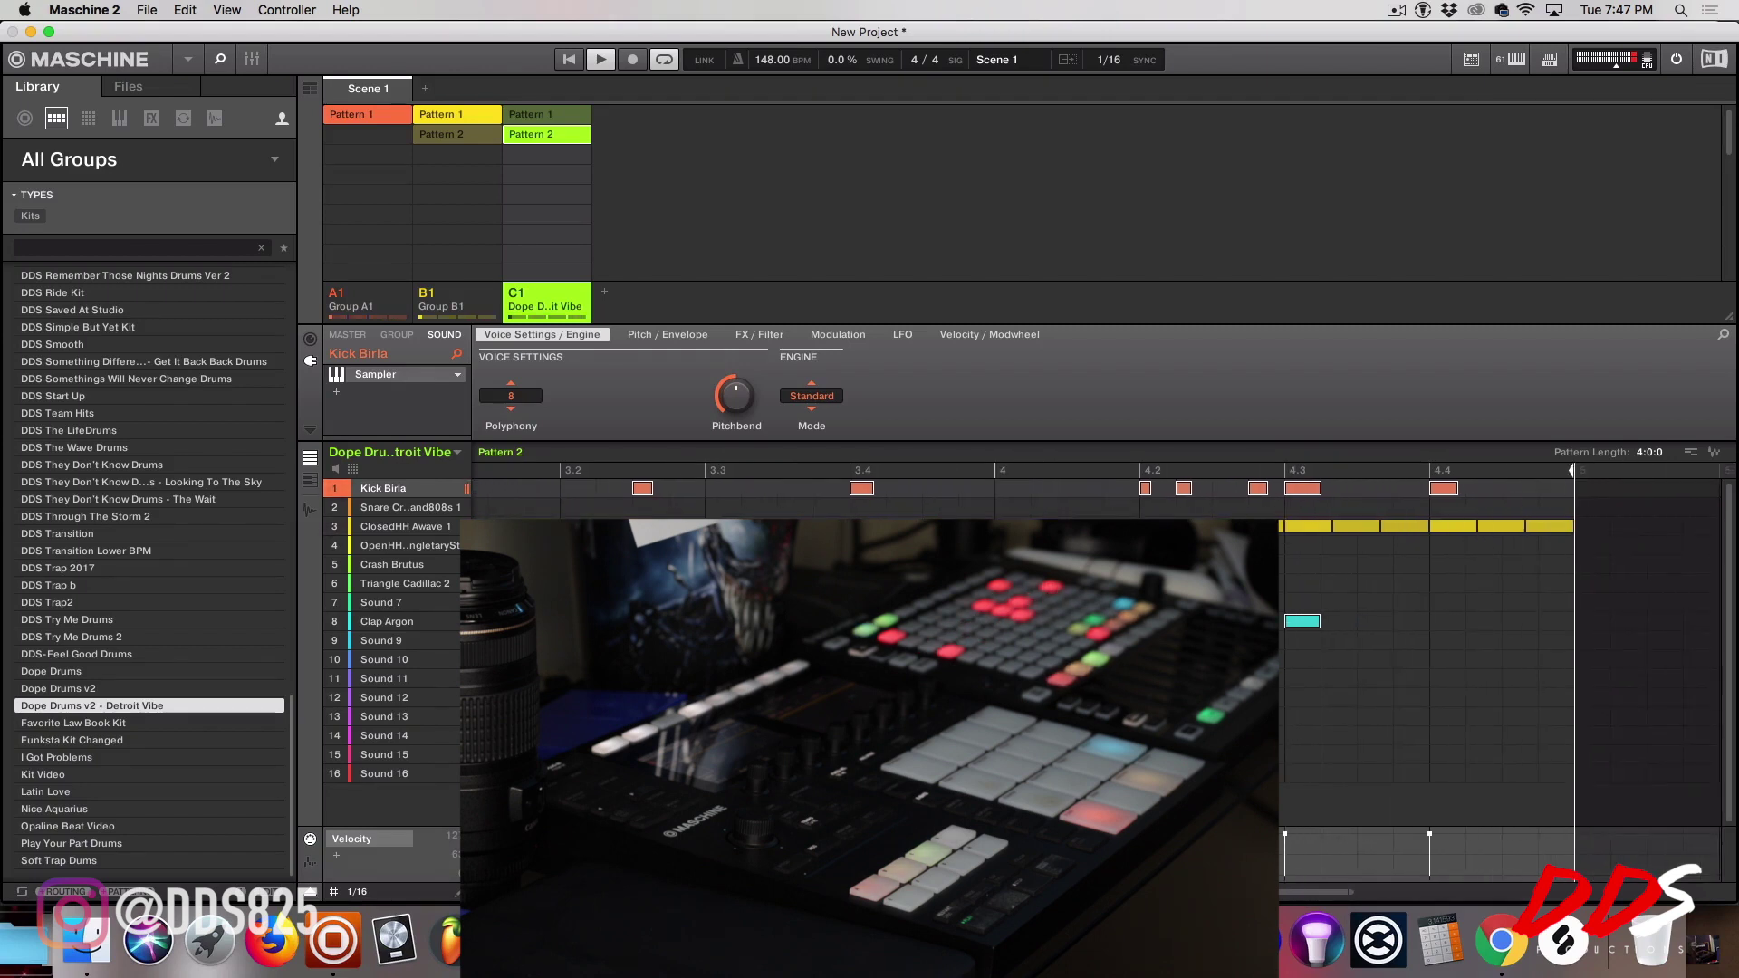
{"action": "left_click", "coordinate": [1282, 526]}
{"action": "left_click_drag", "start_coordinate": [1252, 482], "coordinate": [1226, 480]}
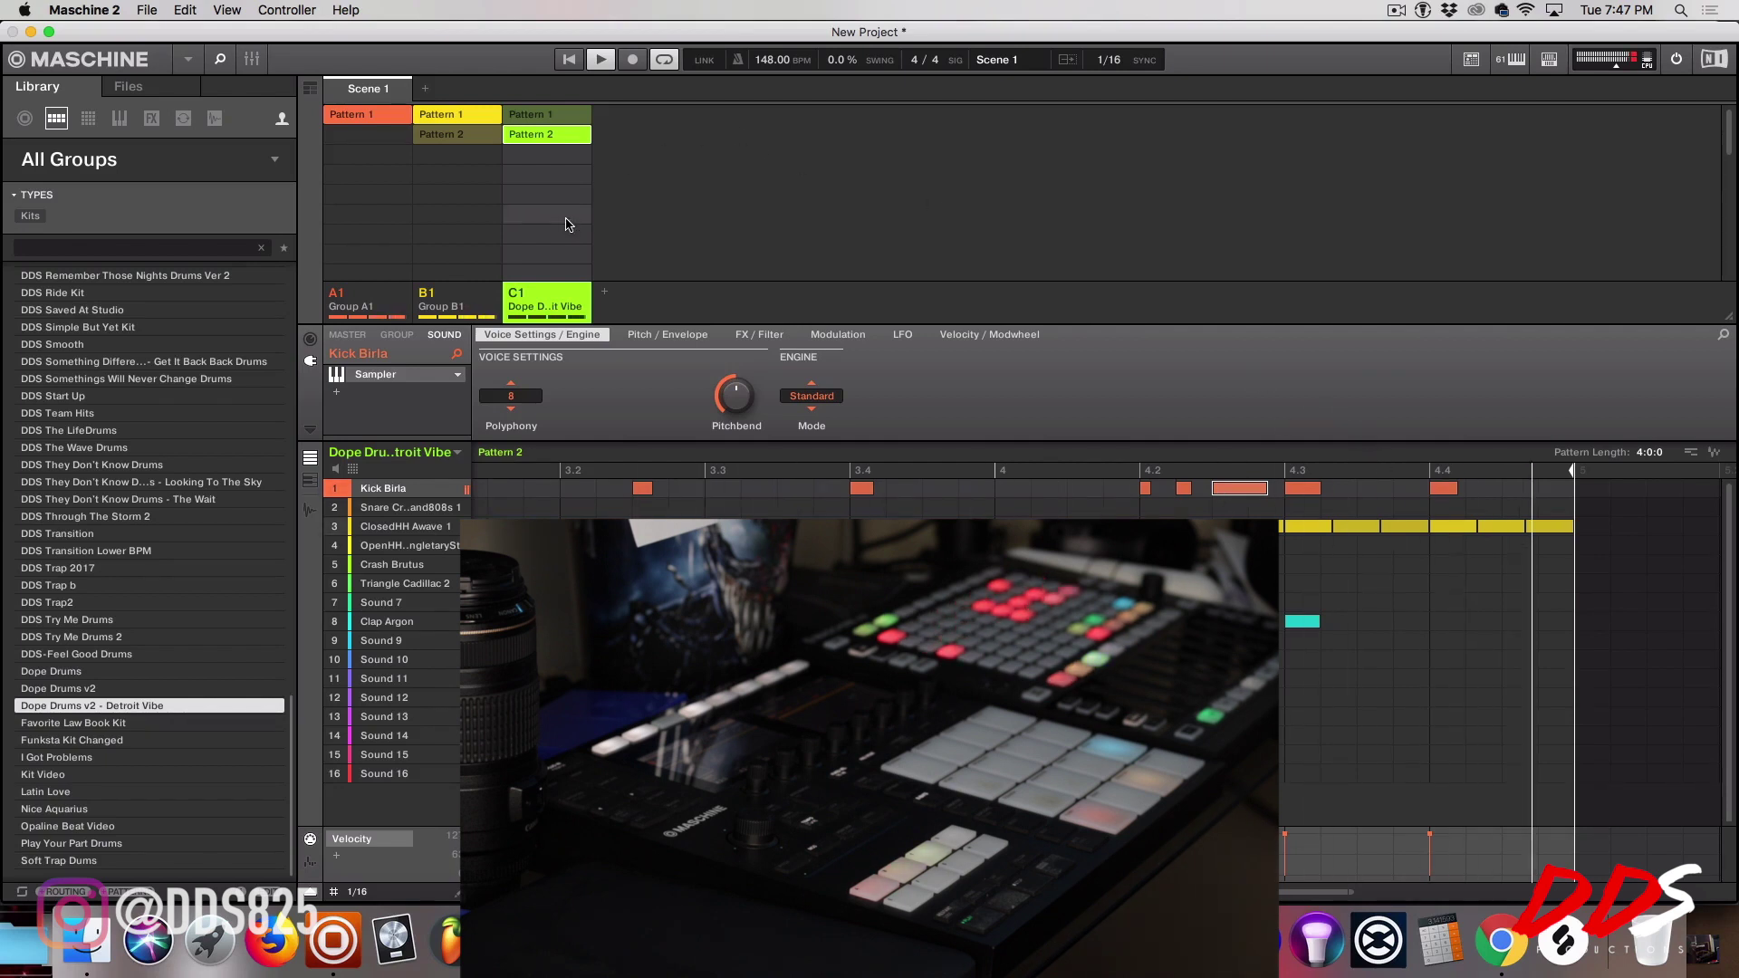
{"action": "left_click", "coordinate": [547, 136]}
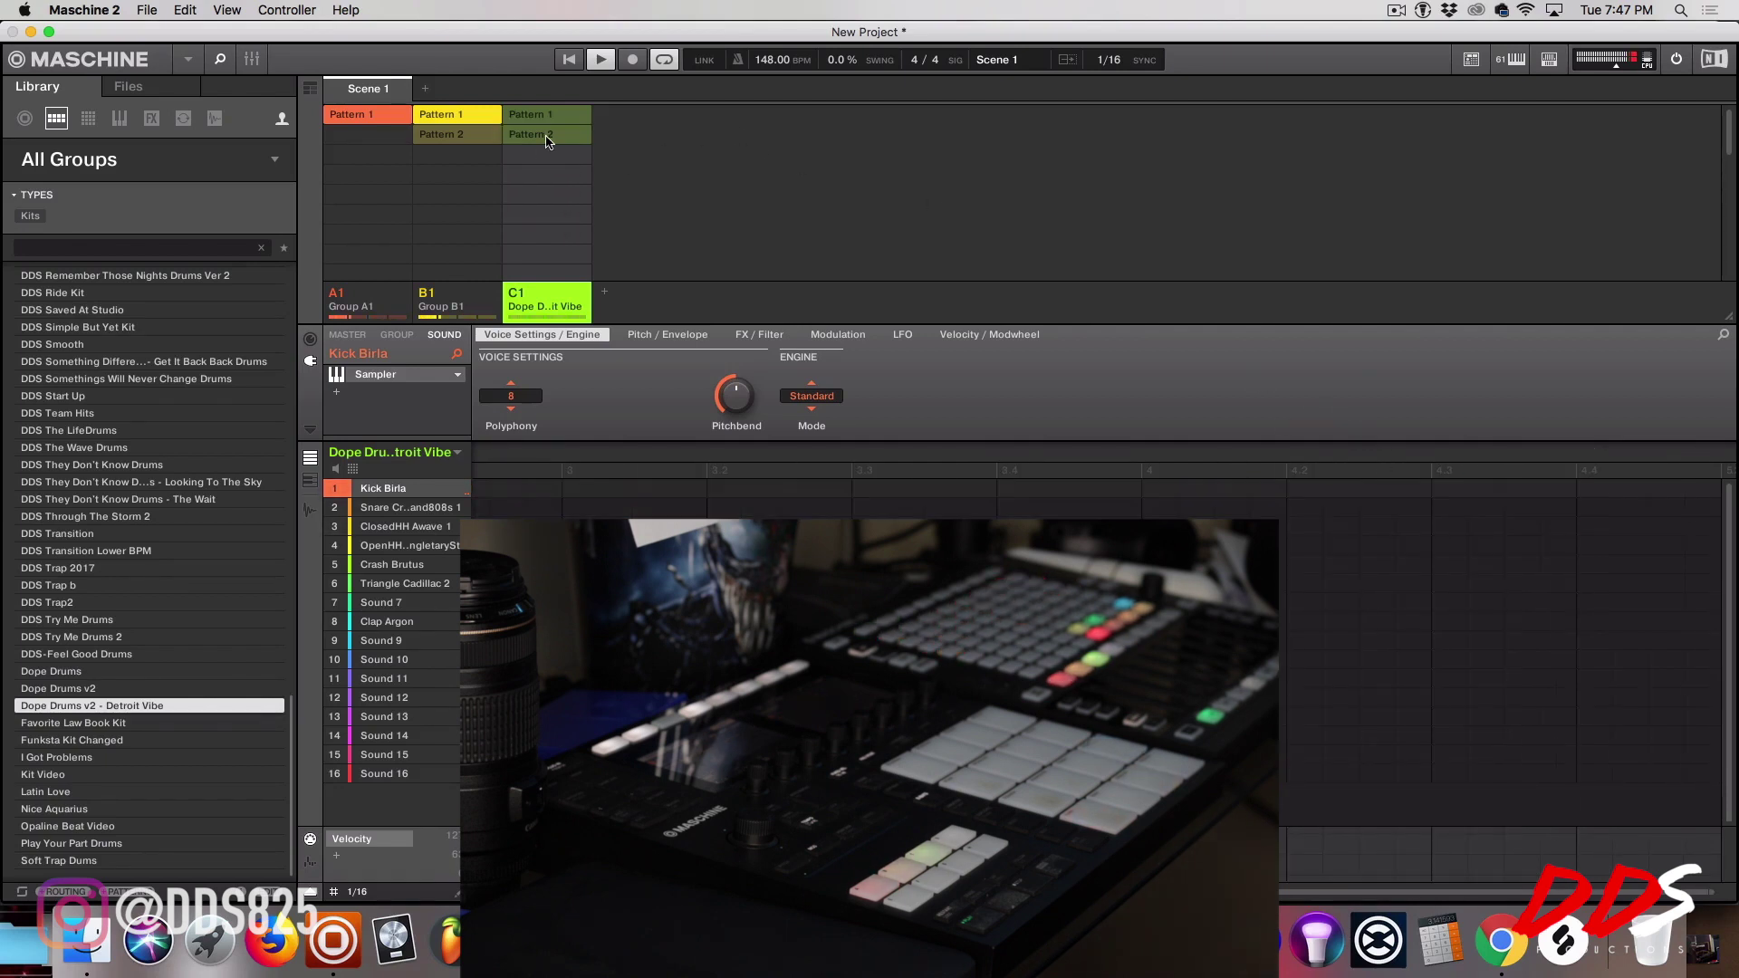
Step: Select Pattern 2 of drum group C1 in Scene 1
{"action": "left_click", "coordinate": [580, 133]}
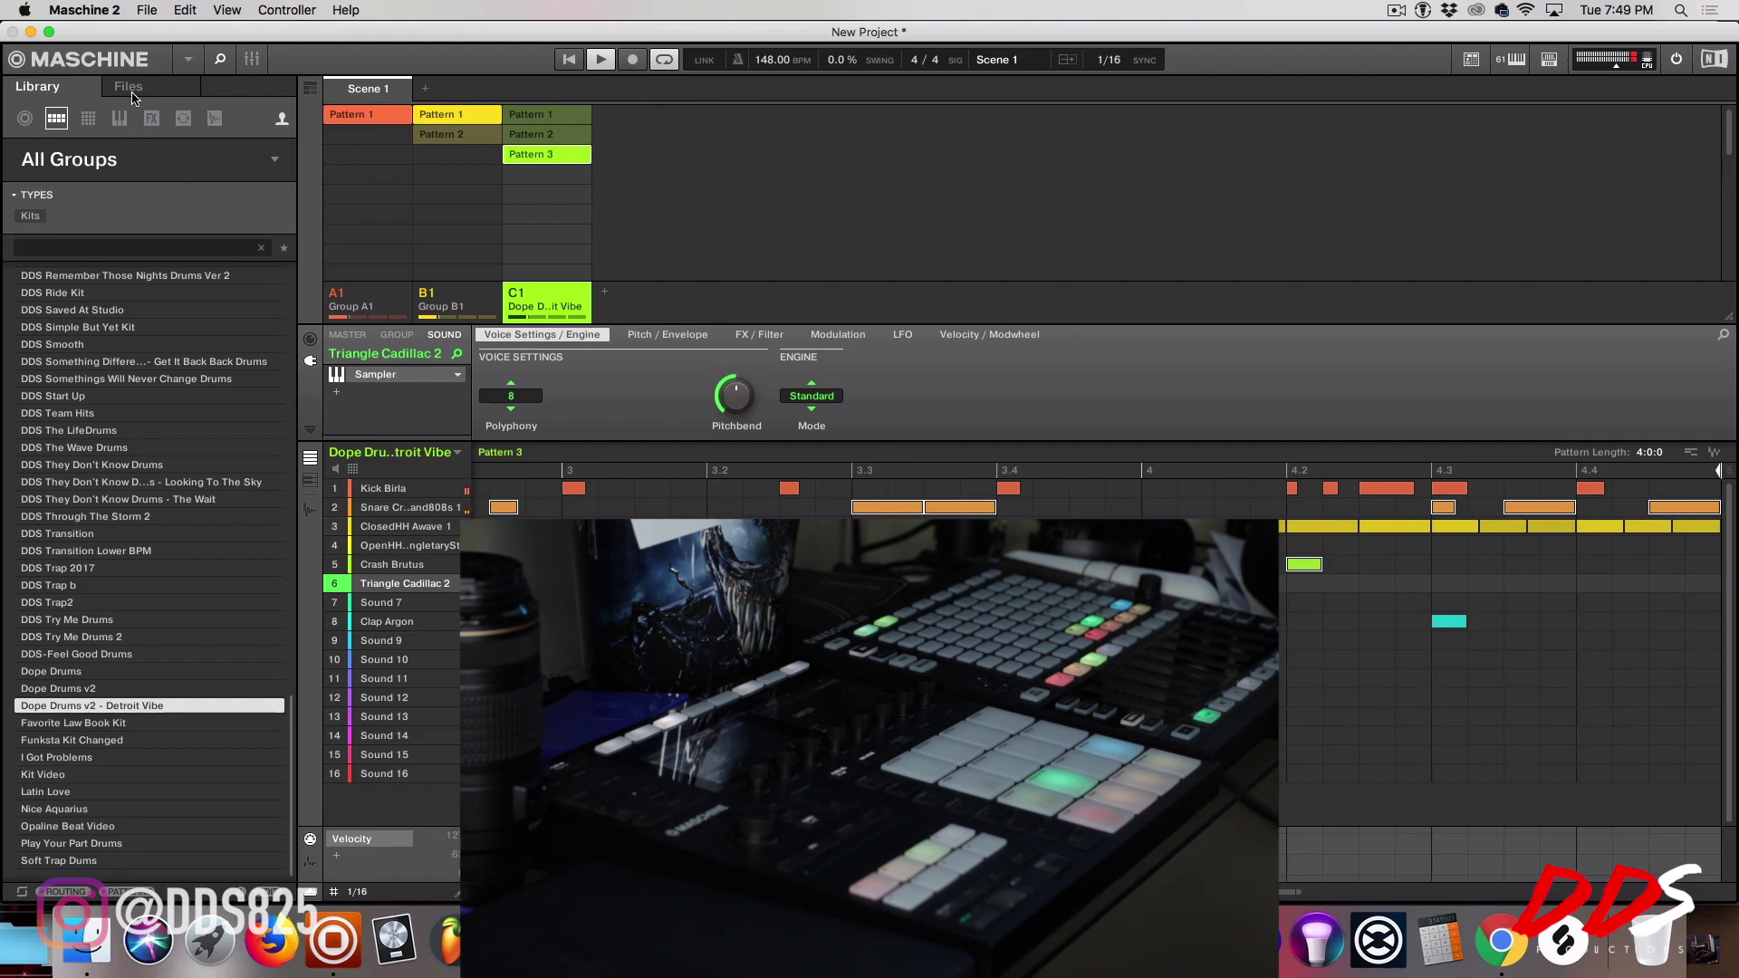
Step: Filter the library to one-shots of the Drums type and show only the favorites
{"action": "left_click", "coordinate": [214, 117]}
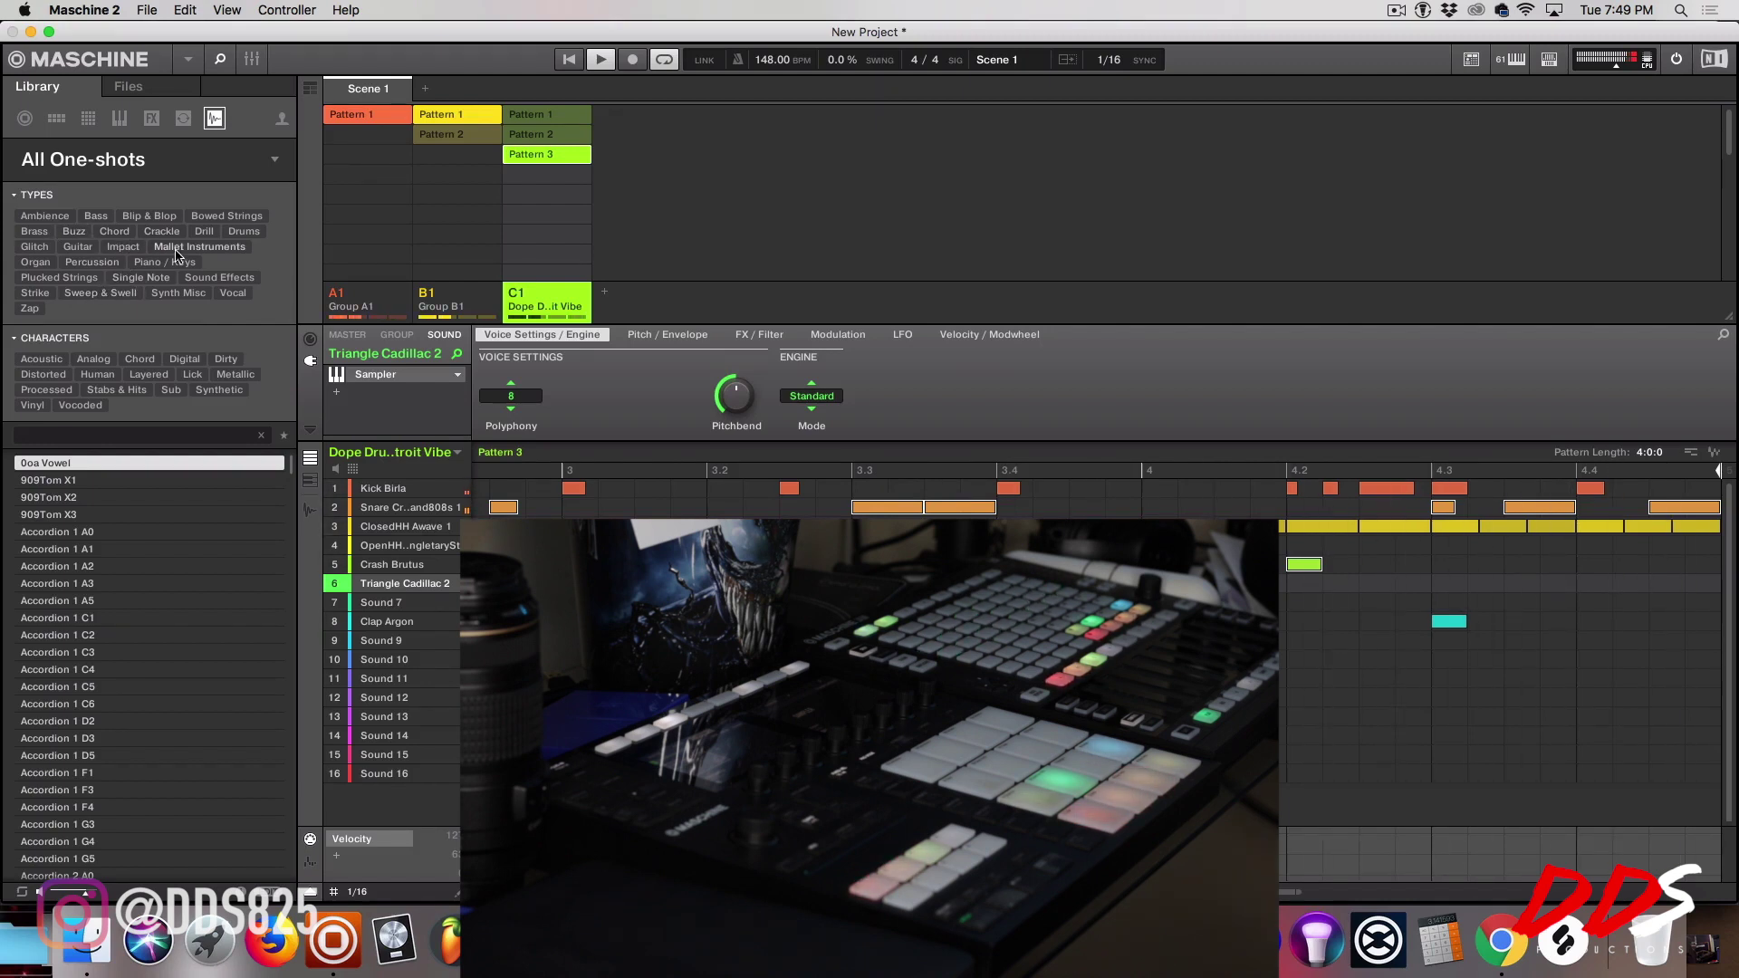
{"action": "left_click", "coordinate": [243, 231]}
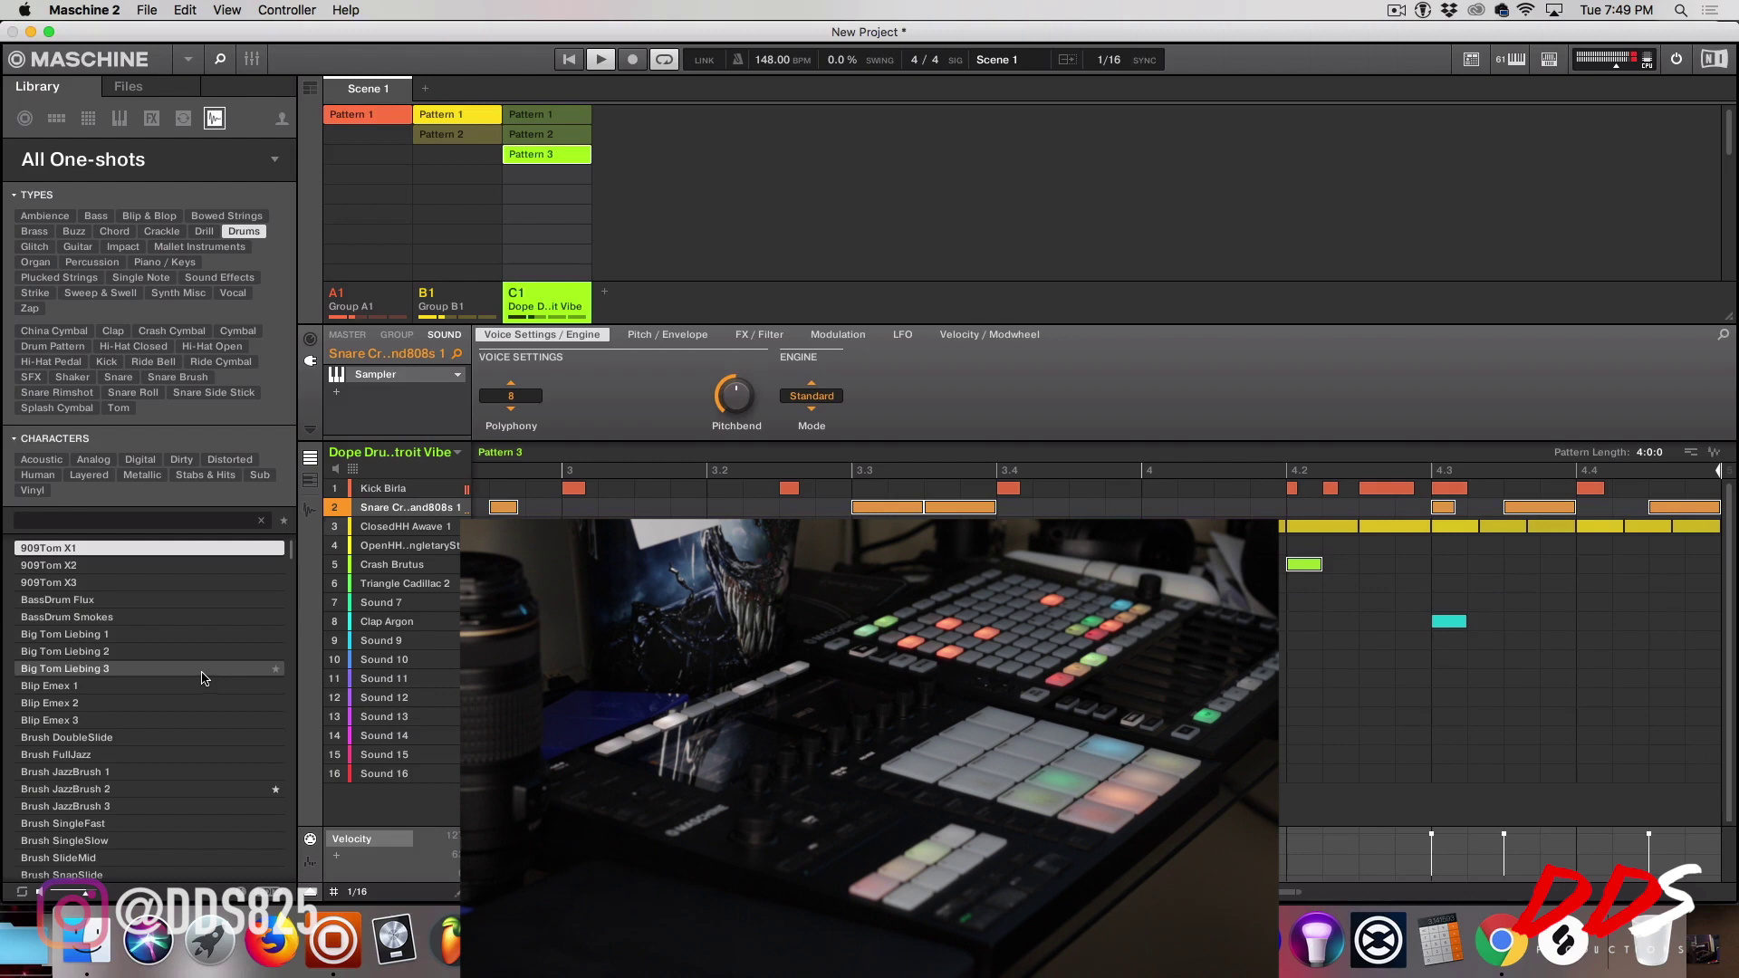
{"action": "scroll", "coordinate": [201, 677], "scroll_direction": "down", "scroll_amount": 8}
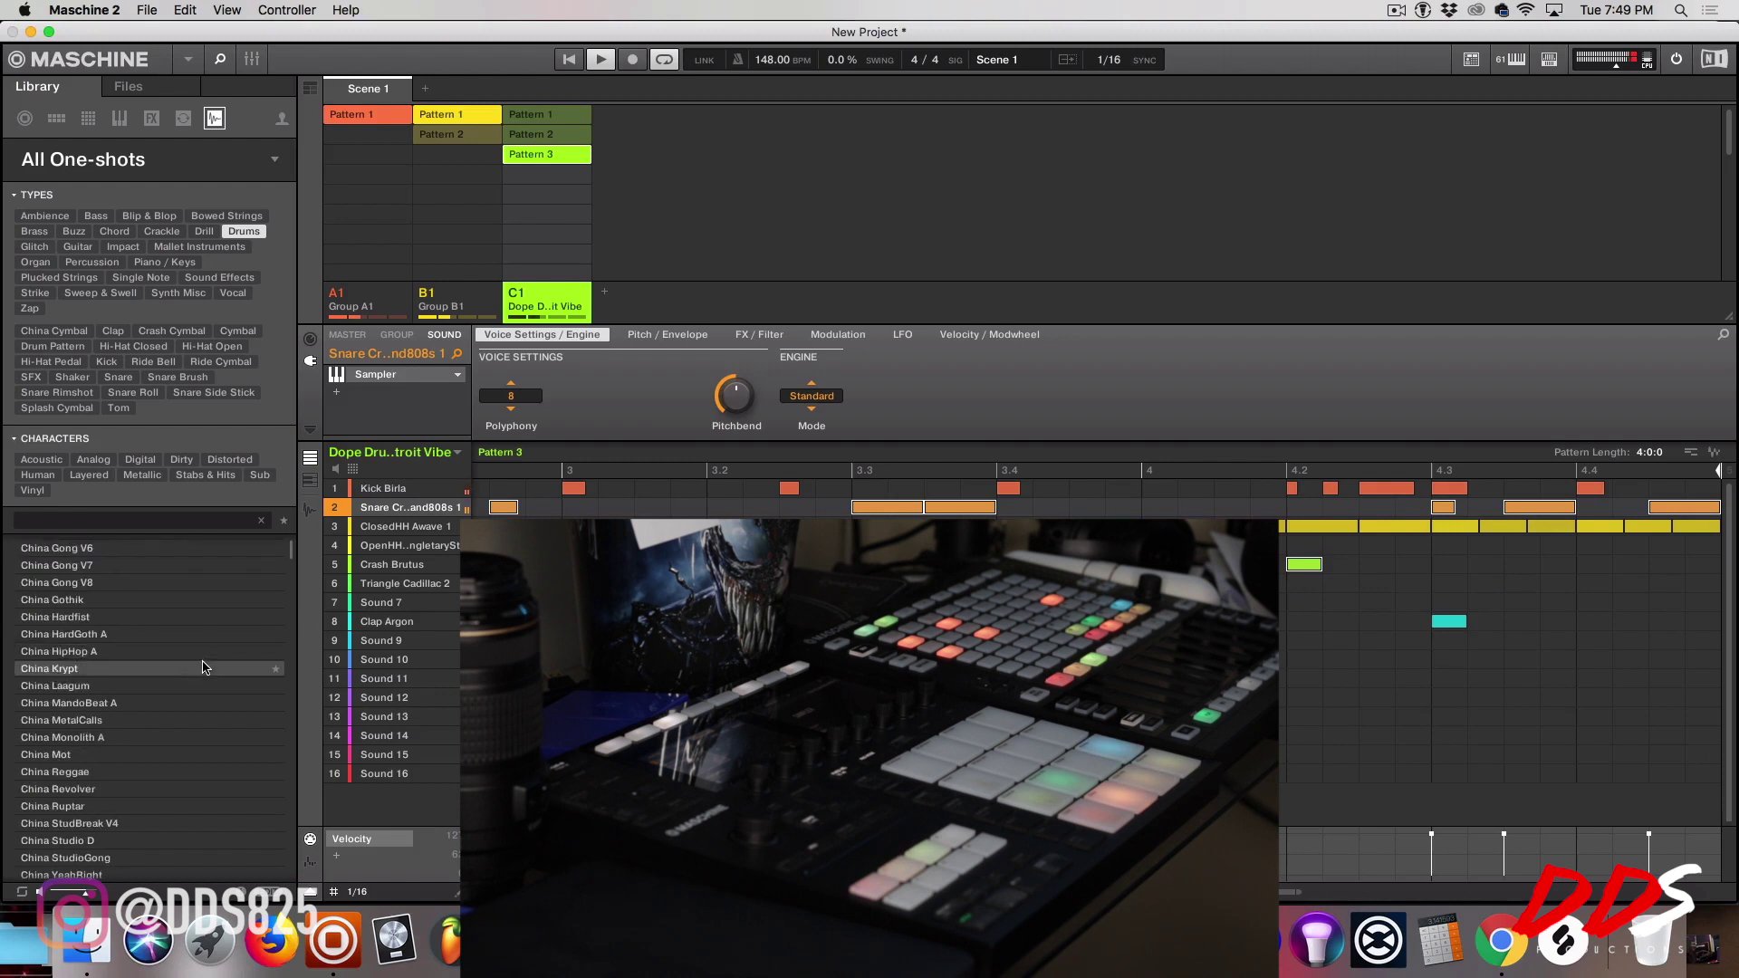
{"action": "left_click", "coordinate": [285, 522]}
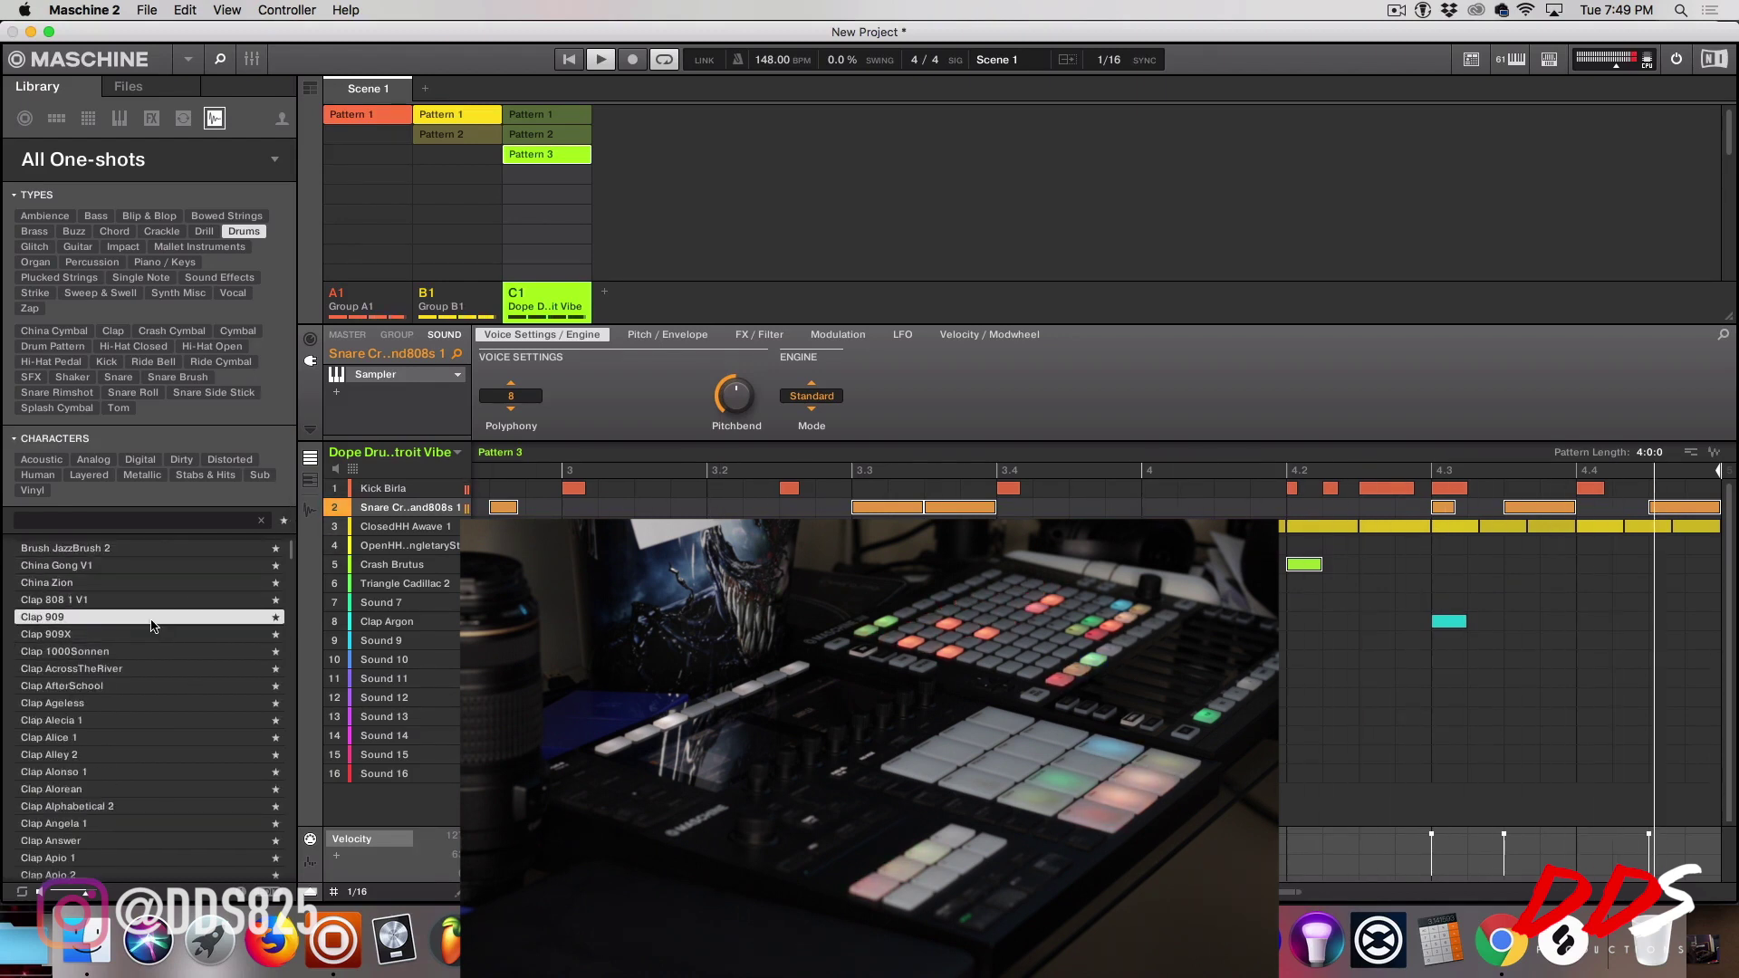
Step: Audition the favorite claps and snares, and load Snare Stones 2 and its neighbor Snare Strobelight2Step 2 onto drum sound 2
{"action": "scroll", "coordinate": [160, 670], "scroll_direction": "down", "scroll_amount": 15}
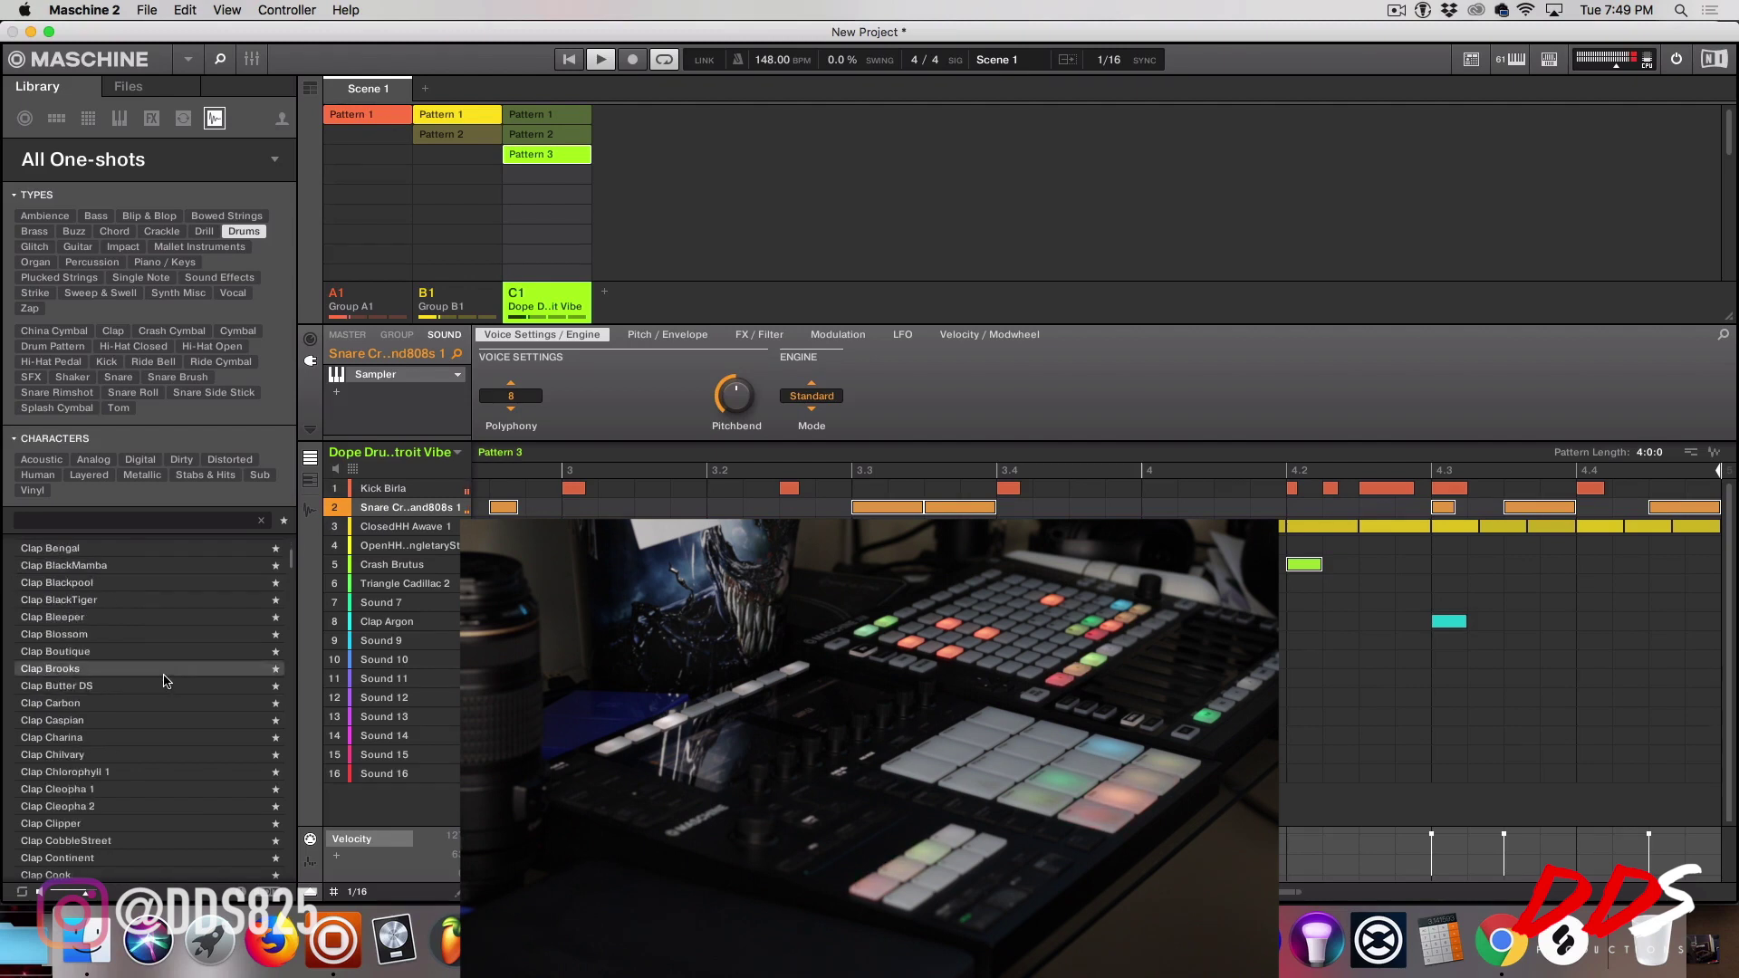
{"action": "scroll", "coordinate": [156, 698], "scroll_direction": "down", "scroll_amount": 10}
{"action": "left_click", "coordinate": [156, 686]}
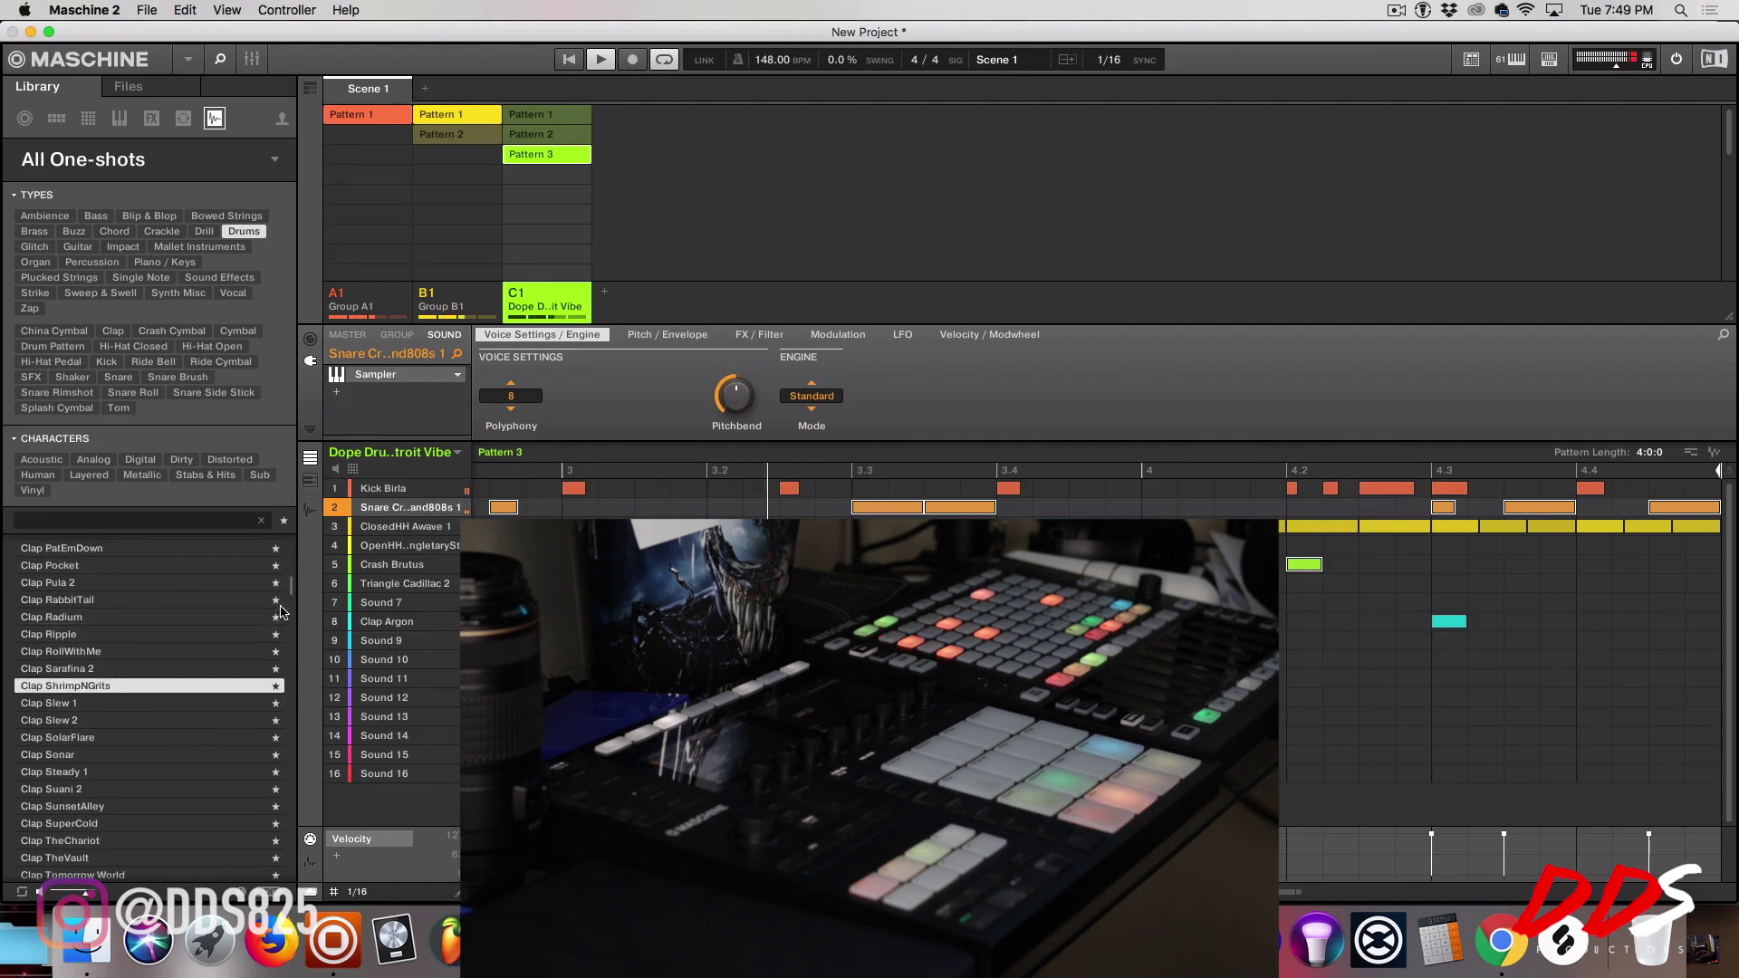
{"action": "left_click_drag", "start_coordinate": [288, 601], "coordinate": [308, 825]}
{"action": "left_click", "coordinate": [194, 722]}
{"action": "scroll", "coordinate": [185, 697], "scroll_direction": "down", "scroll_amount": 15}
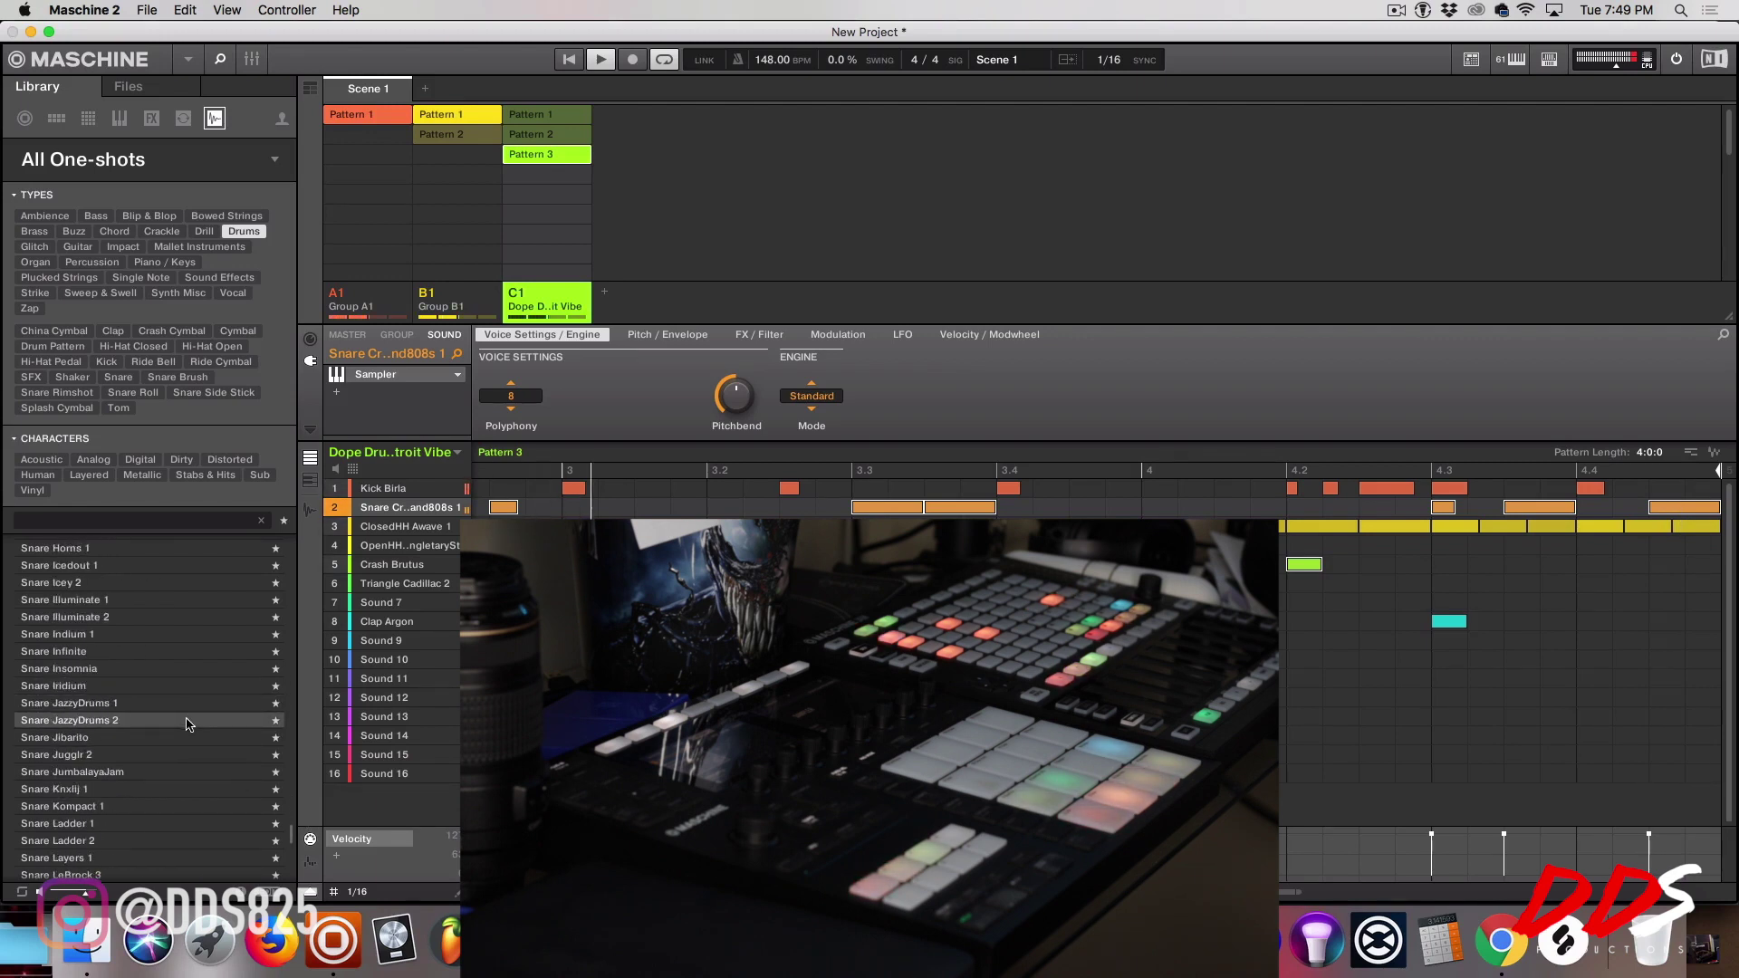
{"action": "scroll", "coordinate": [181, 702], "scroll_direction": "down", "scroll_amount": 10}
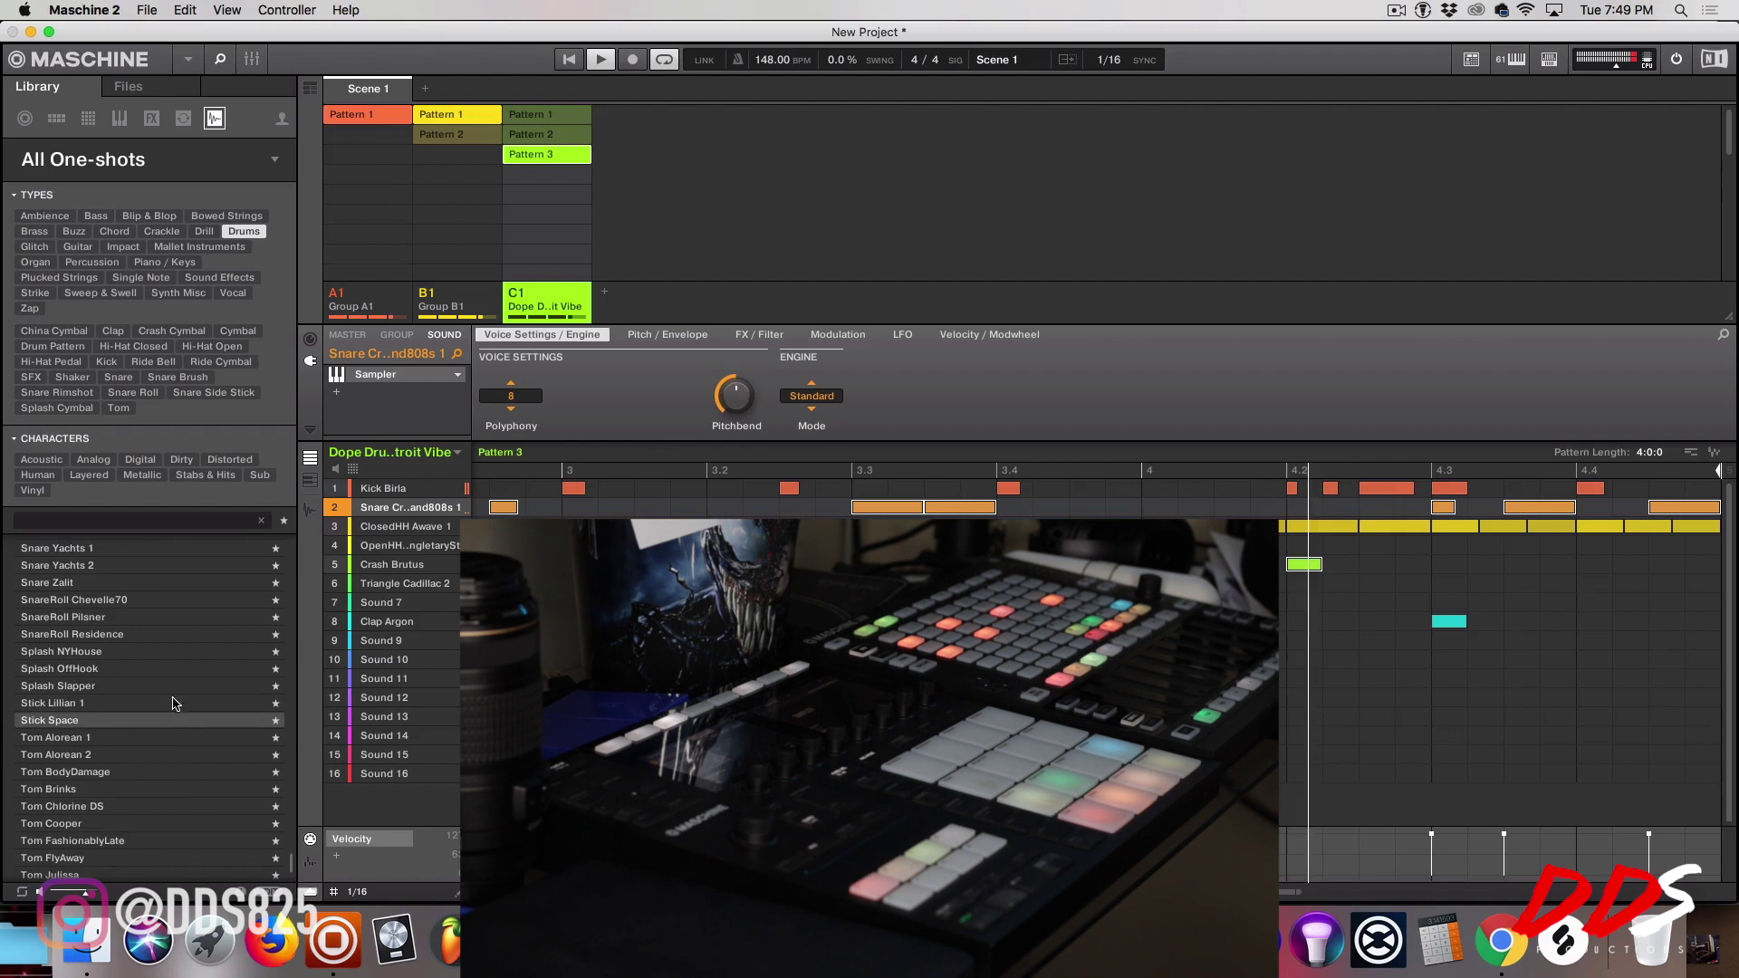
{"action": "scroll", "coordinate": [175, 685], "scroll_direction": "up", "scroll_amount": 10}
{"action": "left_click", "coordinate": [161, 806]}
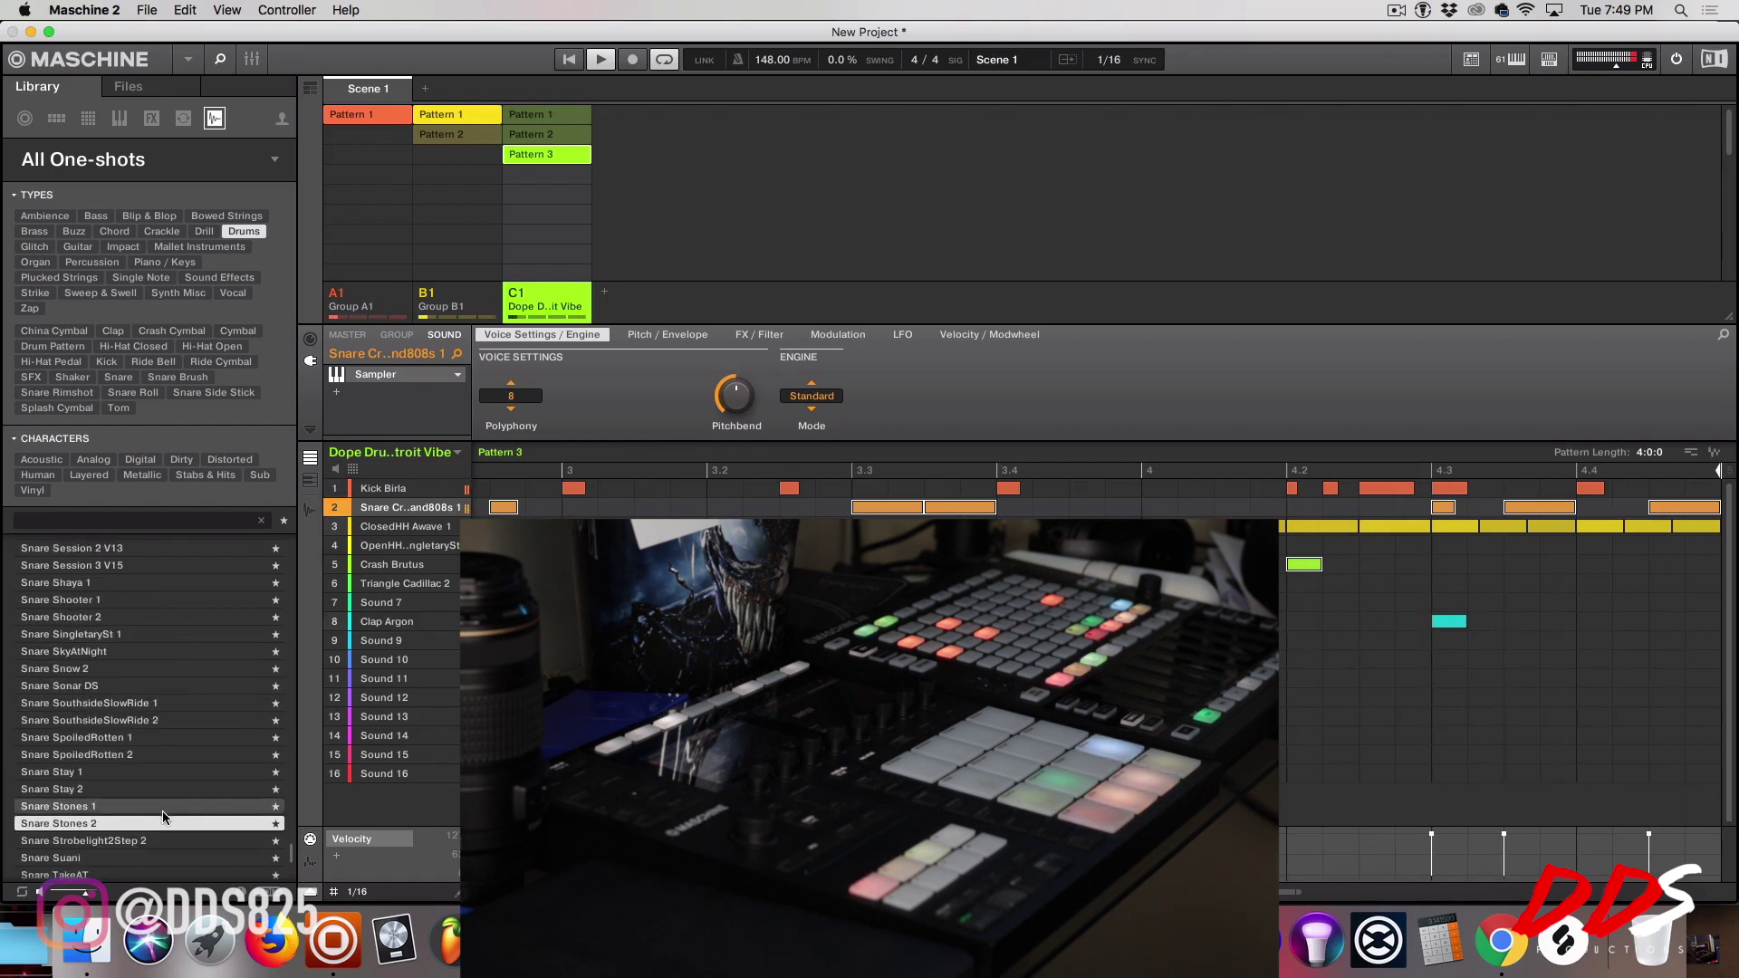
{"action": "left_click", "coordinate": [165, 824]}
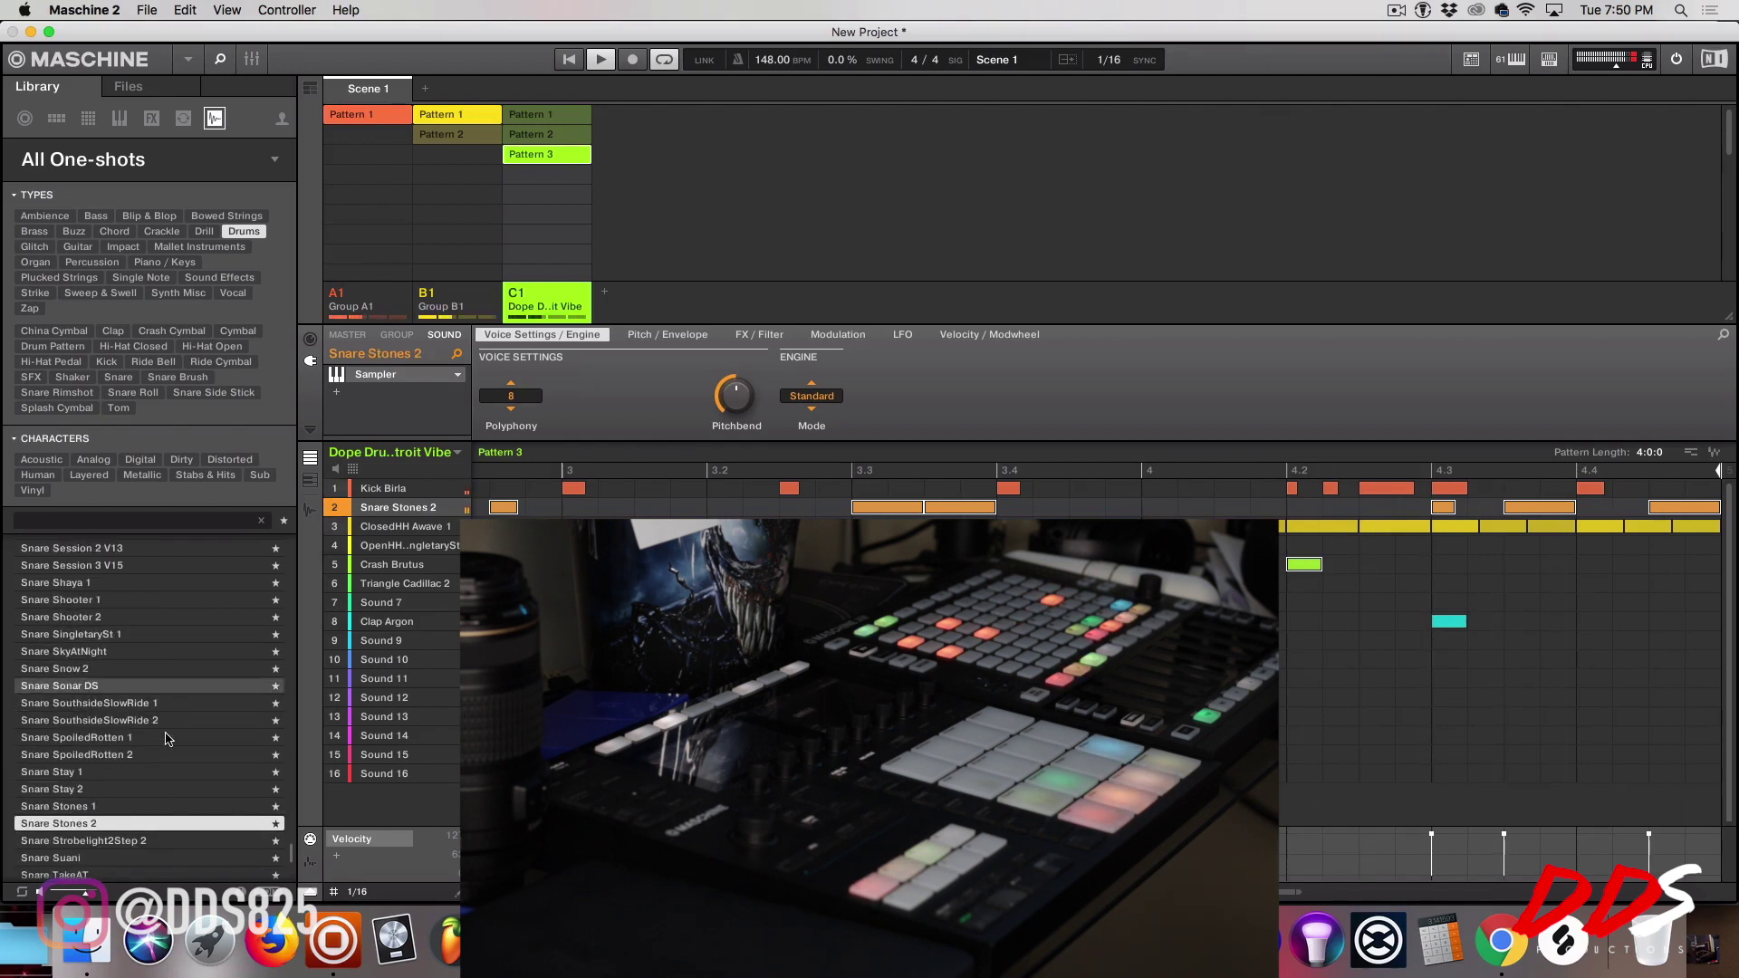
{"action": "left_click", "coordinate": [118, 841]}
Step: Look through the favorite rim one-shots and load Rim Morgan onto drum sound 2
{"action": "scroll", "coordinate": [126, 706], "scroll_direction": "up", "scroll_amount": 15}
{"action": "scroll", "coordinate": [133, 681], "scroll_direction": "up", "scroll_amount": 10}
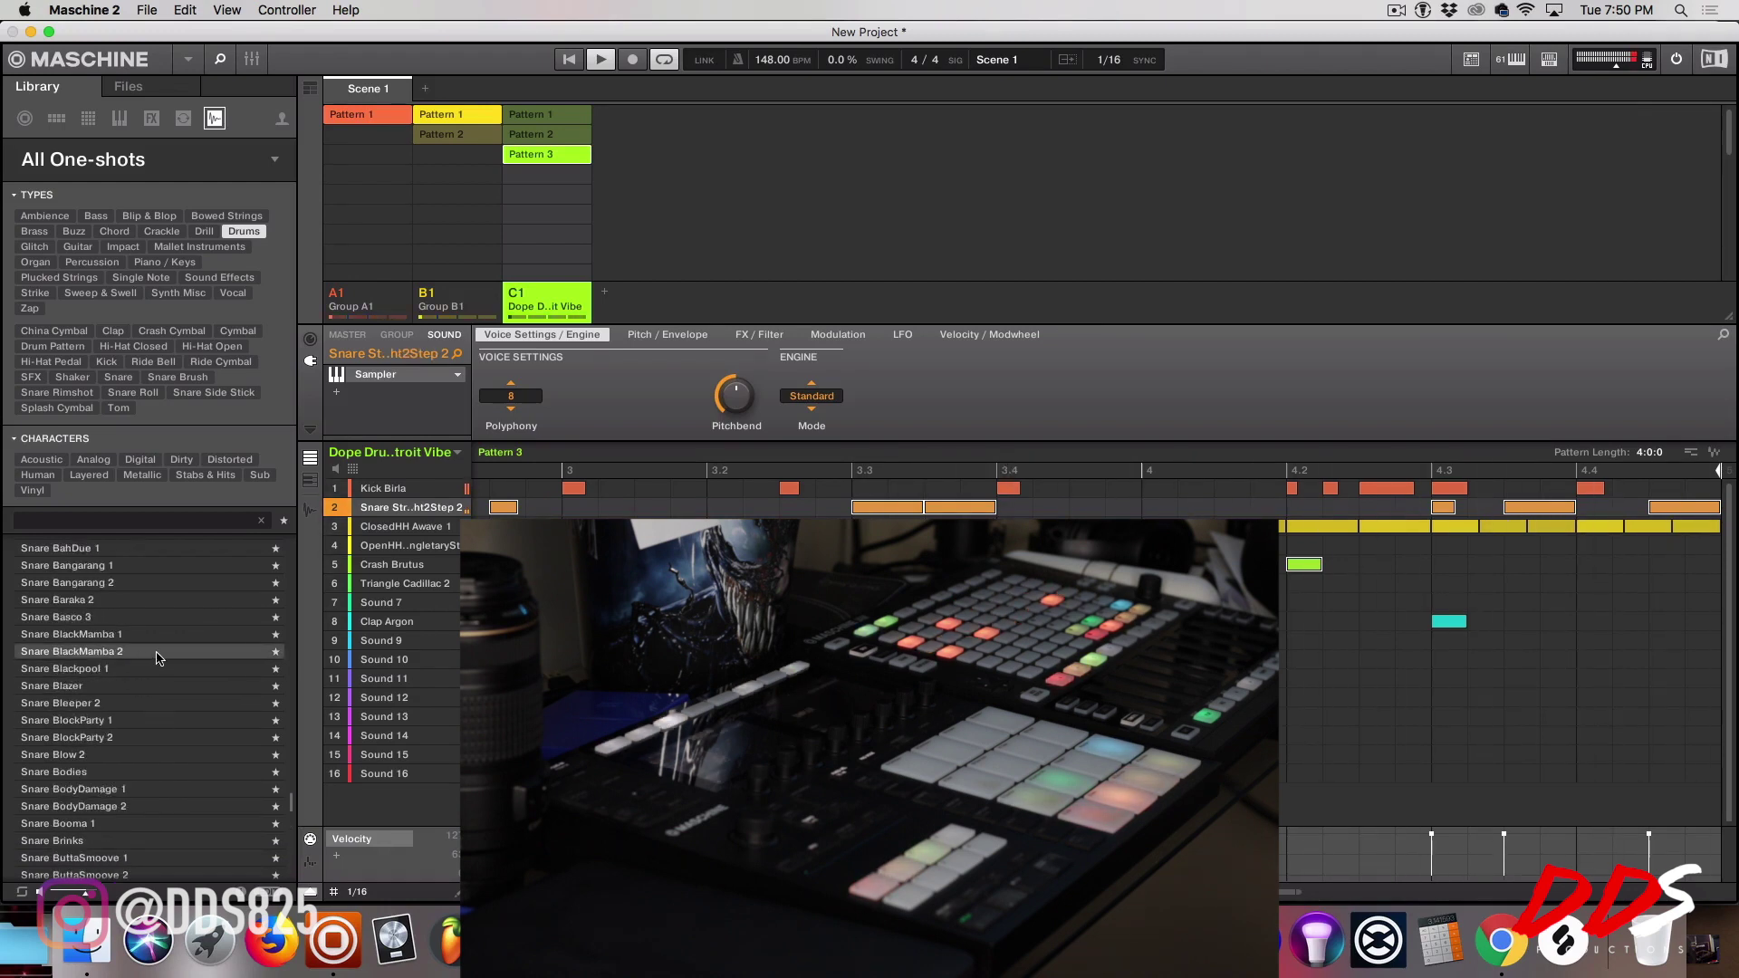
{"action": "key", "text": "Down"}
{"action": "key", "text": "Down"}
{"action": "key", "text": "Down"}
{"action": "key", "text": "Down"}
{"action": "key", "text": "Down"}
{"action": "key", "text": "Down"}
{"action": "key", "text": "Down"}
{"action": "key", "text": "Down"}
{"action": "key", "text": "Down"}
{"action": "key", "text": "Down"}
{"action": "key", "text": "Down"}
{"action": "key", "text": "Down"}
{"action": "key", "text": "Down"}
{"action": "key", "text": "Down"}
{"action": "key", "text": "Down"}
{"action": "key", "text": "Down"}
{"action": "key", "text": "Down"}
{"action": "key", "text": "Down"}
{"action": "key", "text": "Down"}
{"action": "key", "text": "Down"}
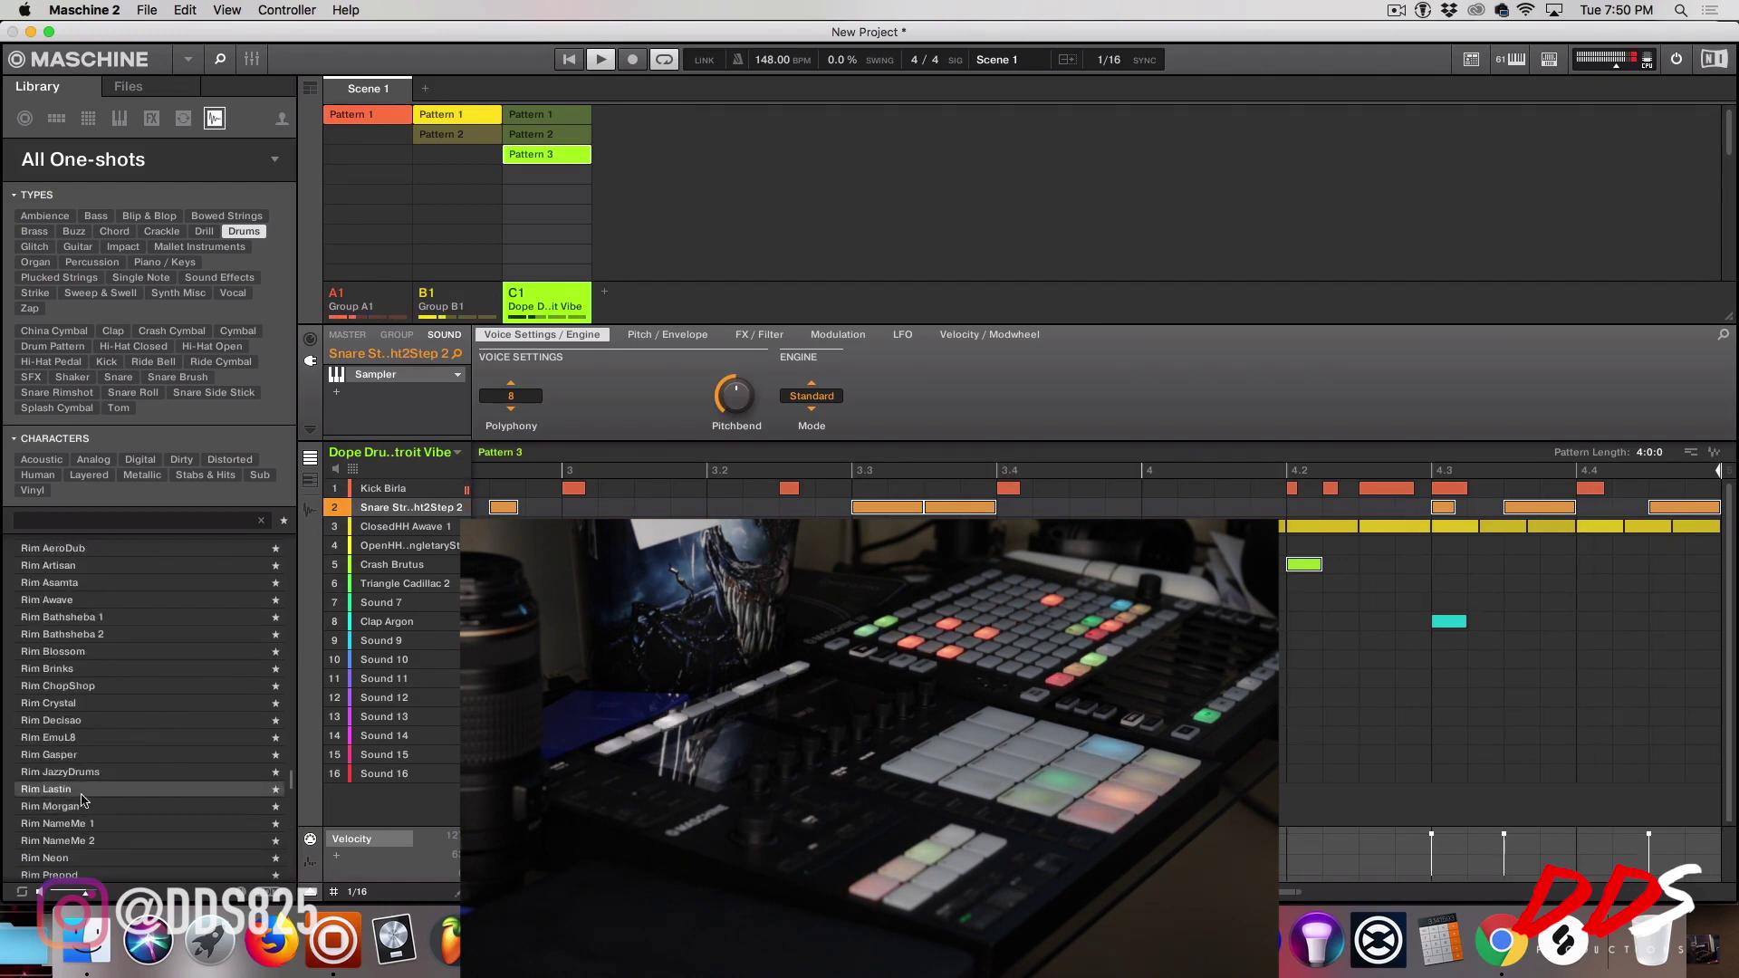
{"action": "left_click", "coordinate": [90, 806]}
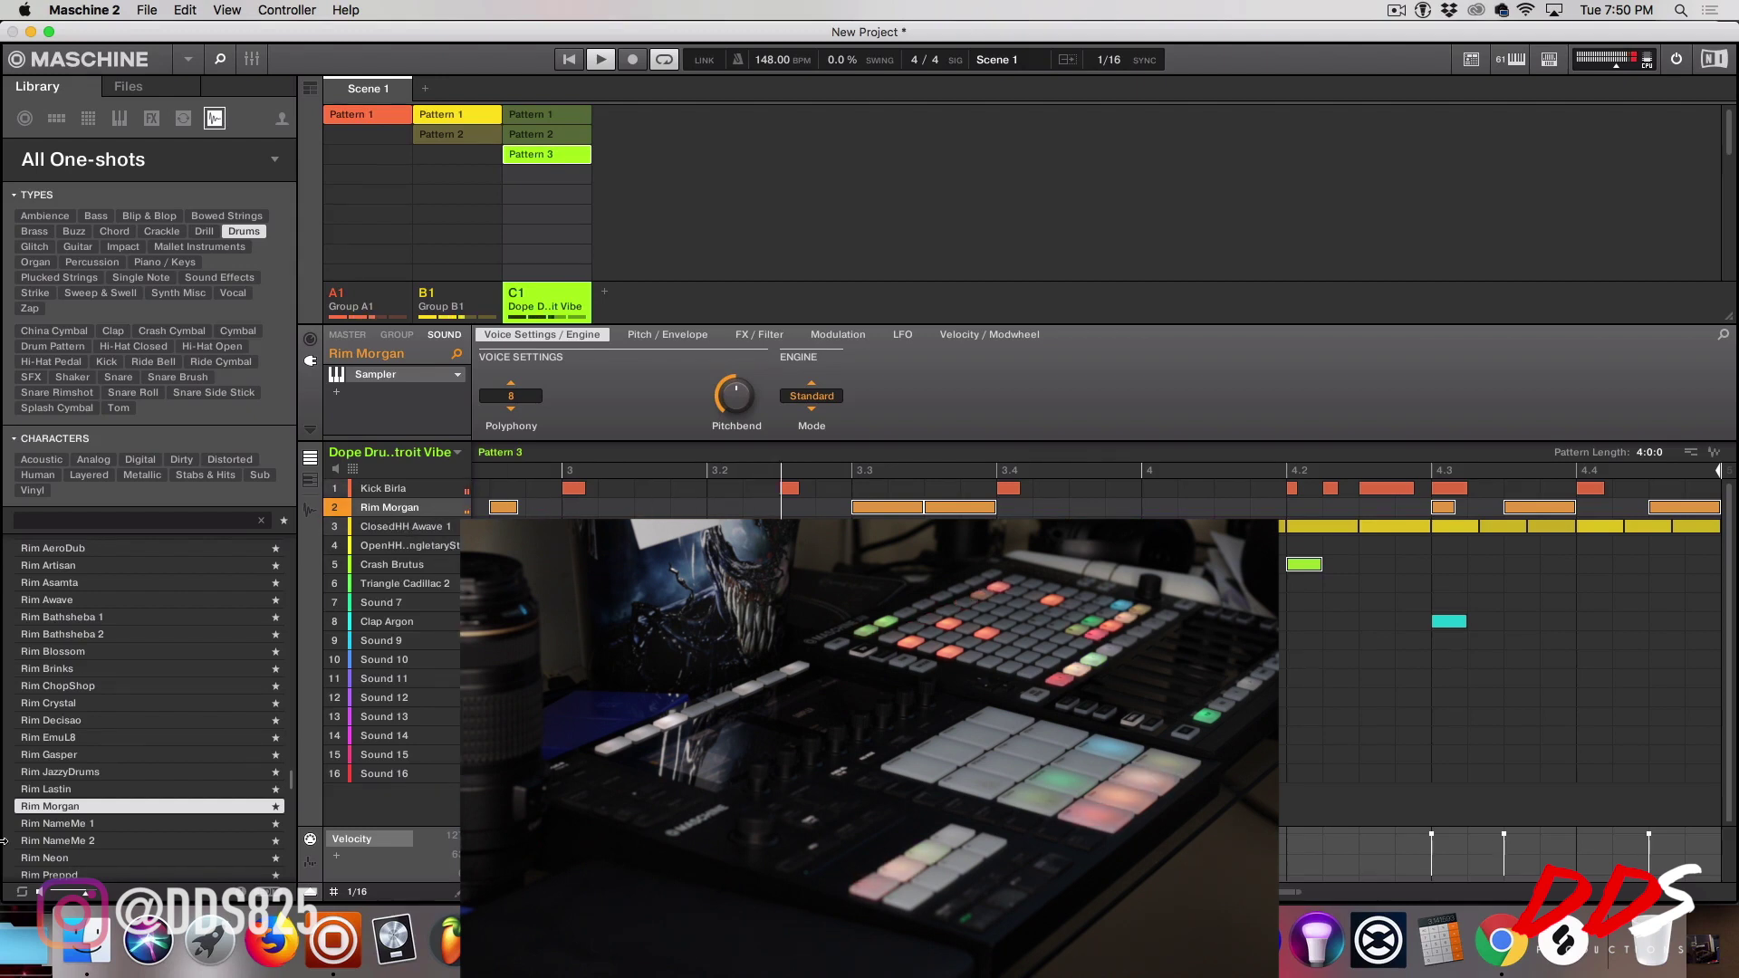
Step: Try other rims on drum sound 2, including Rim NameMe 2, and settle on Rim Awave
{"action": "key", "text": "Down"}
{"action": "key", "text": "Down"}
{"action": "key", "text": "Down"}
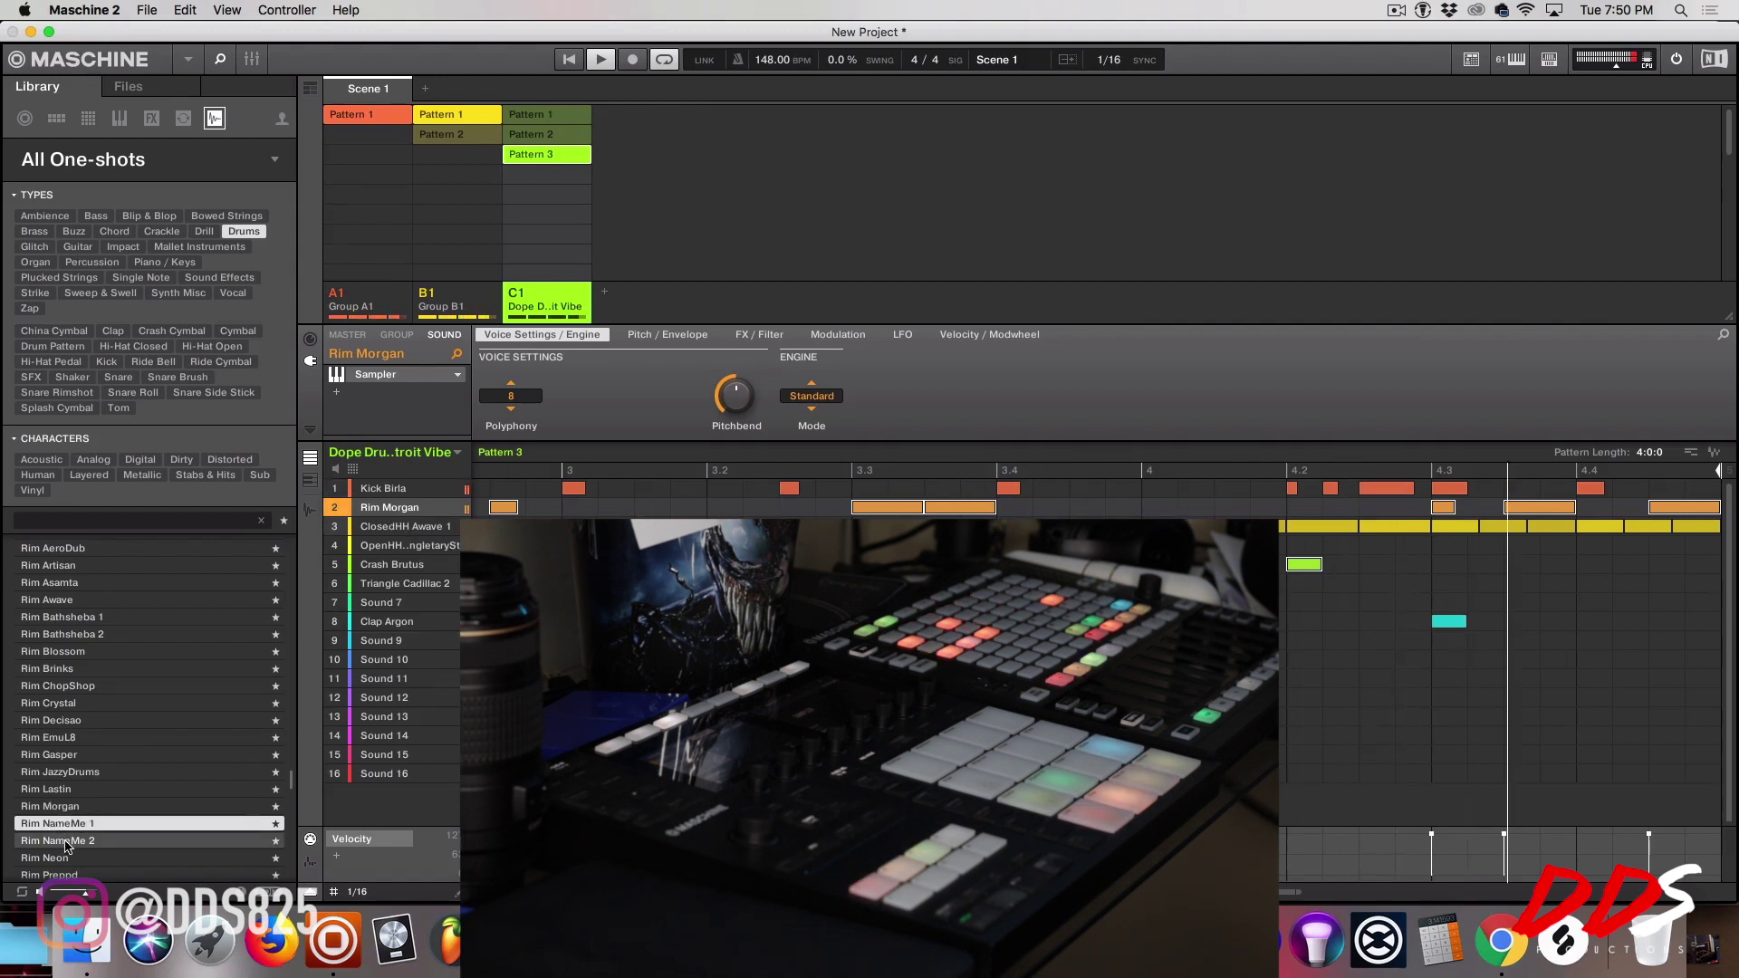
{"action": "left_click", "coordinate": [68, 841]}
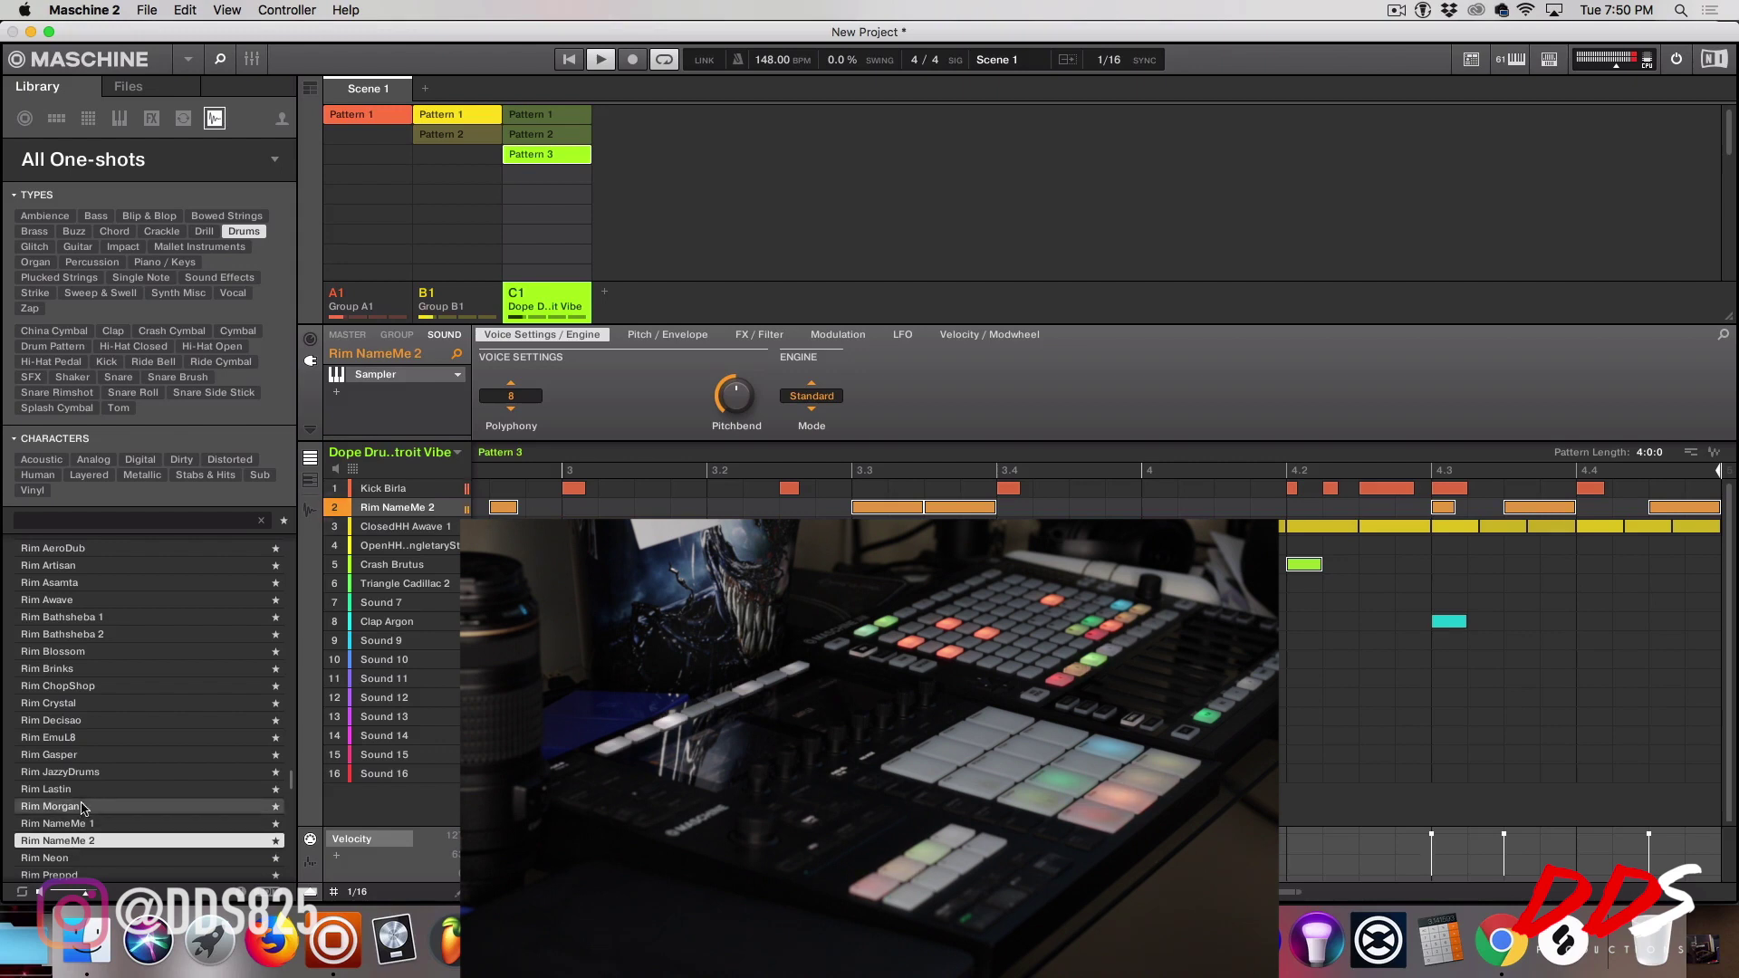
{"action": "left_click", "coordinate": [52, 665]}
{"action": "left_click", "coordinate": [51, 651]}
{"action": "left_click", "coordinate": [50, 634]}
{"action": "left_click", "coordinate": [47, 617]}
{"action": "left_click", "coordinate": [45, 602]}
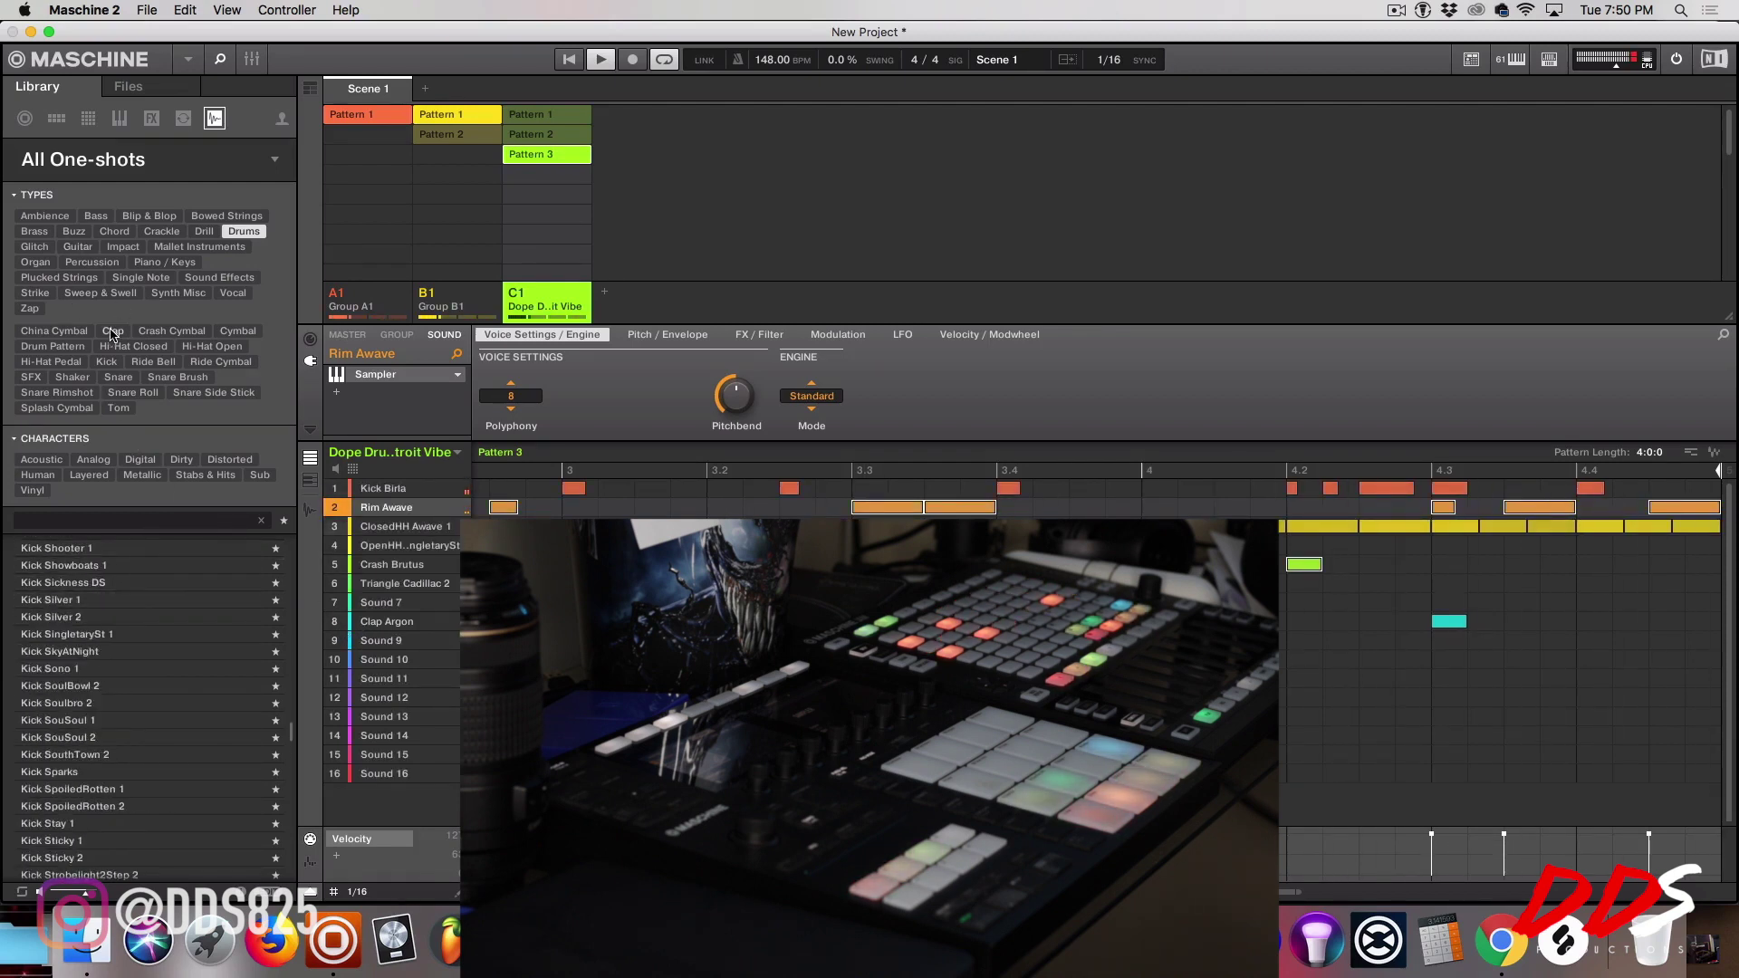
Step: Filter the drum one-shots to claps, audition several, and load Clap Alphabetical 2 onto sound 8 of the drum kit
{"action": "left_click", "coordinate": [112, 332]}
{"action": "left_click", "coordinate": [116, 775]}
{"action": "left_click", "coordinate": [122, 655]}
{"action": "left_click", "coordinate": [113, 551]}
{"action": "left_click", "coordinate": [108, 534]}
{"action": "scroll", "coordinate": [107, 543], "scroll_direction": "up", "scroll_amount": 5}
{"action": "scroll", "coordinate": [108, 580], "scroll_direction": "up", "scroll_amount": 1}
{"action": "left_click", "coordinate": [109, 650]}
{"action": "scroll", "coordinate": [110, 641], "scroll_direction": "up", "scroll_amount": 2}
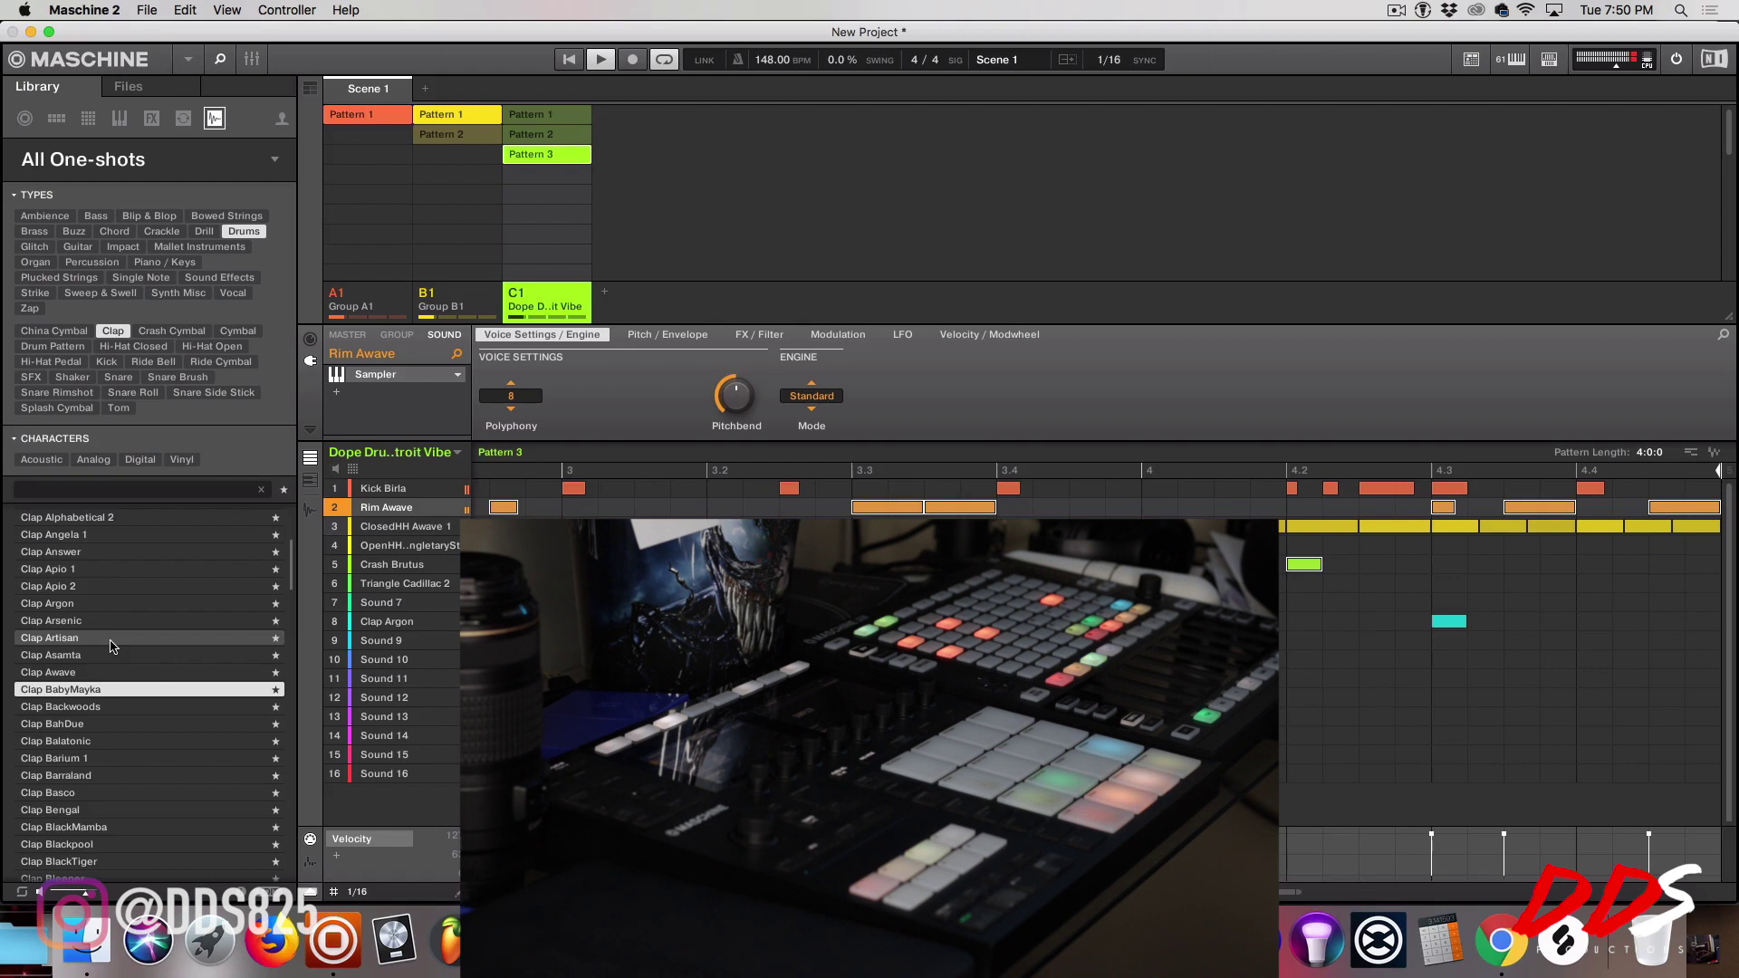
{"action": "left_click", "coordinate": [110, 639]}
{"action": "scroll", "coordinate": [110, 639], "scroll_direction": "up", "scroll_amount": 3}
{"action": "left_click", "coordinate": [112, 655]}
{"action": "left_click_drag", "start_coordinate": [123, 654], "coordinate": [403, 624]}
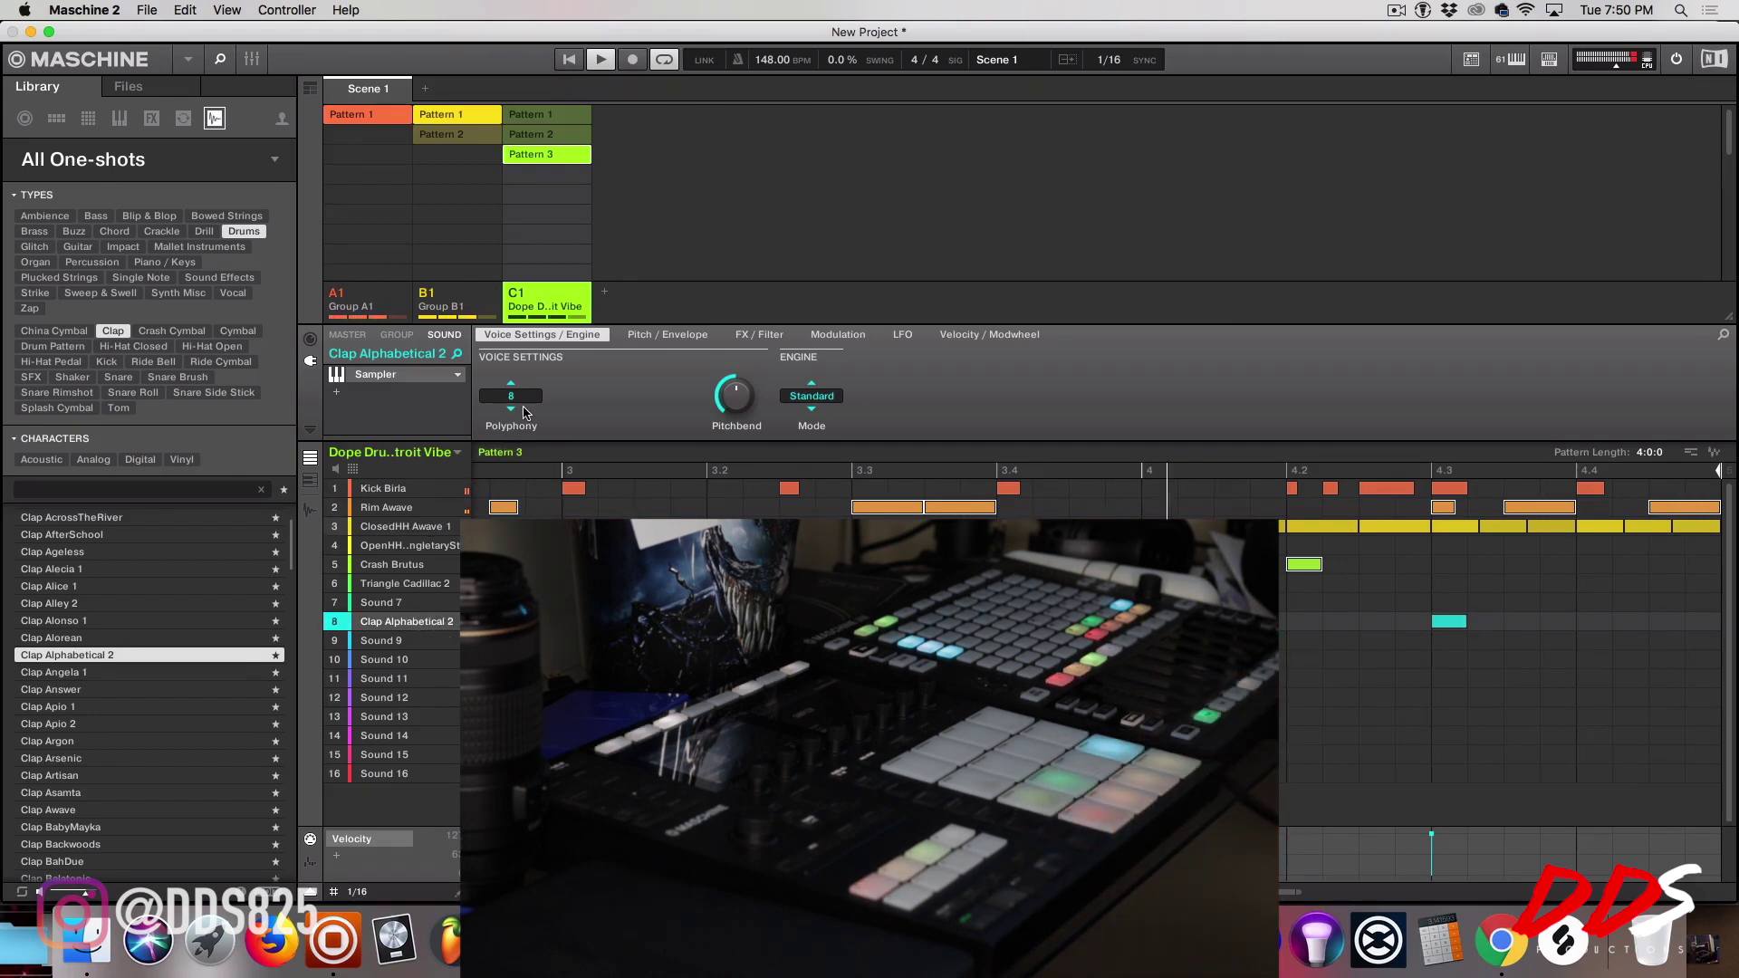
Step: Select melody group A1 for its second pattern, and switch bass group B1 to Pattern 2 in Scene 1
{"action": "left_click", "coordinate": [378, 296]}
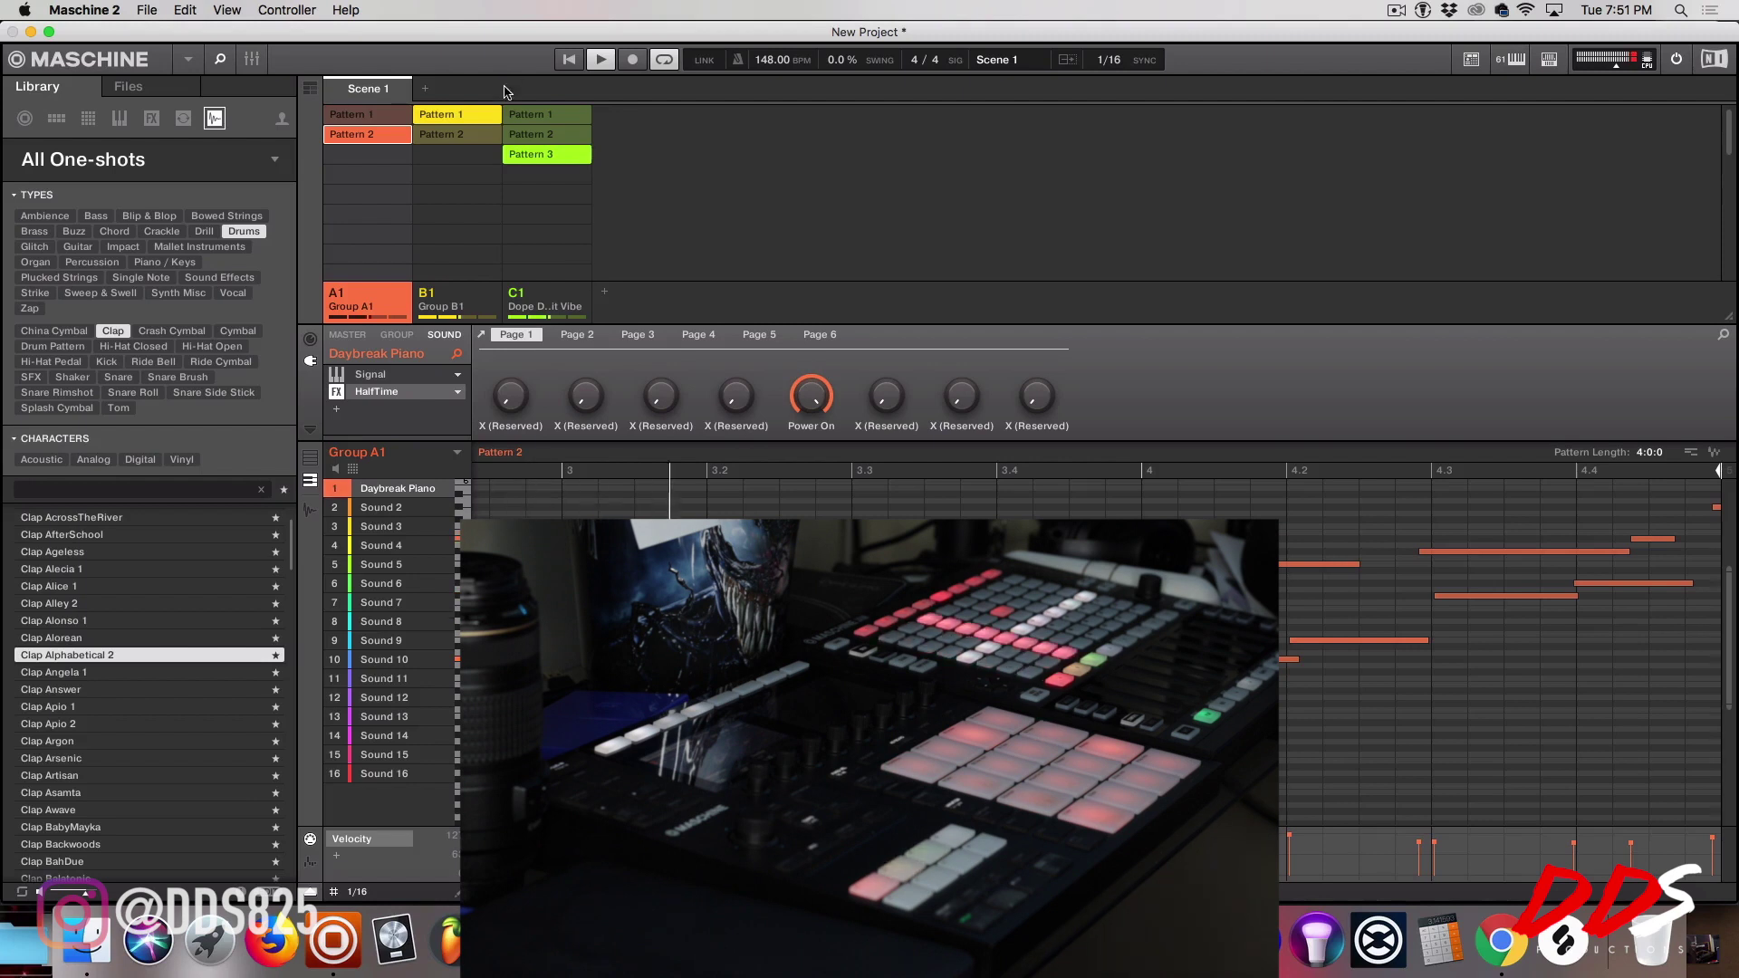
{"action": "left_click", "coordinate": [485, 137]}
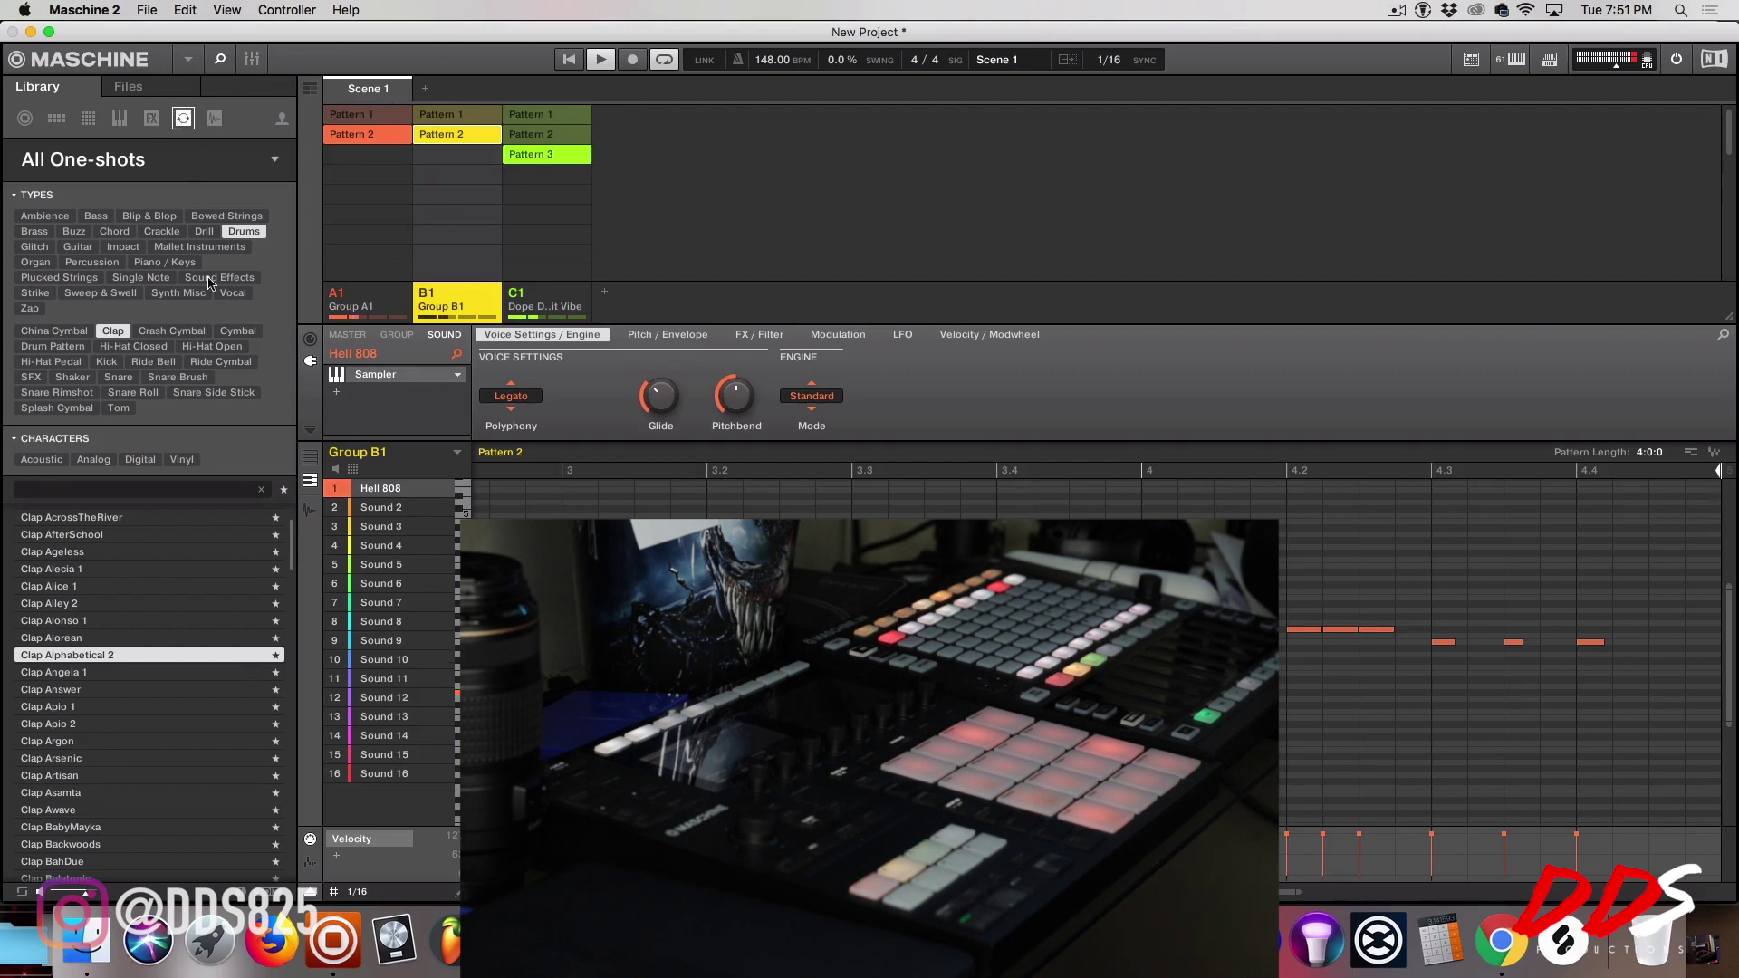
Step: Filter the library to percussion loops, preview Bell[128] A# Emerald, and add a new group D1
{"action": "left_click", "coordinate": [181, 118]}
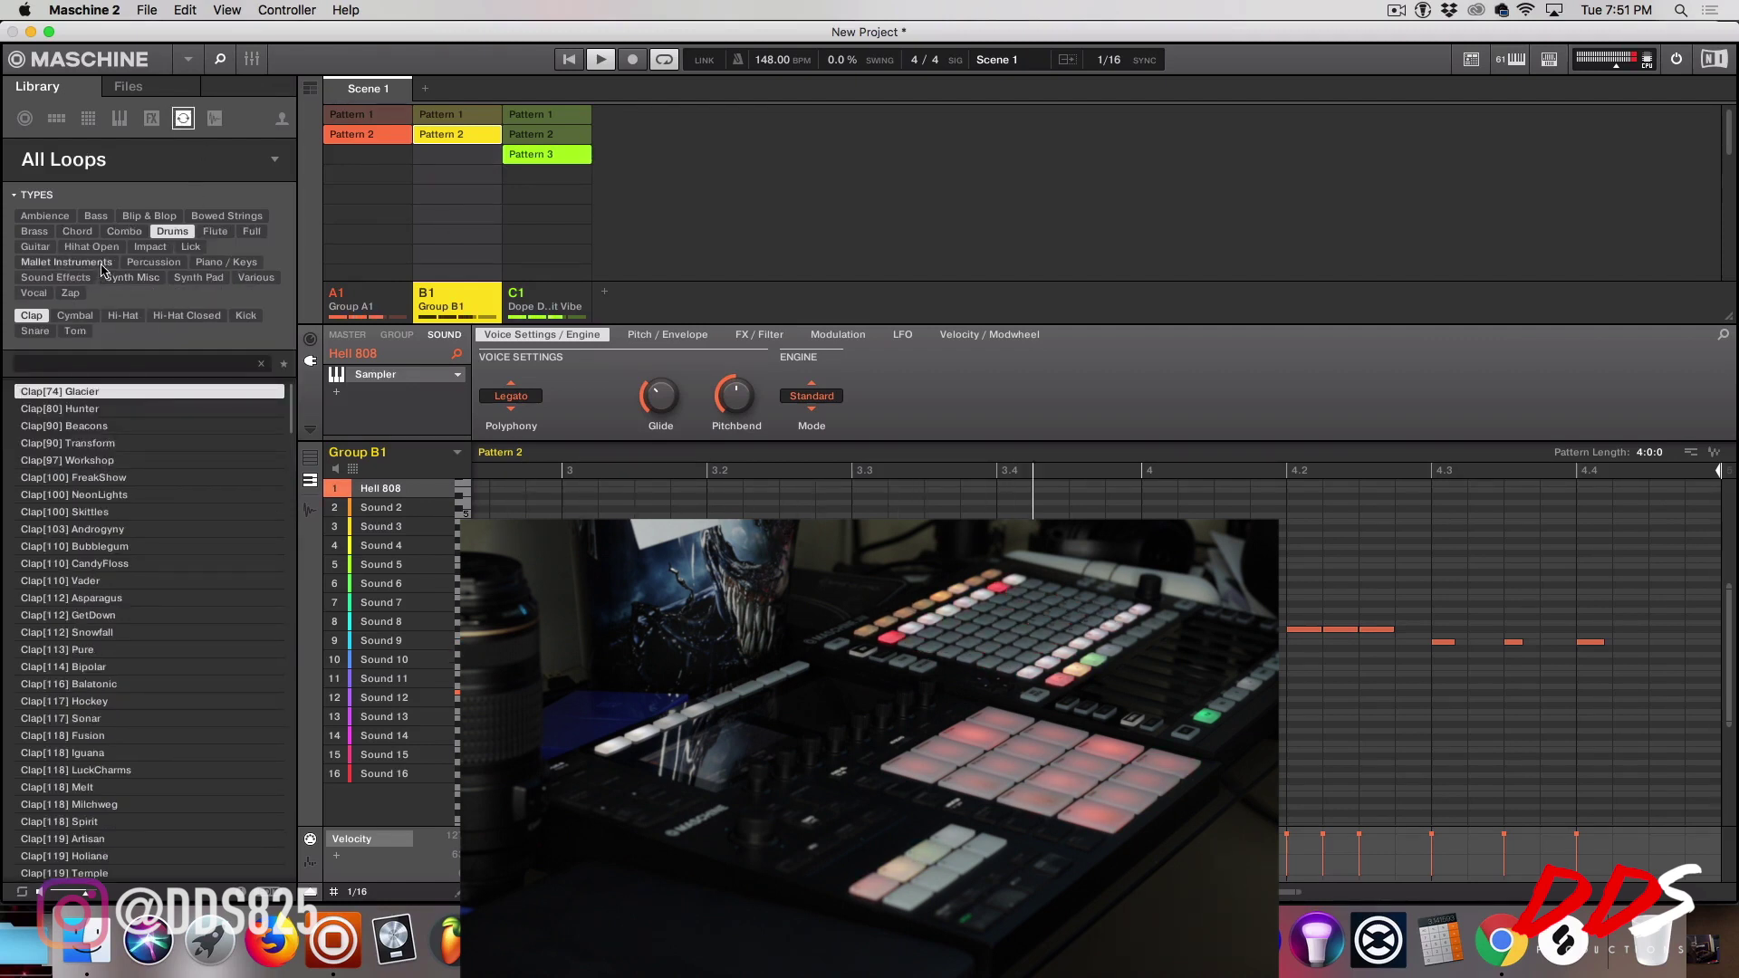
{"action": "left_click", "coordinate": [153, 262]}
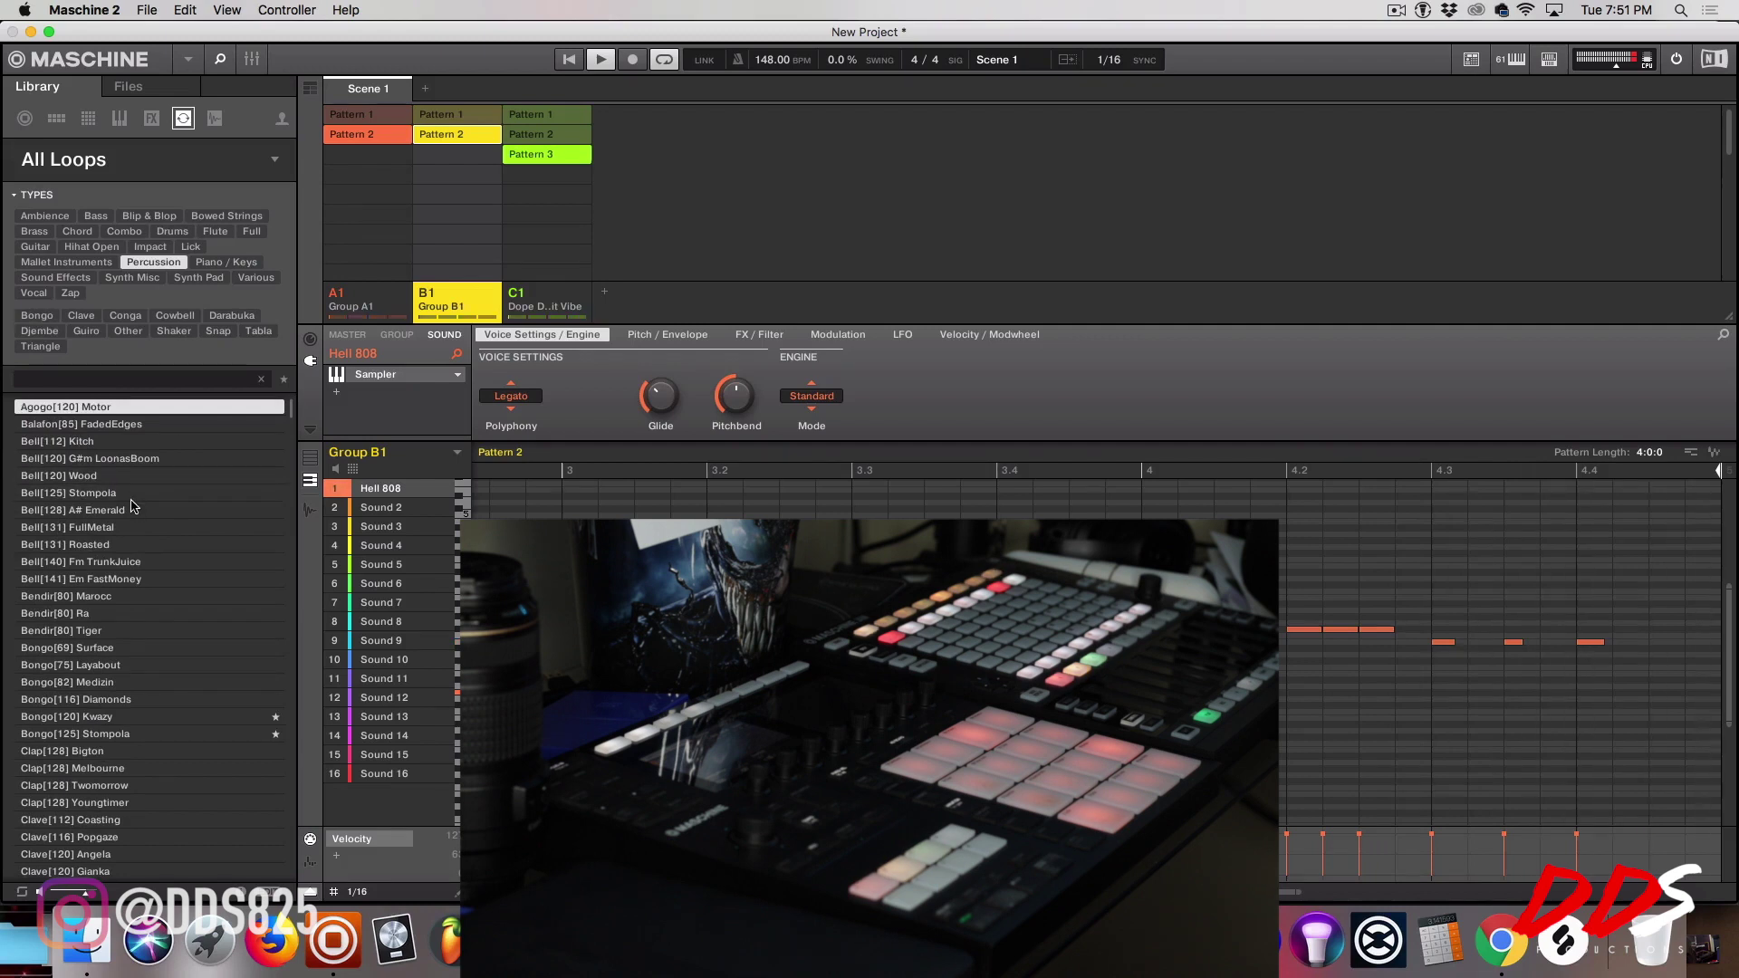
{"action": "left_click", "coordinate": [149, 512]}
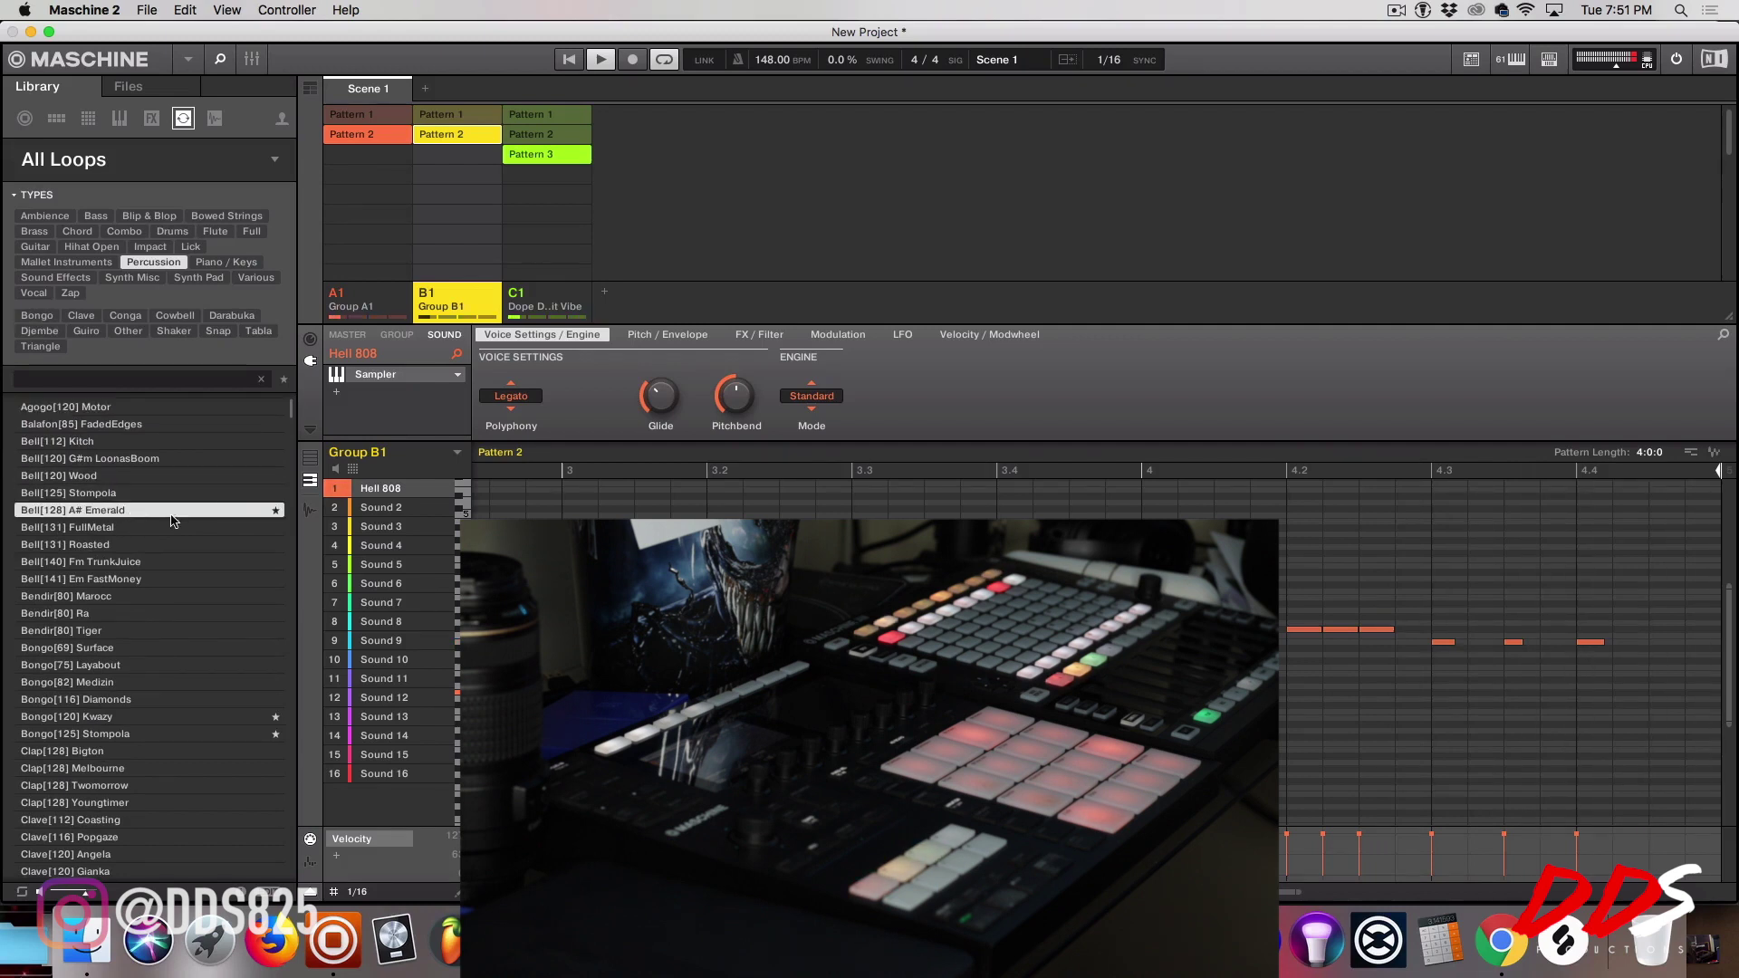
{"action": "left_click", "coordinate": [605, 292]}
Step: Audition the bendir and bongo percussion loops against the beat, including Bendir[80] Tiger and Bongo[120] Kwazy
{"action": "left_click", "coordinate": [194, 598]}
{"action": "left_click", "coordinate": [174, 647]}
{"action": "left_click", "coordinate": [170, 600]}
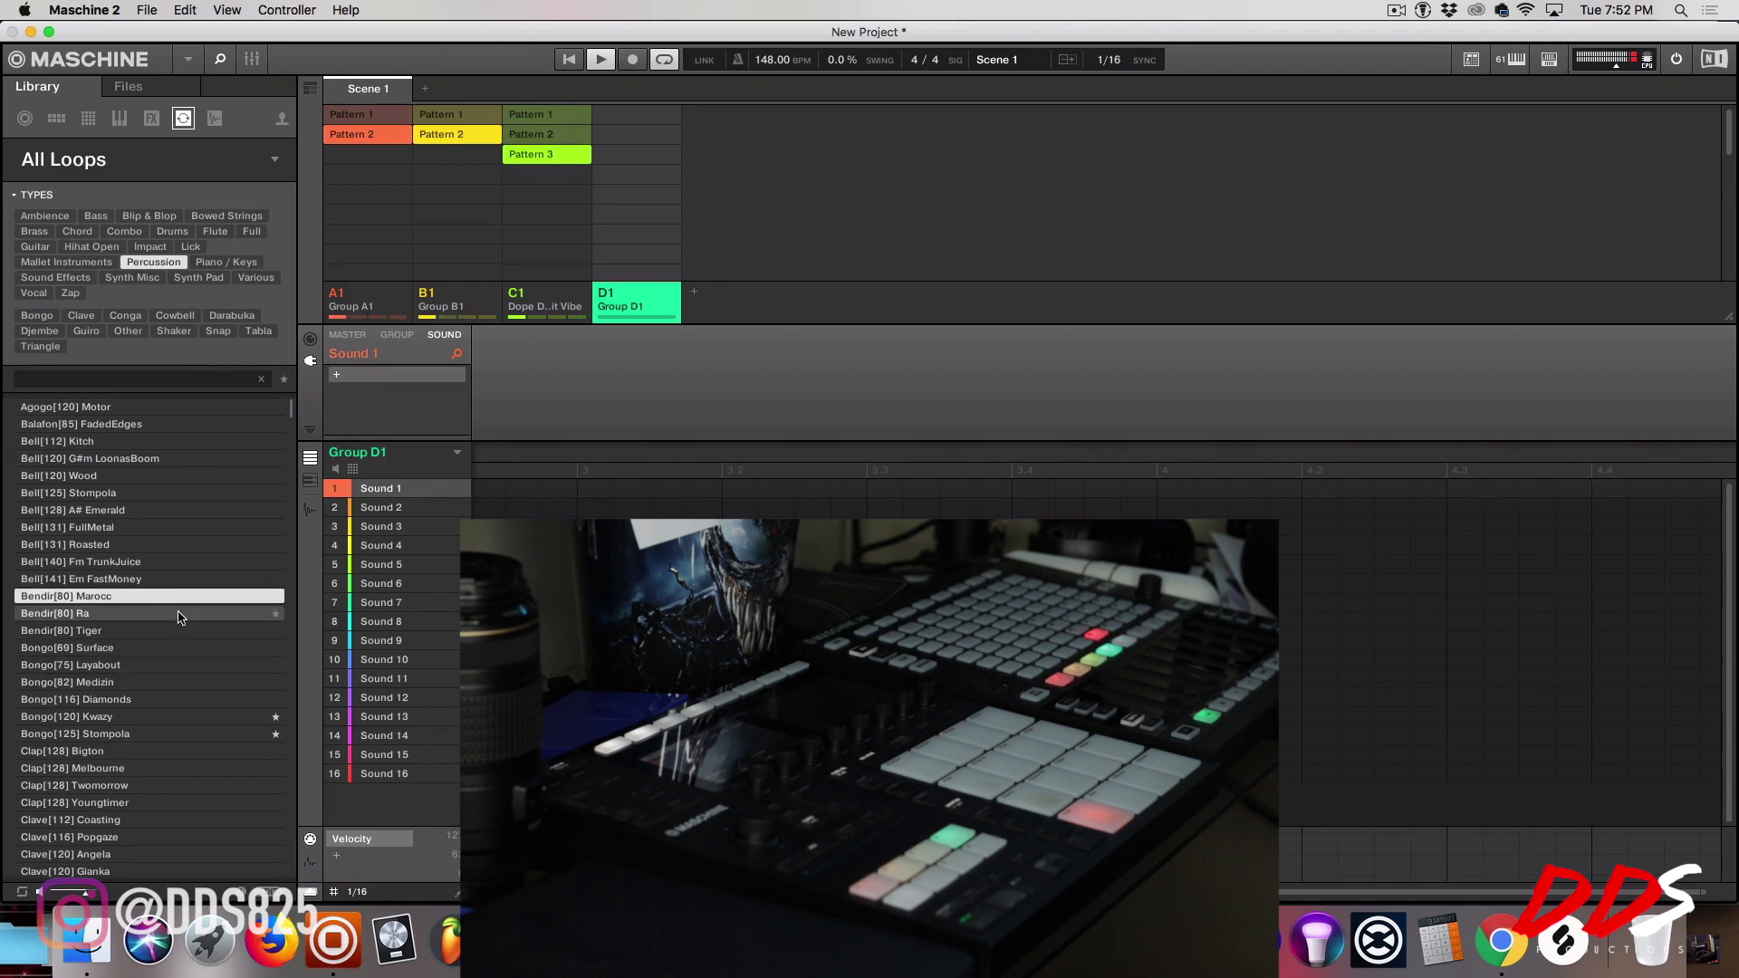
{"action": "left_click", "coordinate": [178, 614]}
{"action": "left_click", "coordinate": [177, 664]}
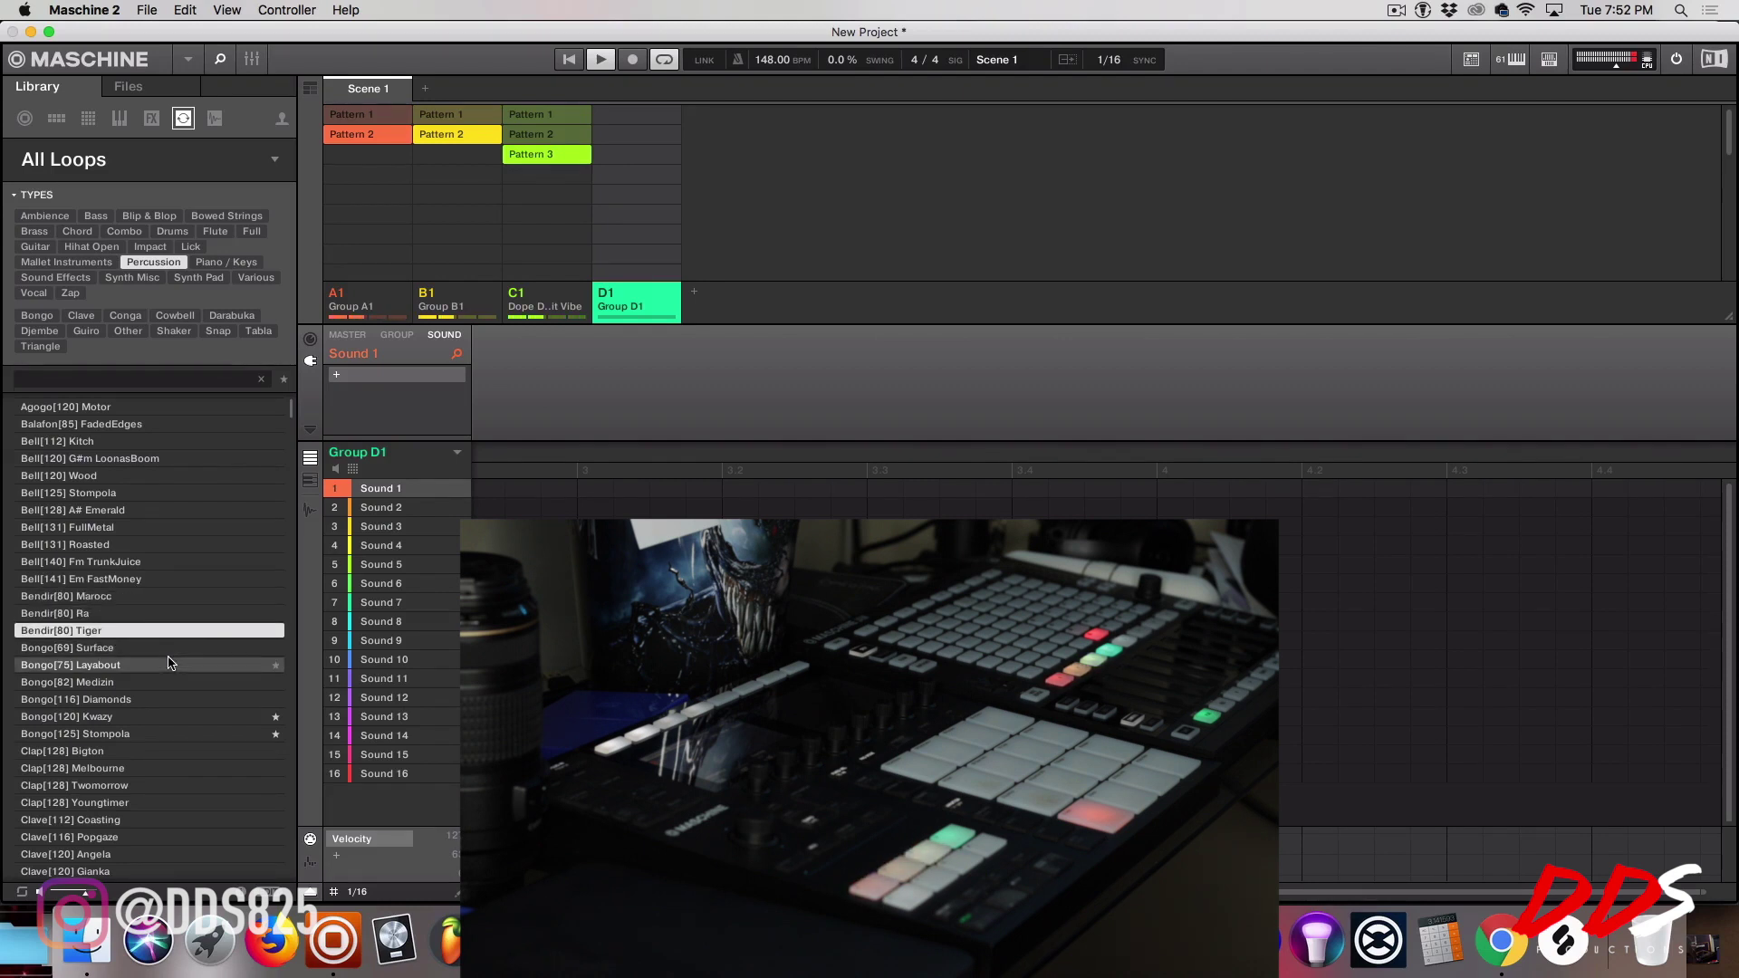
{"action": "left_click", "coordinate": [178, 718]}
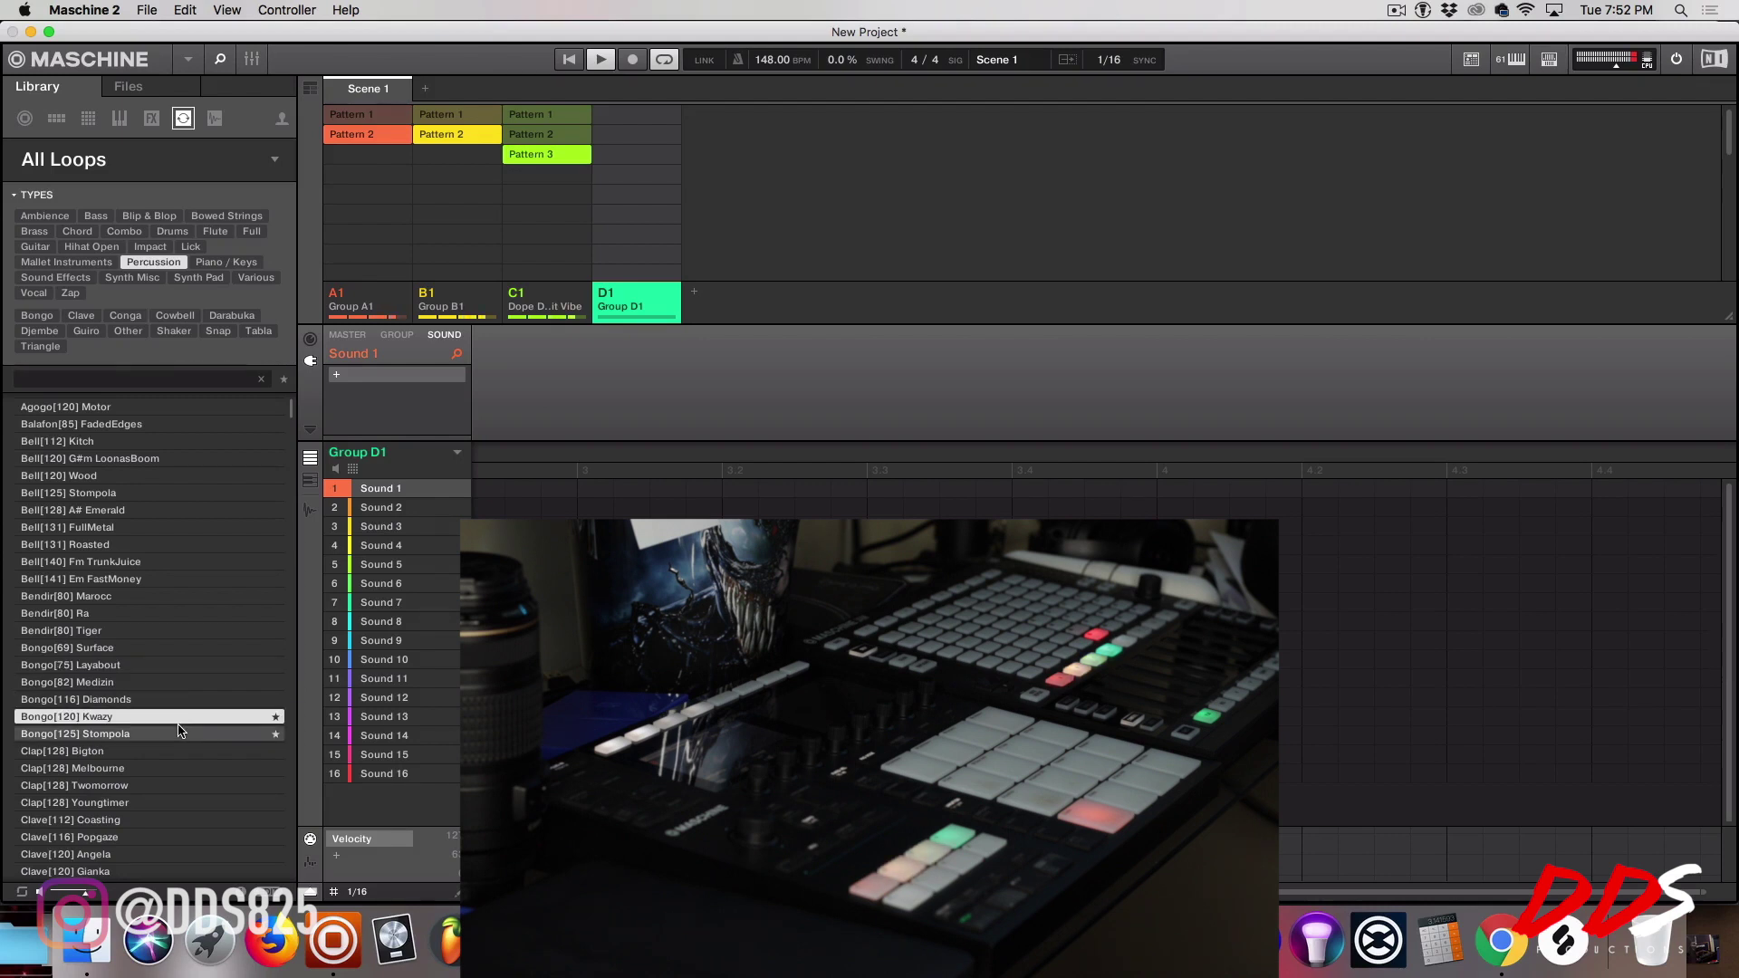
{"action": "left_click", "coordinate": [178, 730]}
{"action": "left_click", "coordinate": [174, 719]}
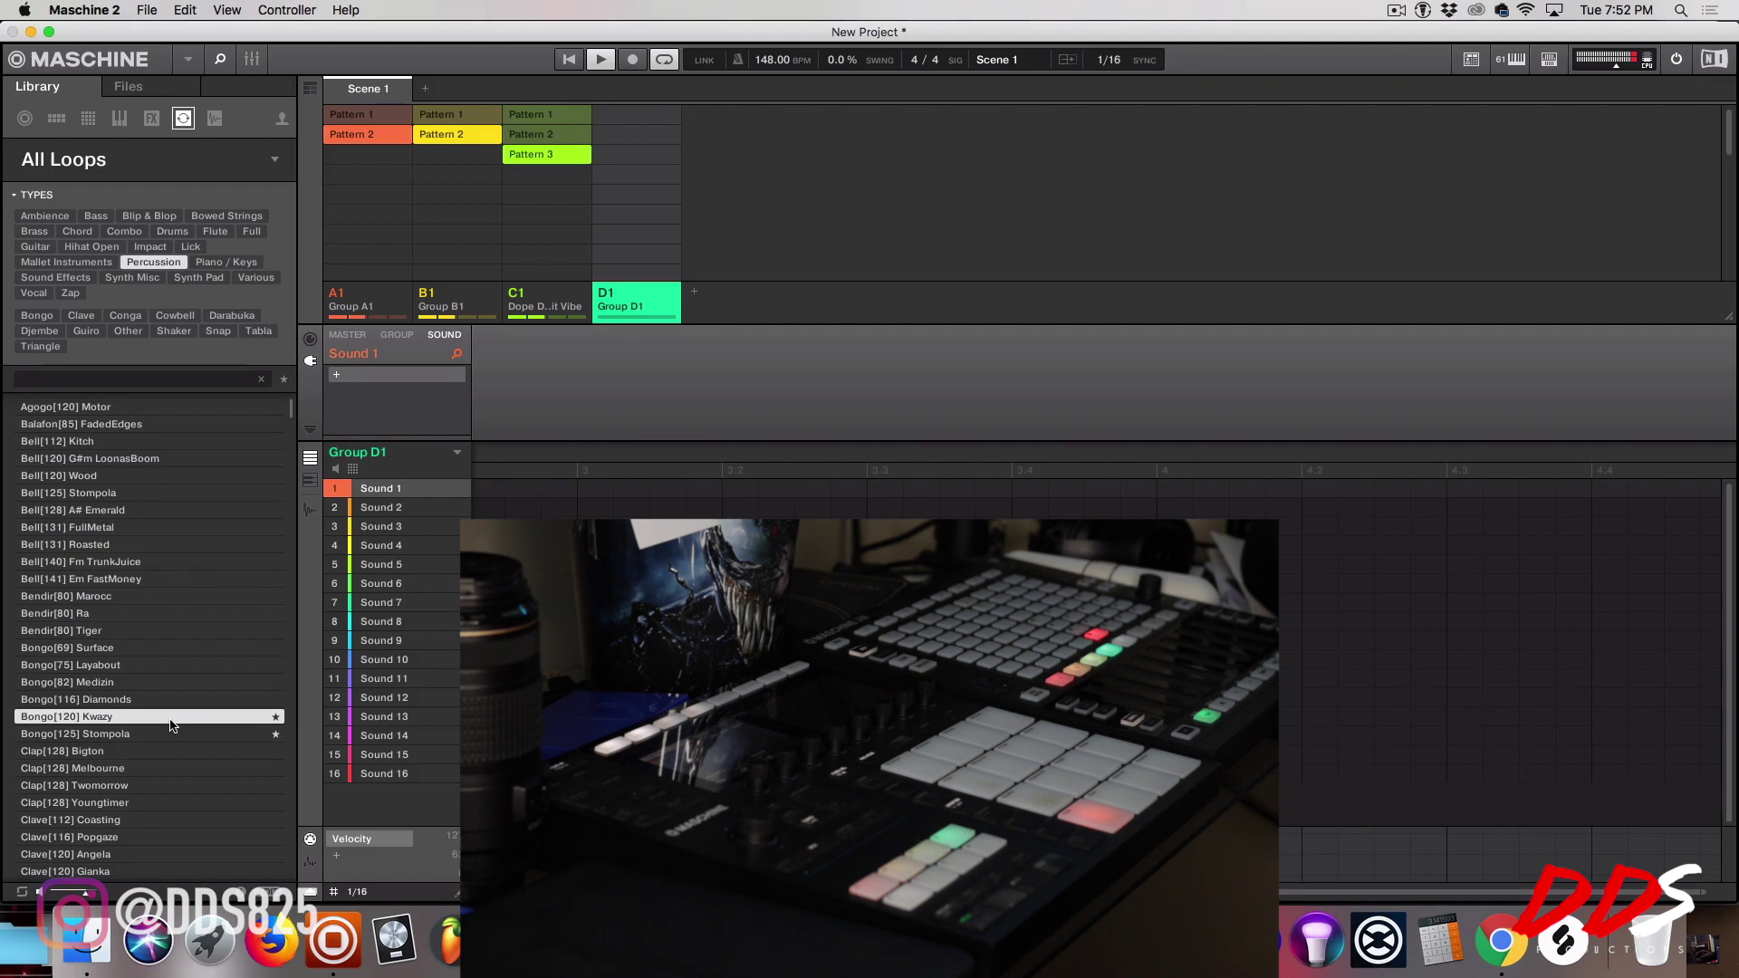
Step: Audition further click, conga and other percussion loops, and load Darbuka[80] Elephant onto sound 1 of group D1
{"action": "scroll", "coordinate": [168, 729], "scroll_direction": "down", "scroll_amount": 5}
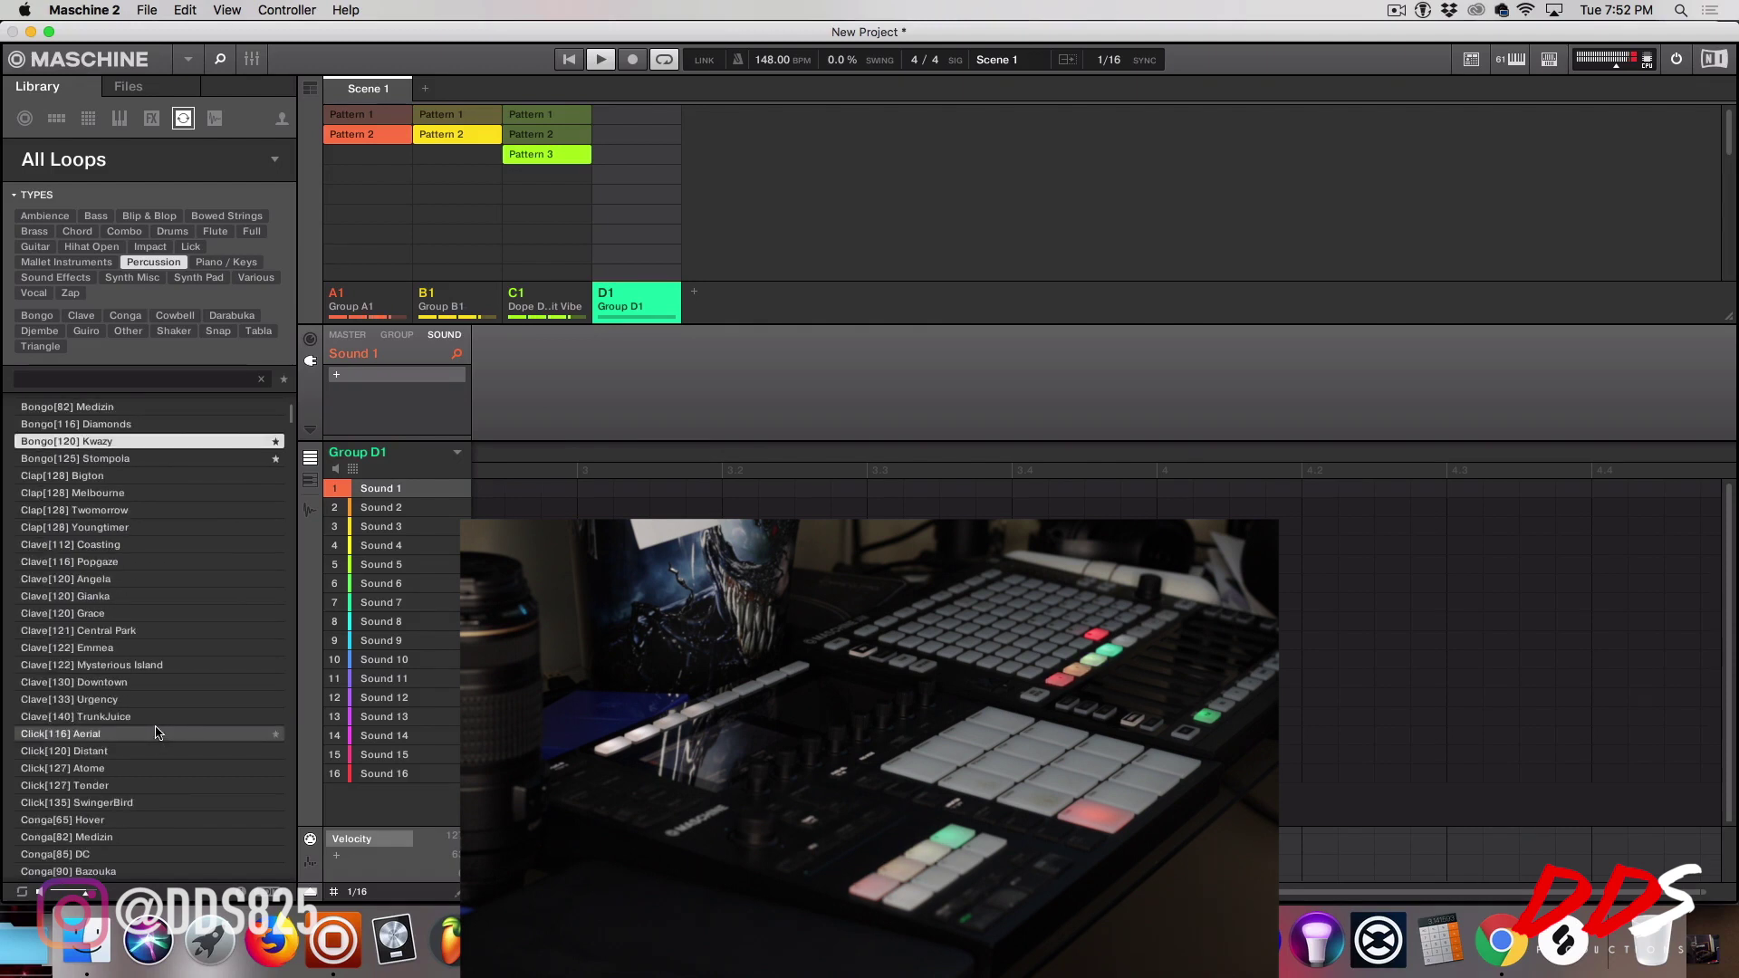
{"action": "left_click", "coordinate": [161, 734]}
{"action": "scroll", "coordinate": [178, 750], "scroll_direction": "down", "scroll_amount": 7}
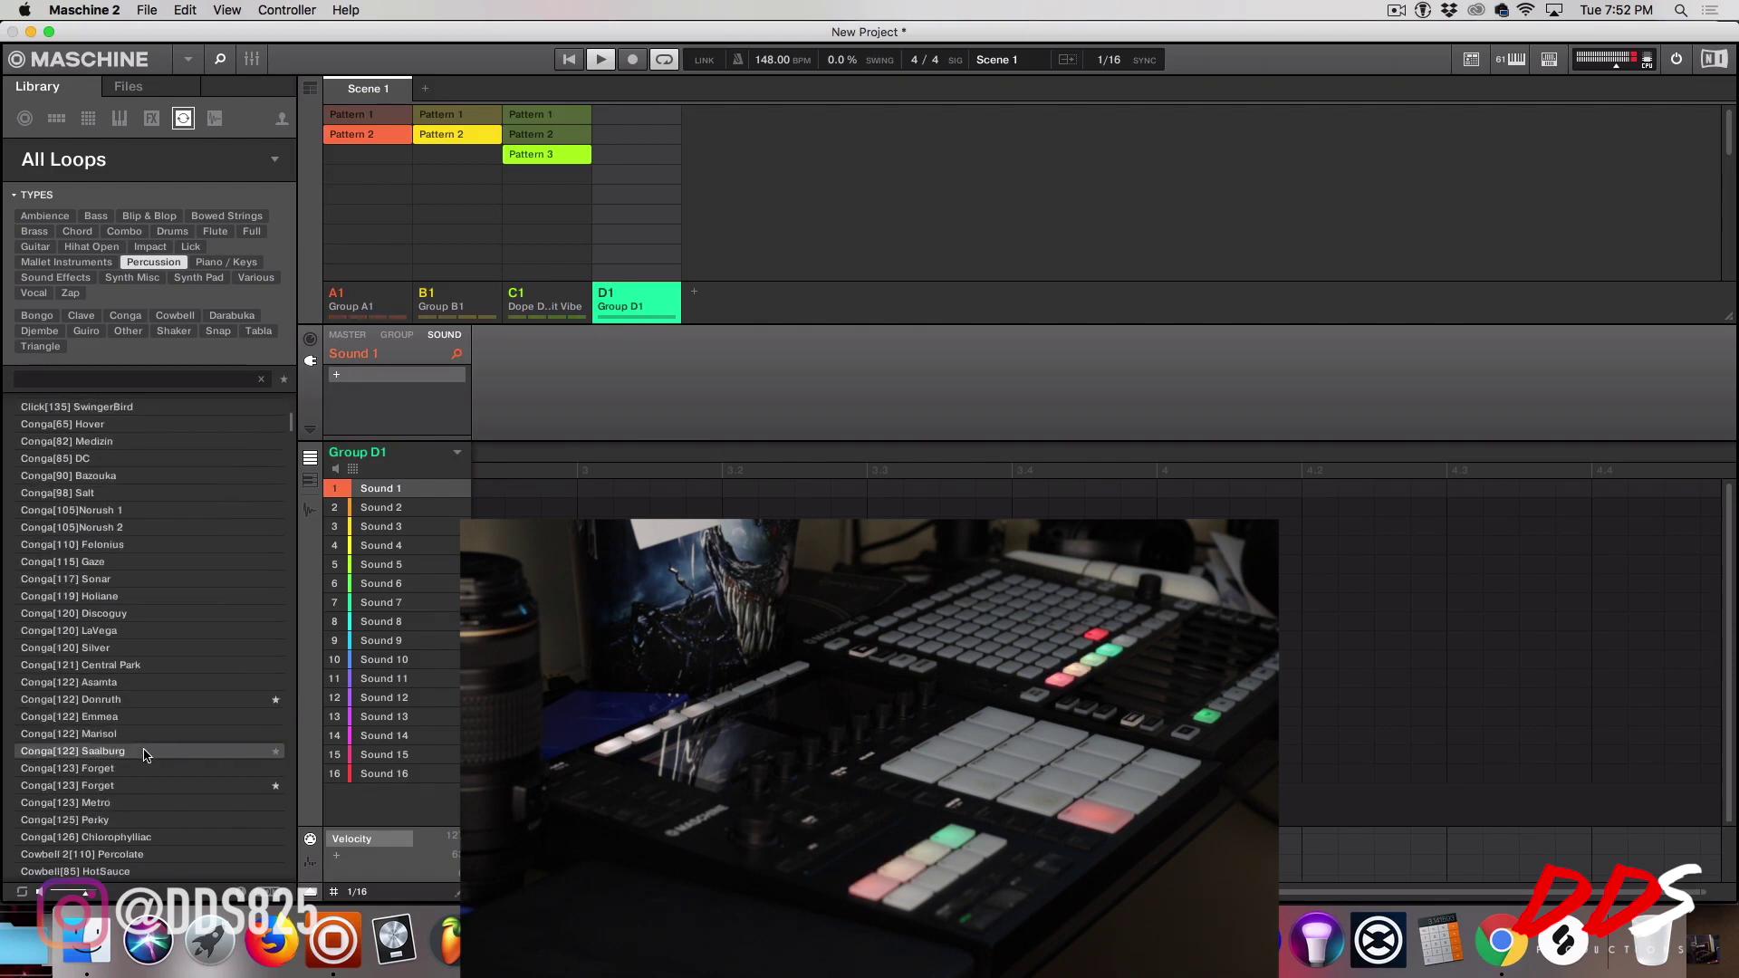
{"action": "left_click", "coordinate": [150, 699]}
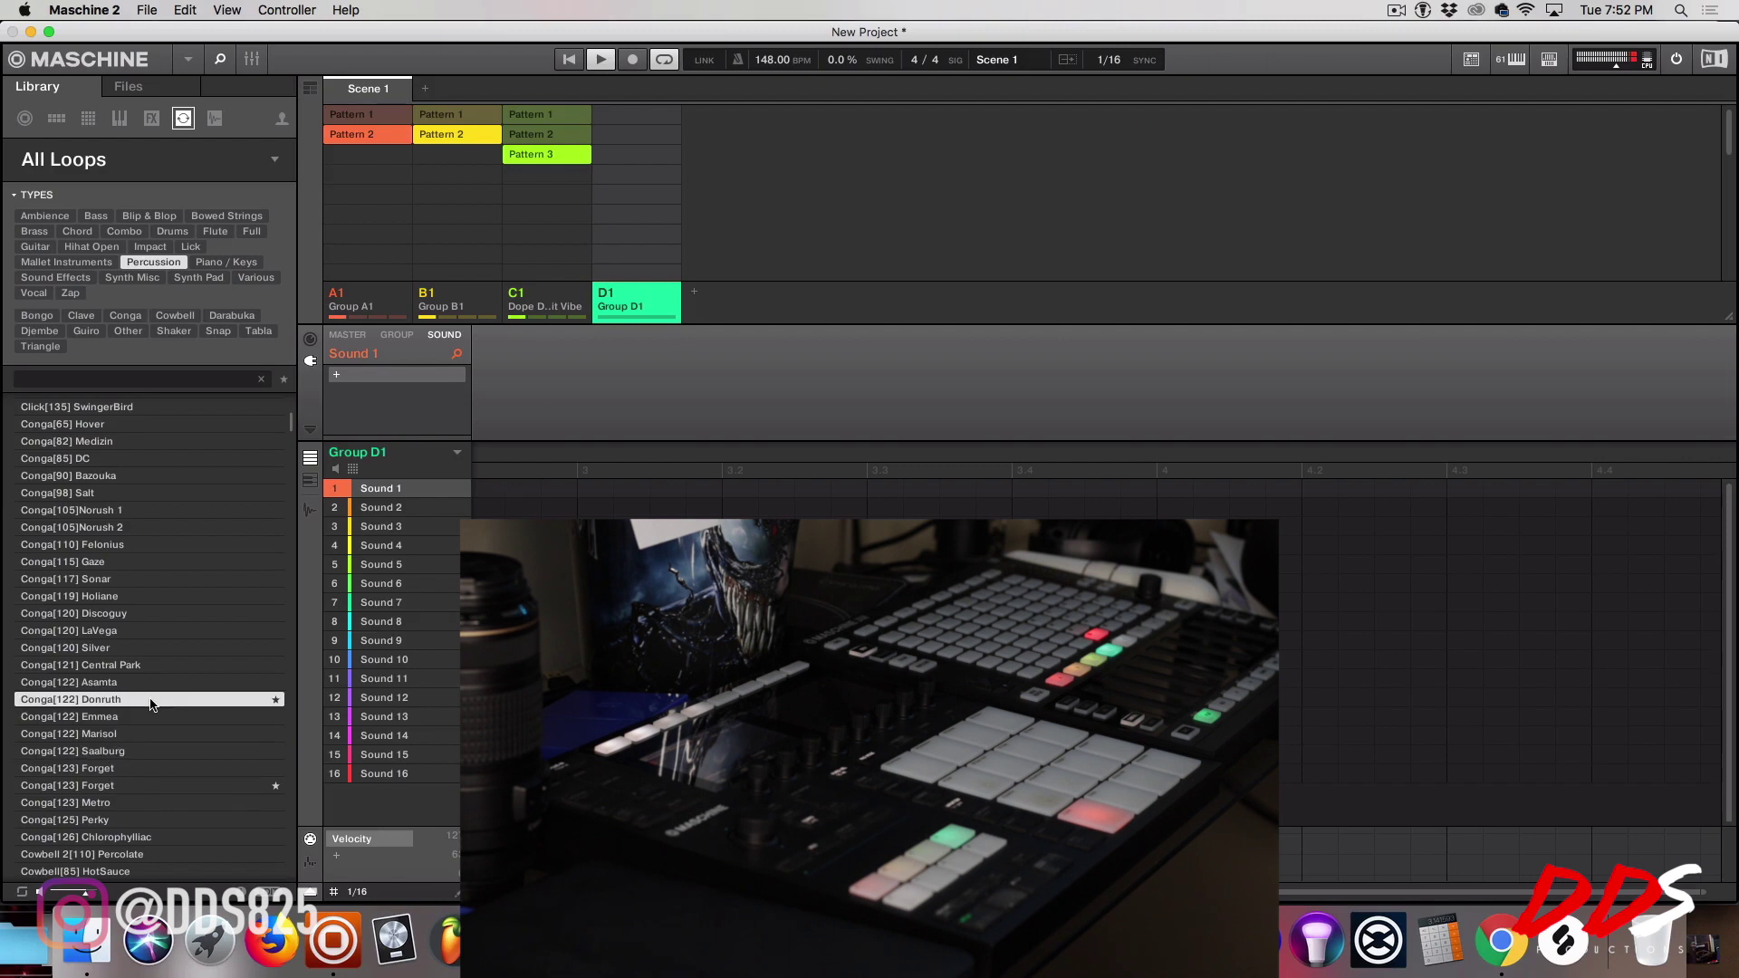
{"action": "left_click", "coordinate": [172, 785]}
{"action": "scroll", "coordinate": [171, 790], "scroll_direction": "down", "scroll_amount": 4}
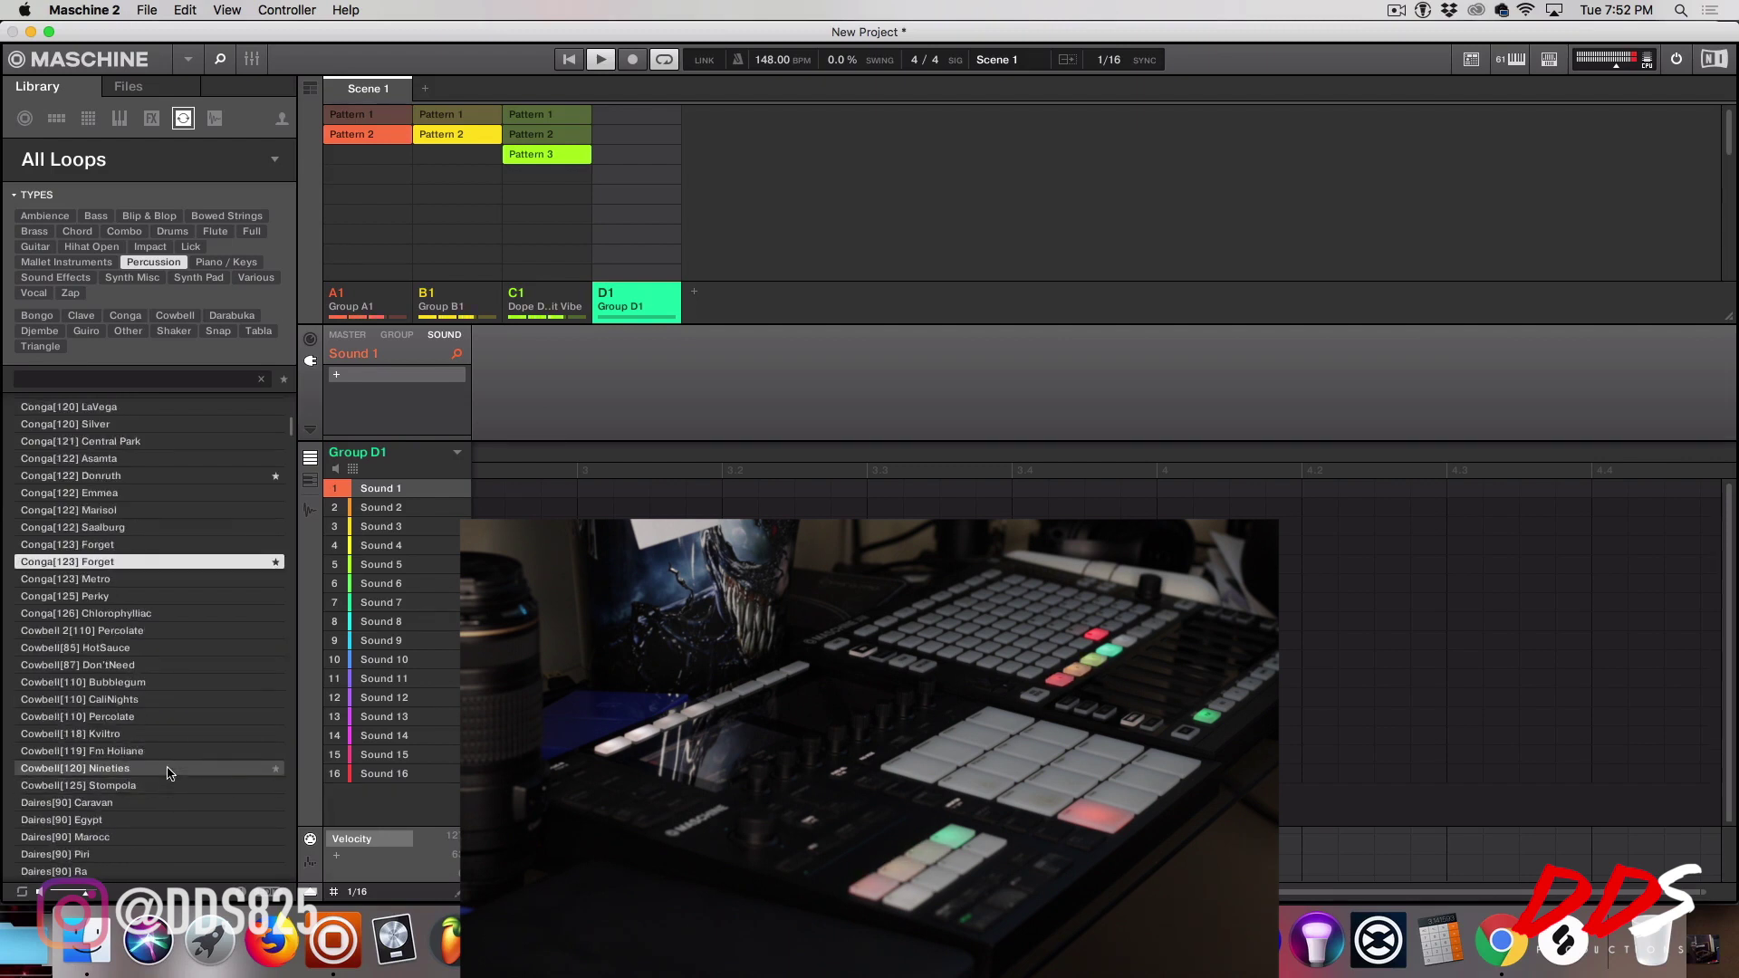
{"action": "left_click", "coordinate": [168, 783]}
{"action": "scroll", "coordinate": [170, 781], "scroll_direction": "down", "scroll_amount": 3}
{"action": "left_click", "coordinate": [173, 770]}
{"action": "scroll", "coordinate": [172, 780], "scroll_direction": "down", "scroll_amount": 4}
{"action": "left_click", "coordinate": [159, 769]}
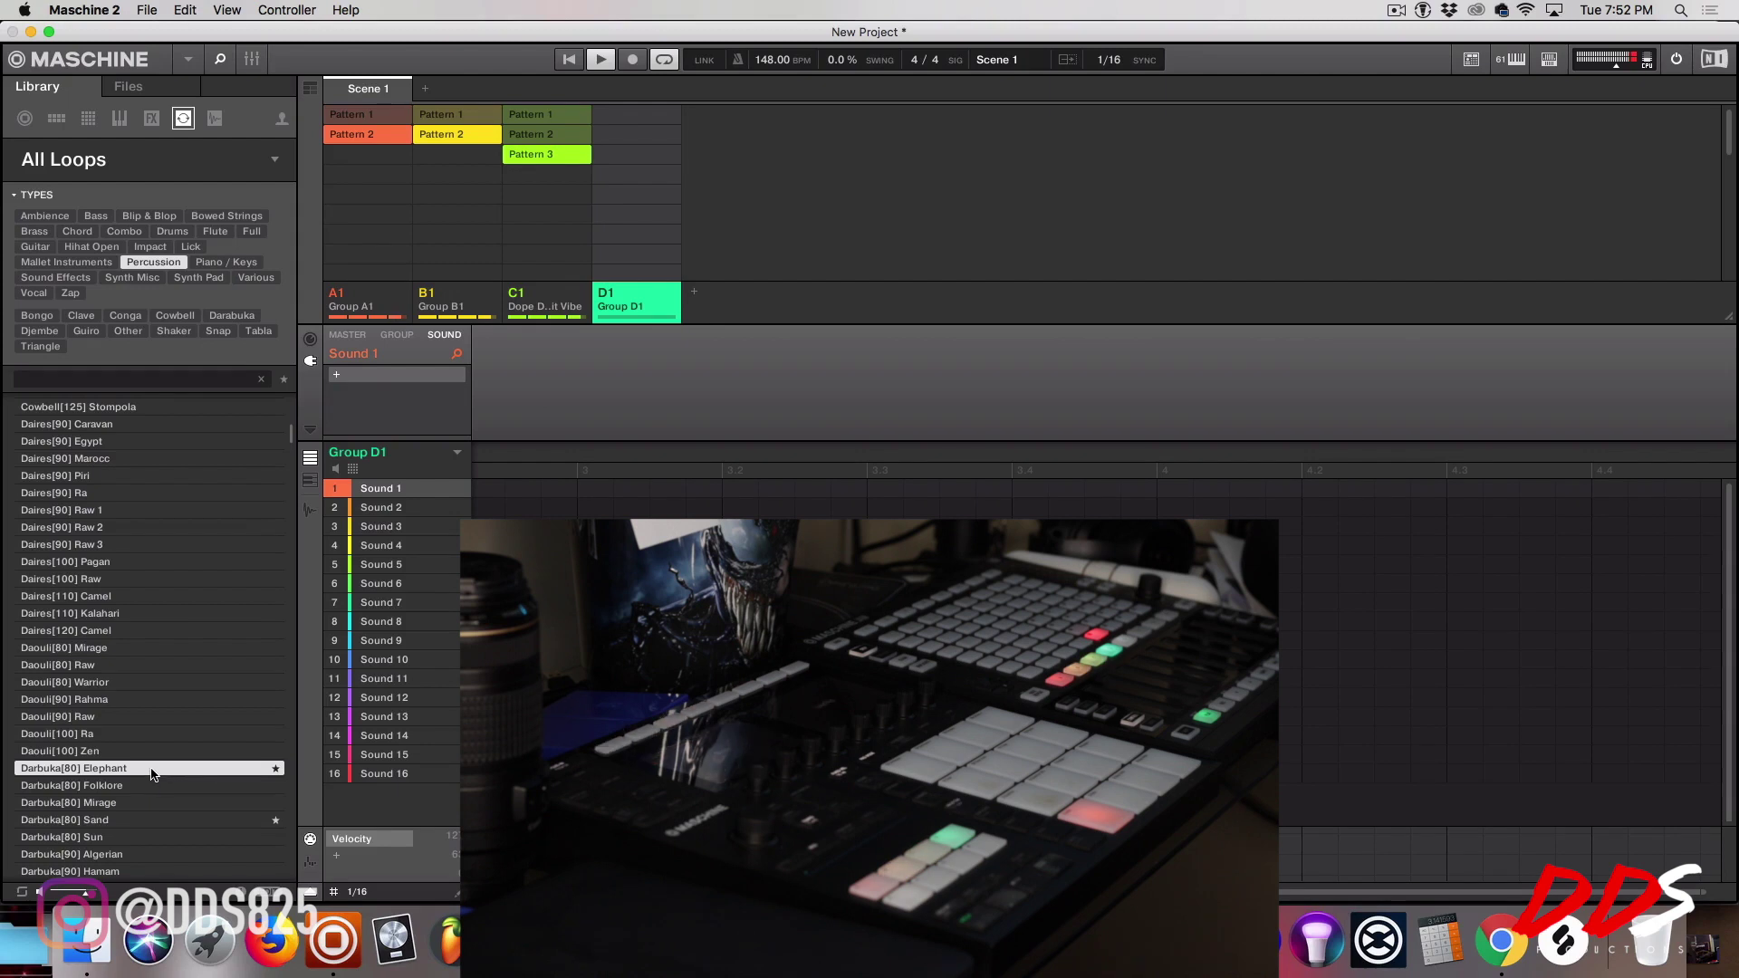
{"action": "double_click", "coordinate": [152, 769]}
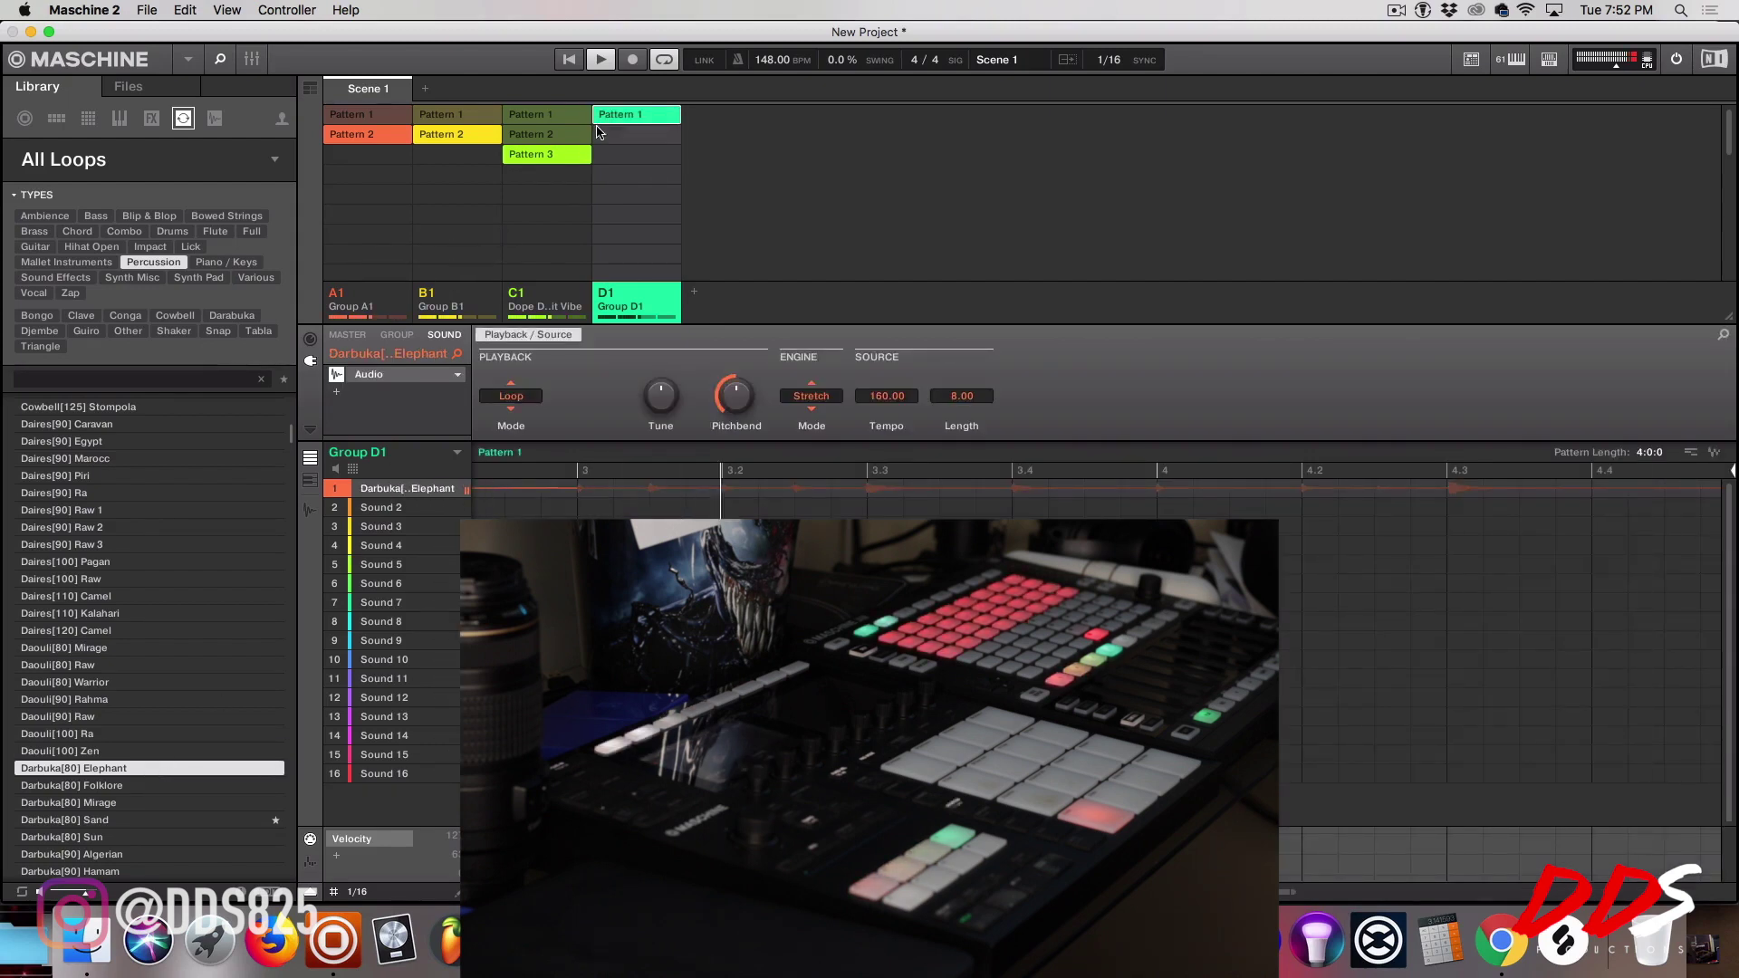
Step: Add a fourth pattern to drum group C1 in Scene 1
{"action": "left_click", "coordinate": [575, 175]}
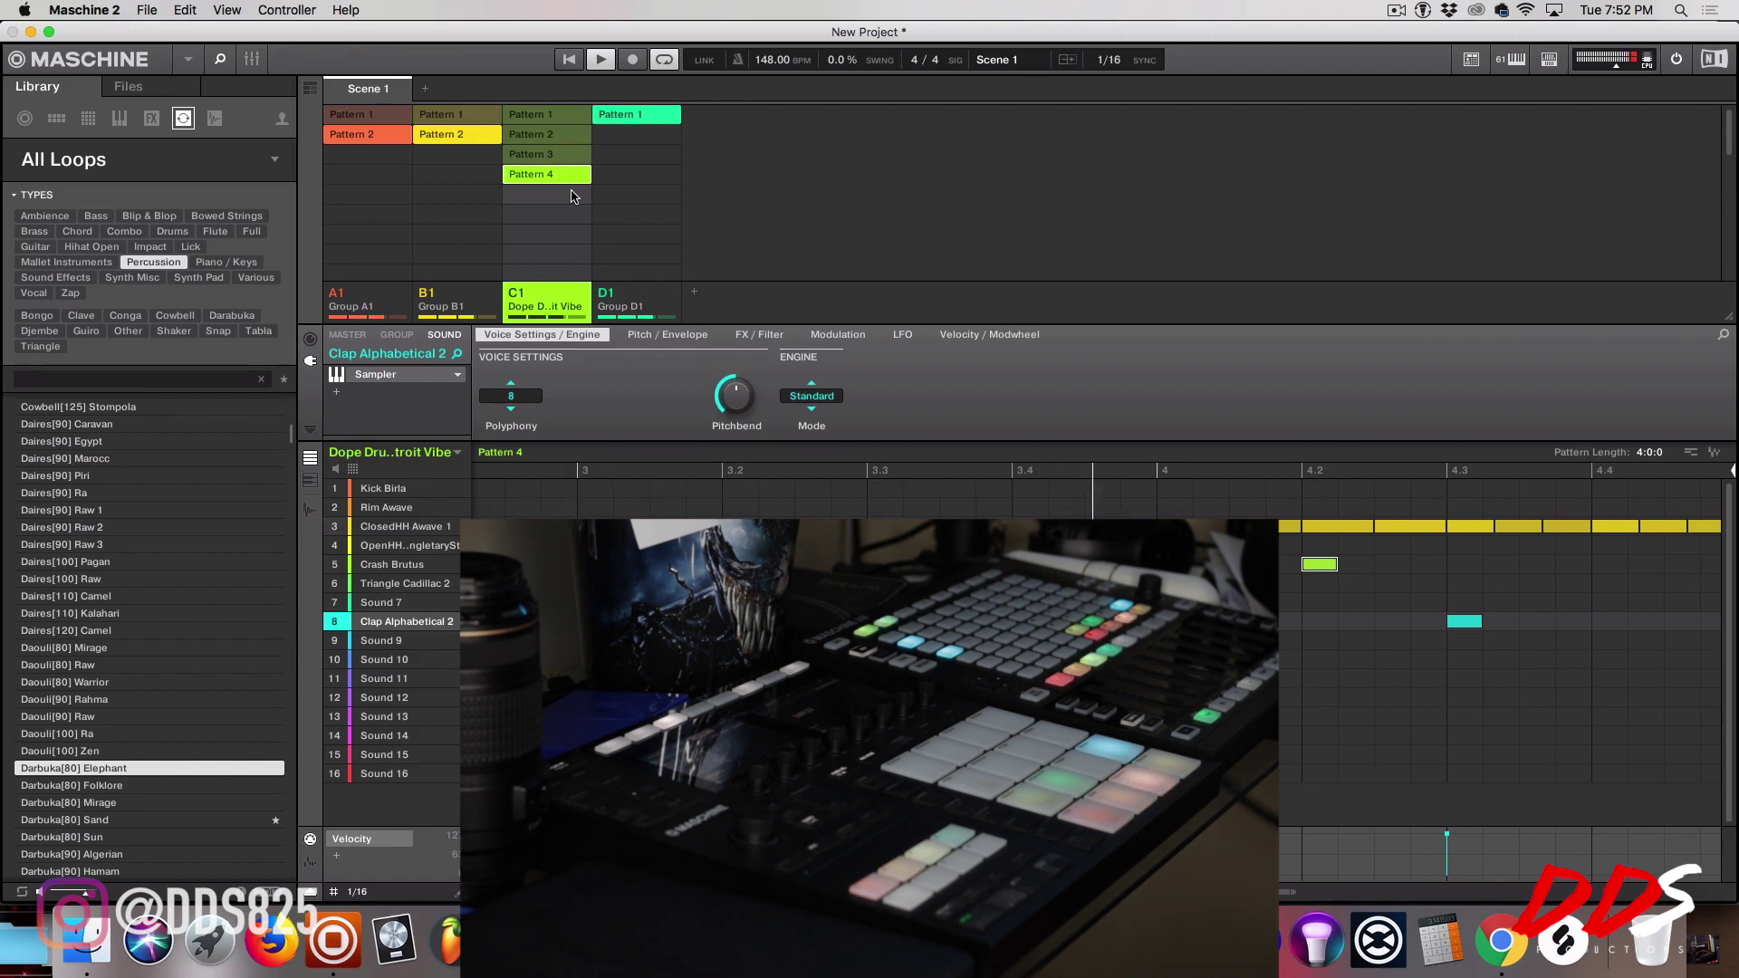
Step: Add a fifth pattern to drum group C1, and mute and unmute the group to compare the beat without drums
{"action": "left_click", "coordinate": [572, 196]}
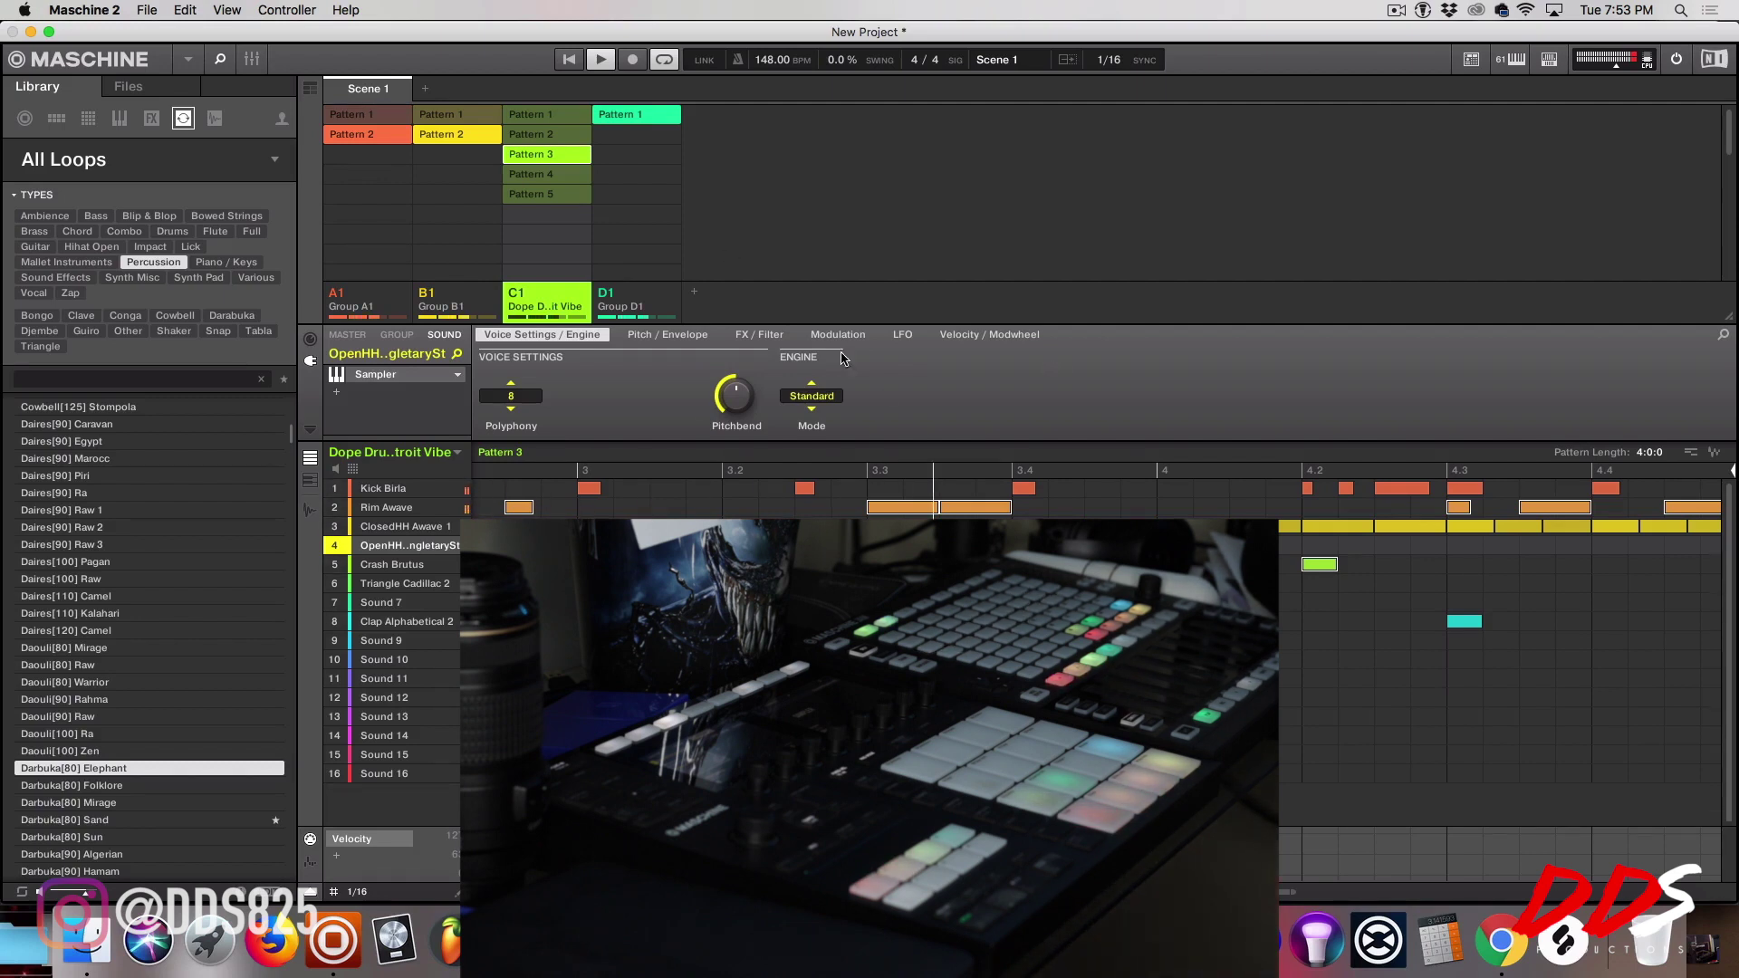
{"action": "left_click", "coordinate": [514, 298]}
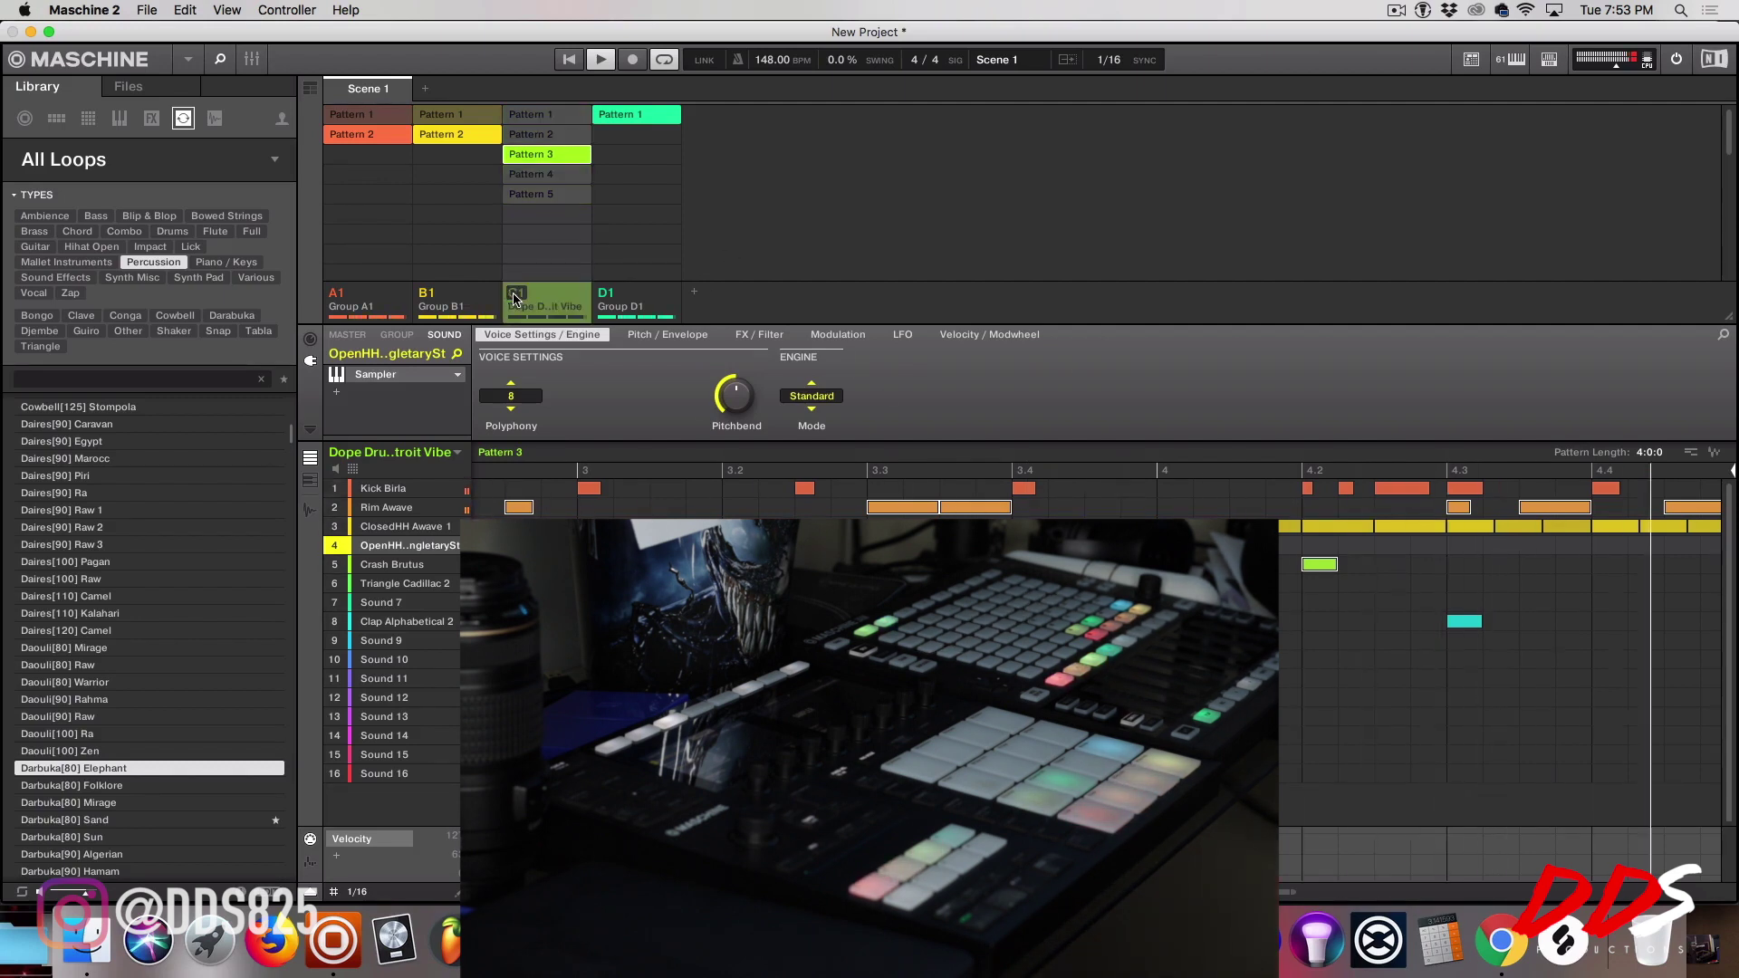
{"action": "left_click", "coordinate": [513, 298]}
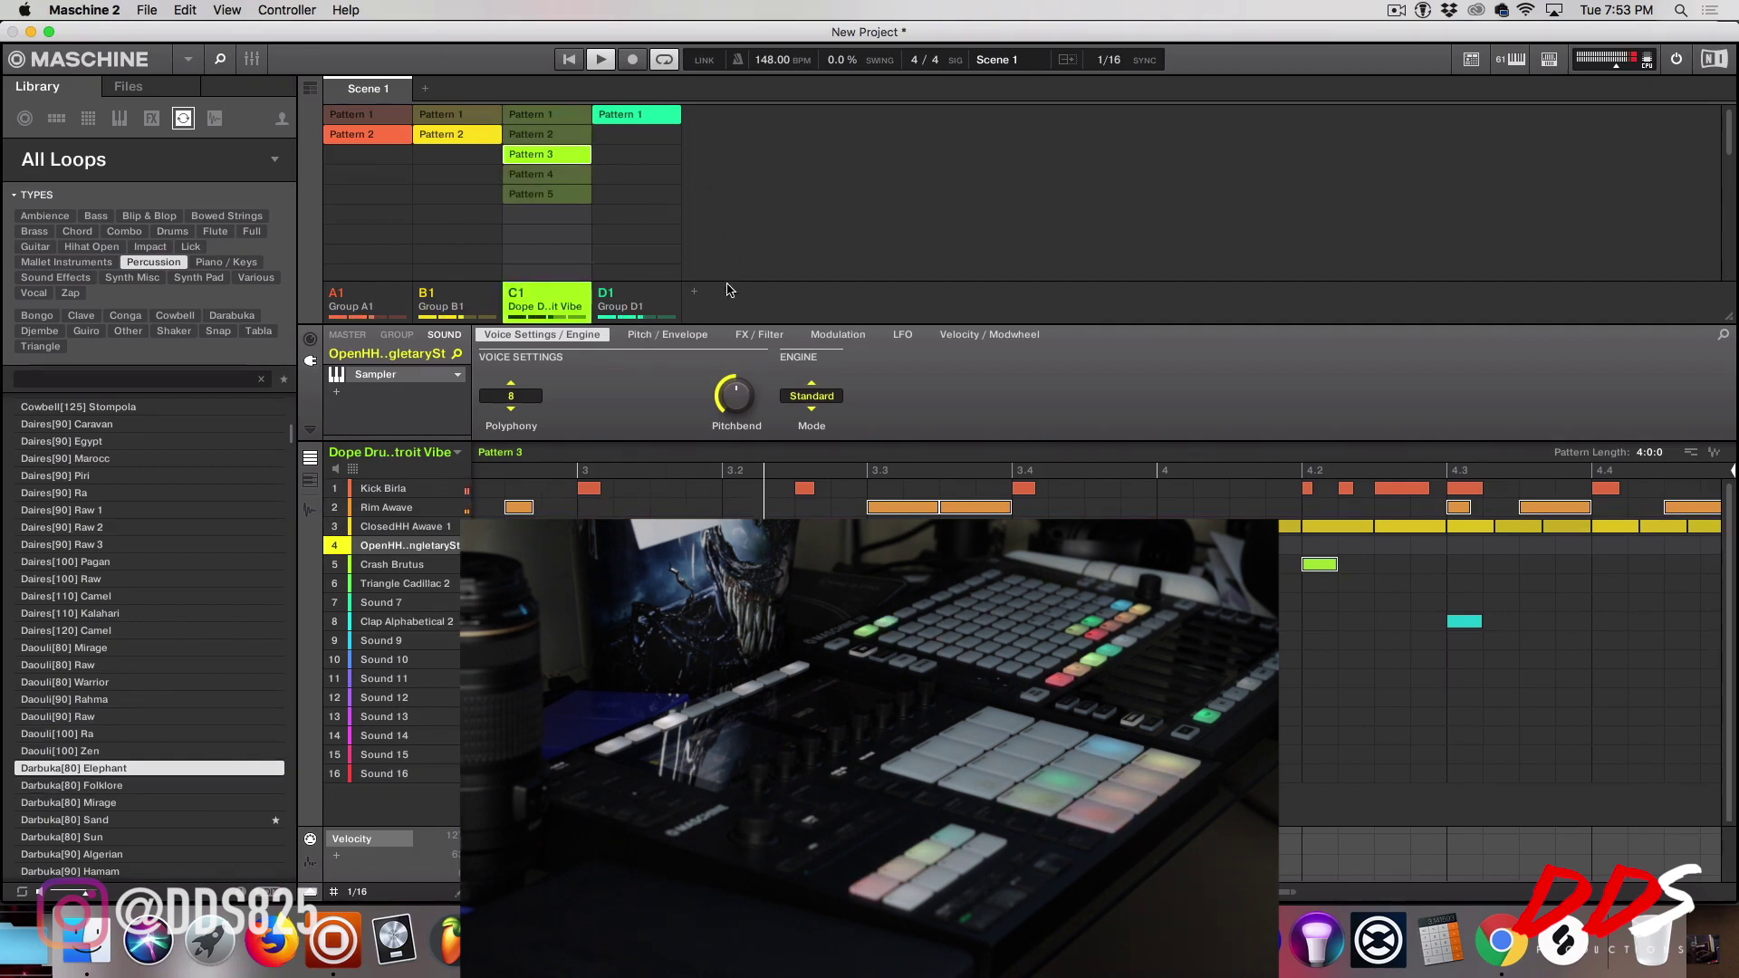
Step: Add a new group E1 and load the DDS Transition kit from the user library's groups into it
{"action": "left_click", "coordinate": [693, 290]}
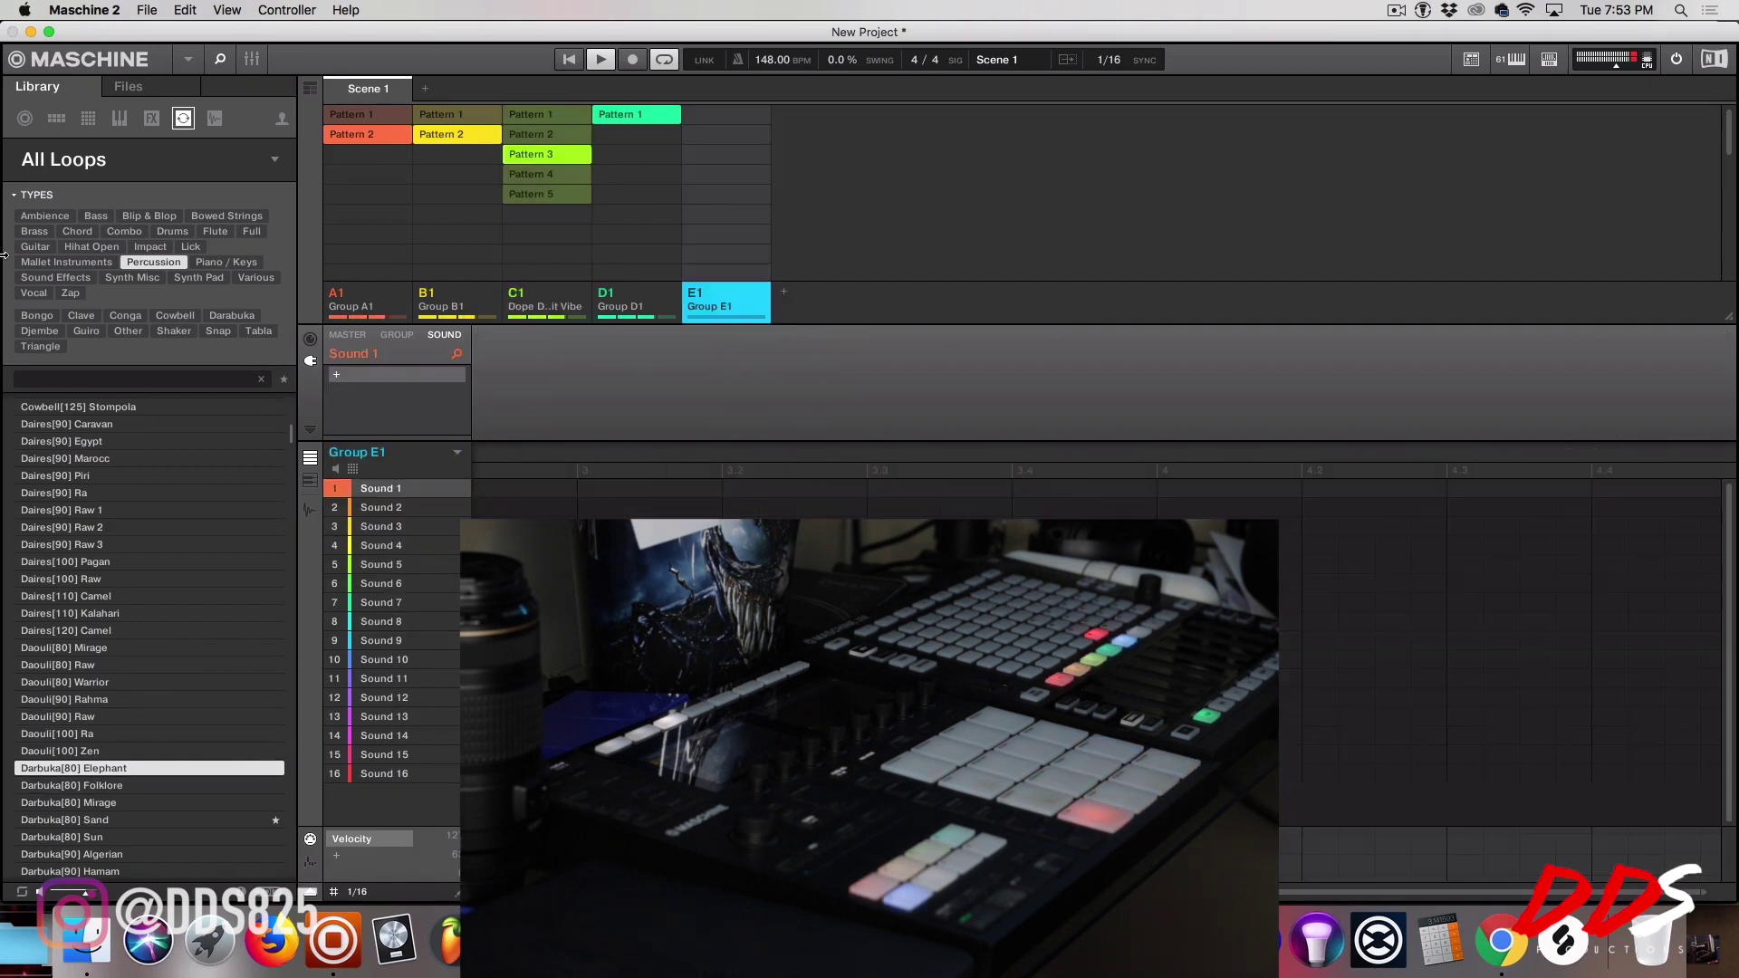
{"action": "left_click", "coordinate": [59, 120]}
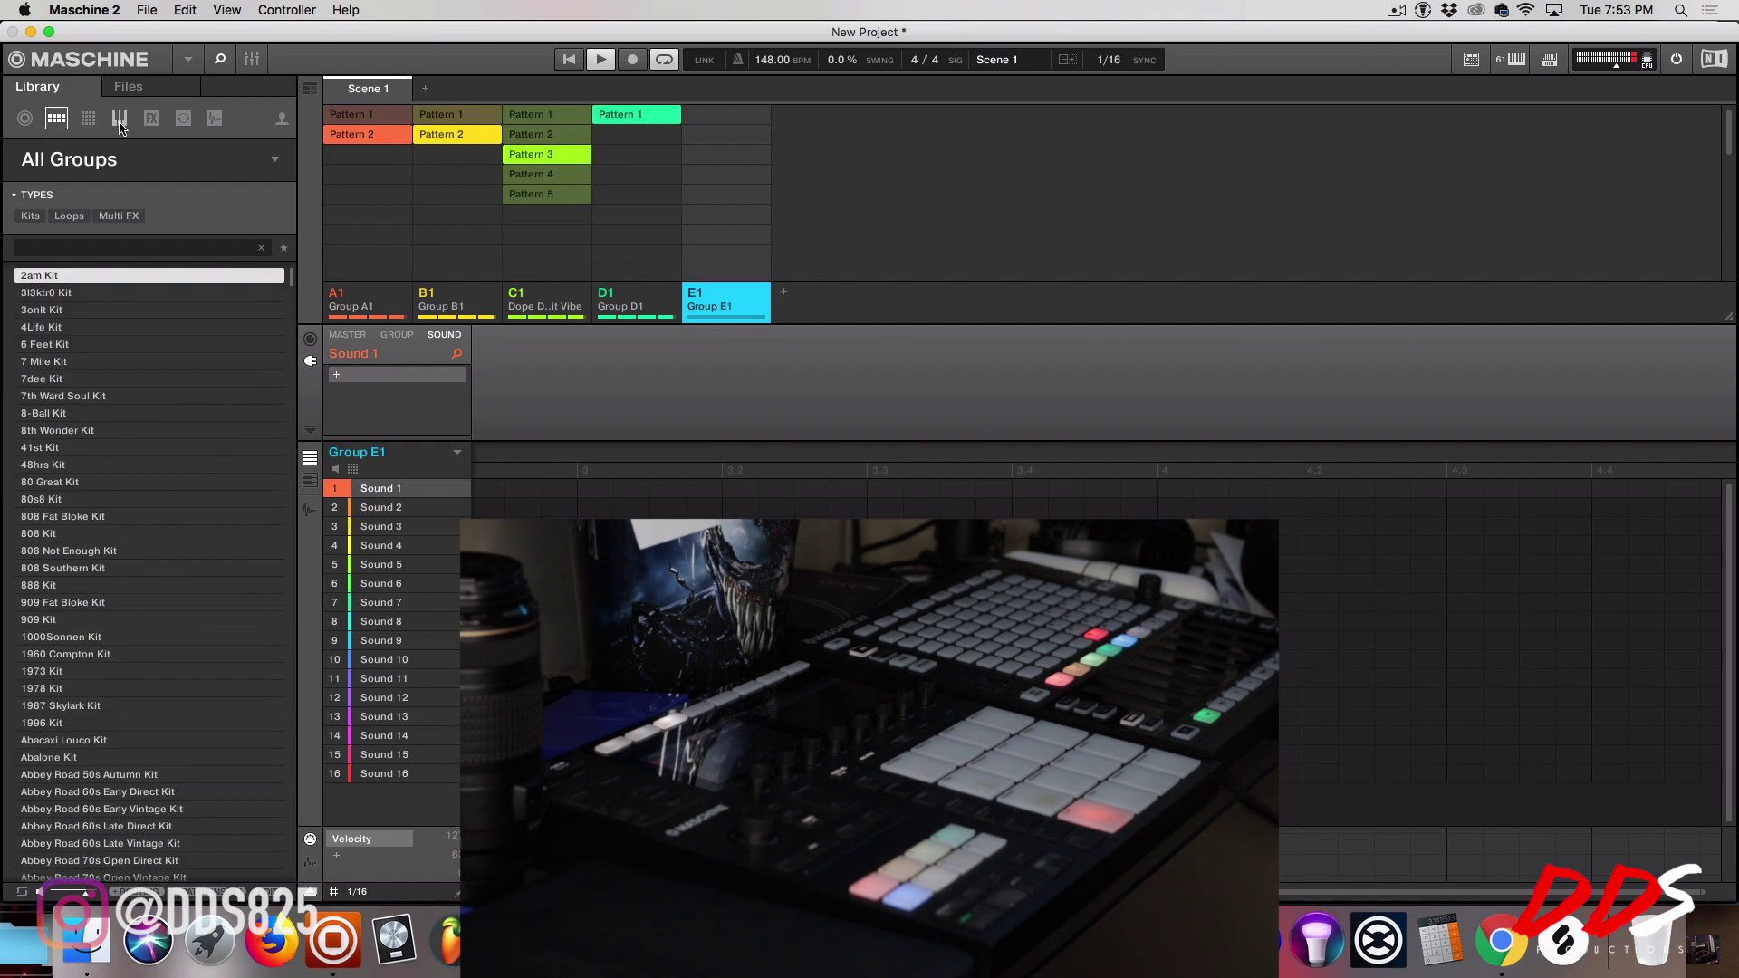
{"action": "left_click", "coordinate": [280, 120]}
{"action": "scroll", "coordinate": [154, 725], "scroll_direction": "down", "scroll_amount": 3}
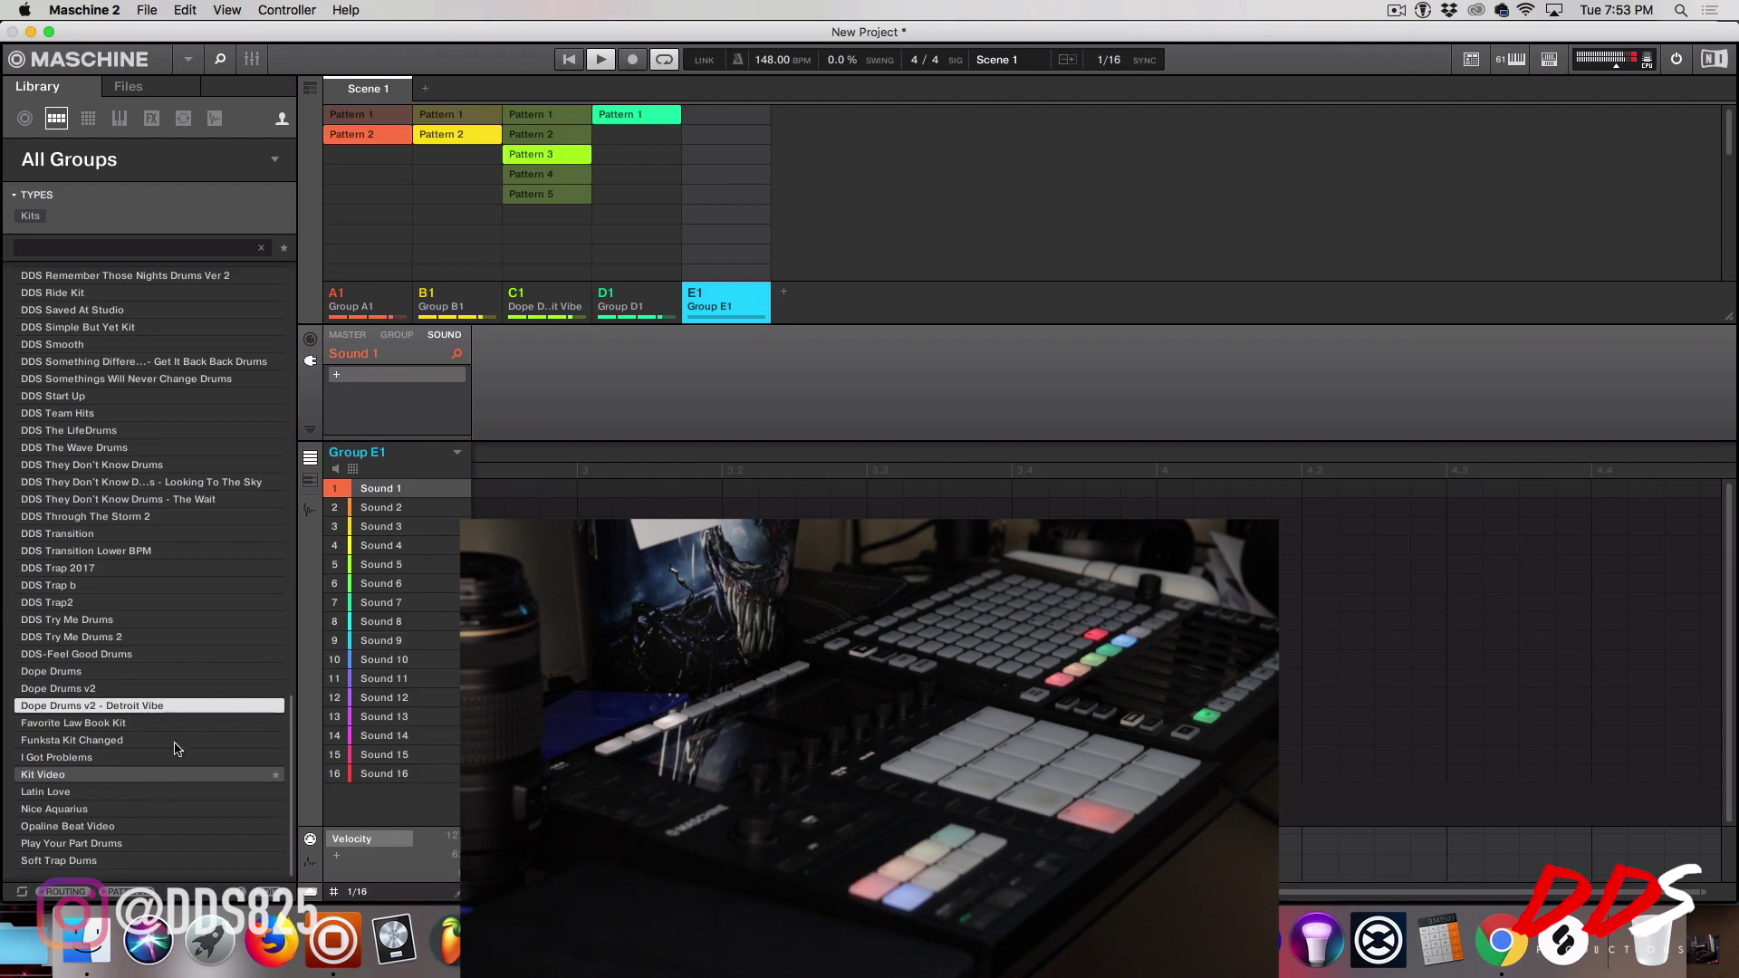
{"action": "left_click", "coordinate": [163, 551]}
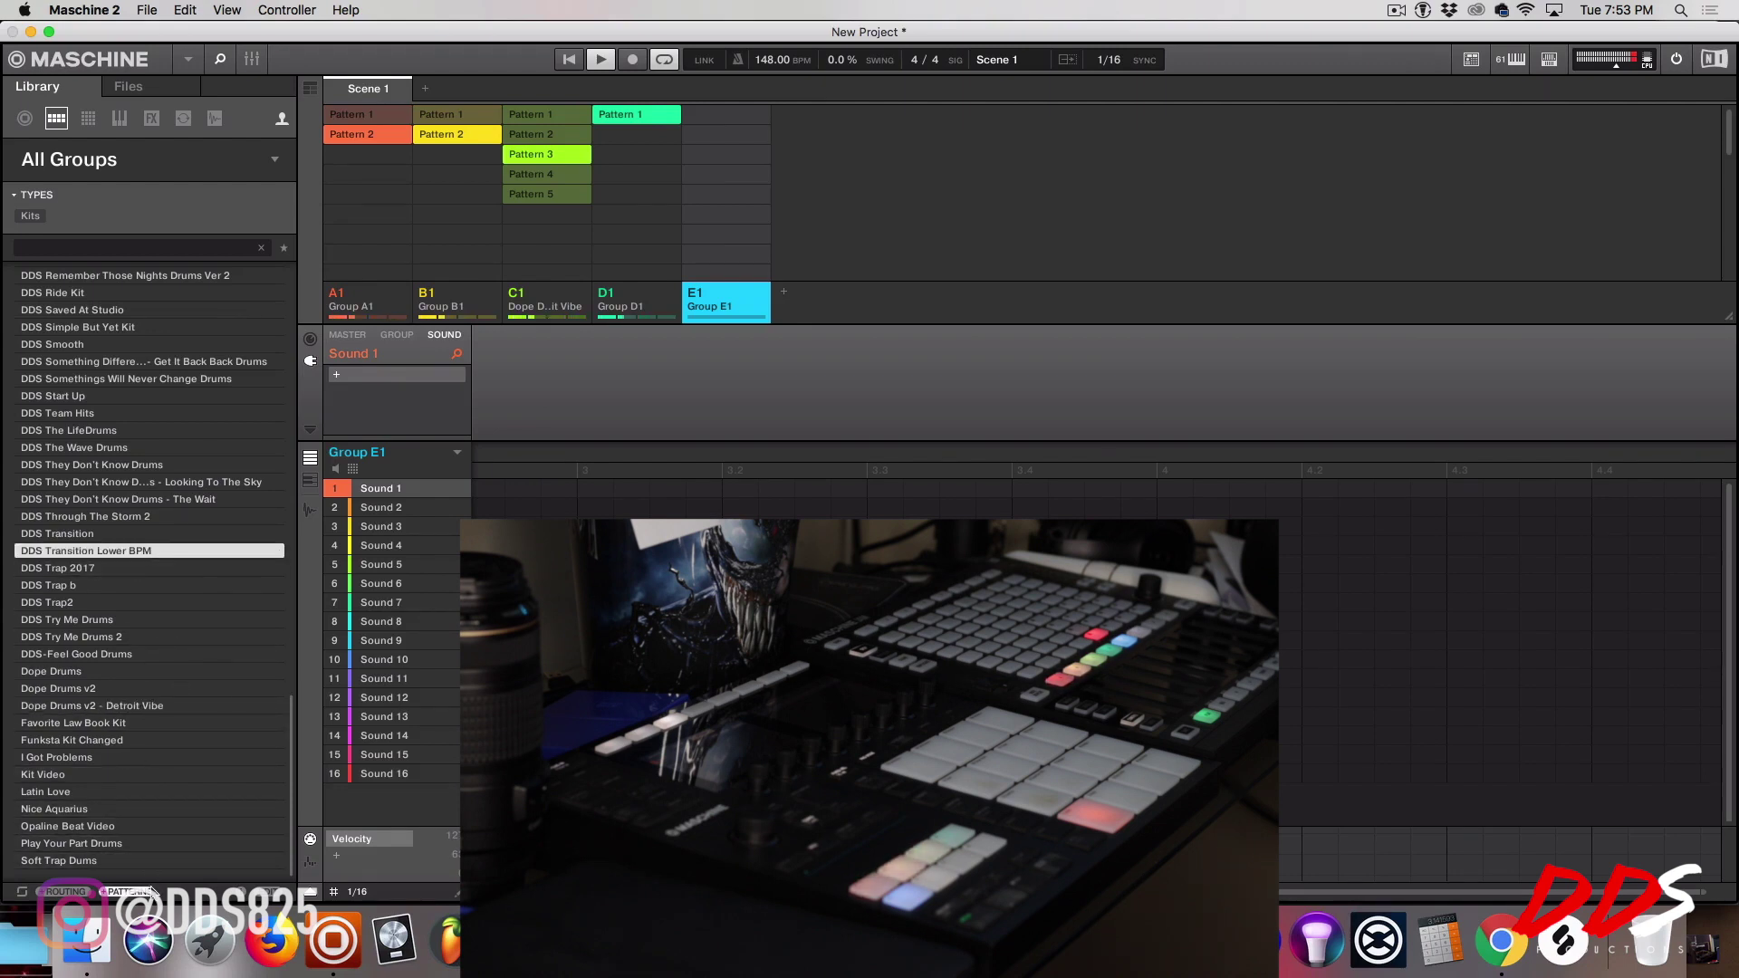
{"action": "double_click", "coordinate": [174, 534]}
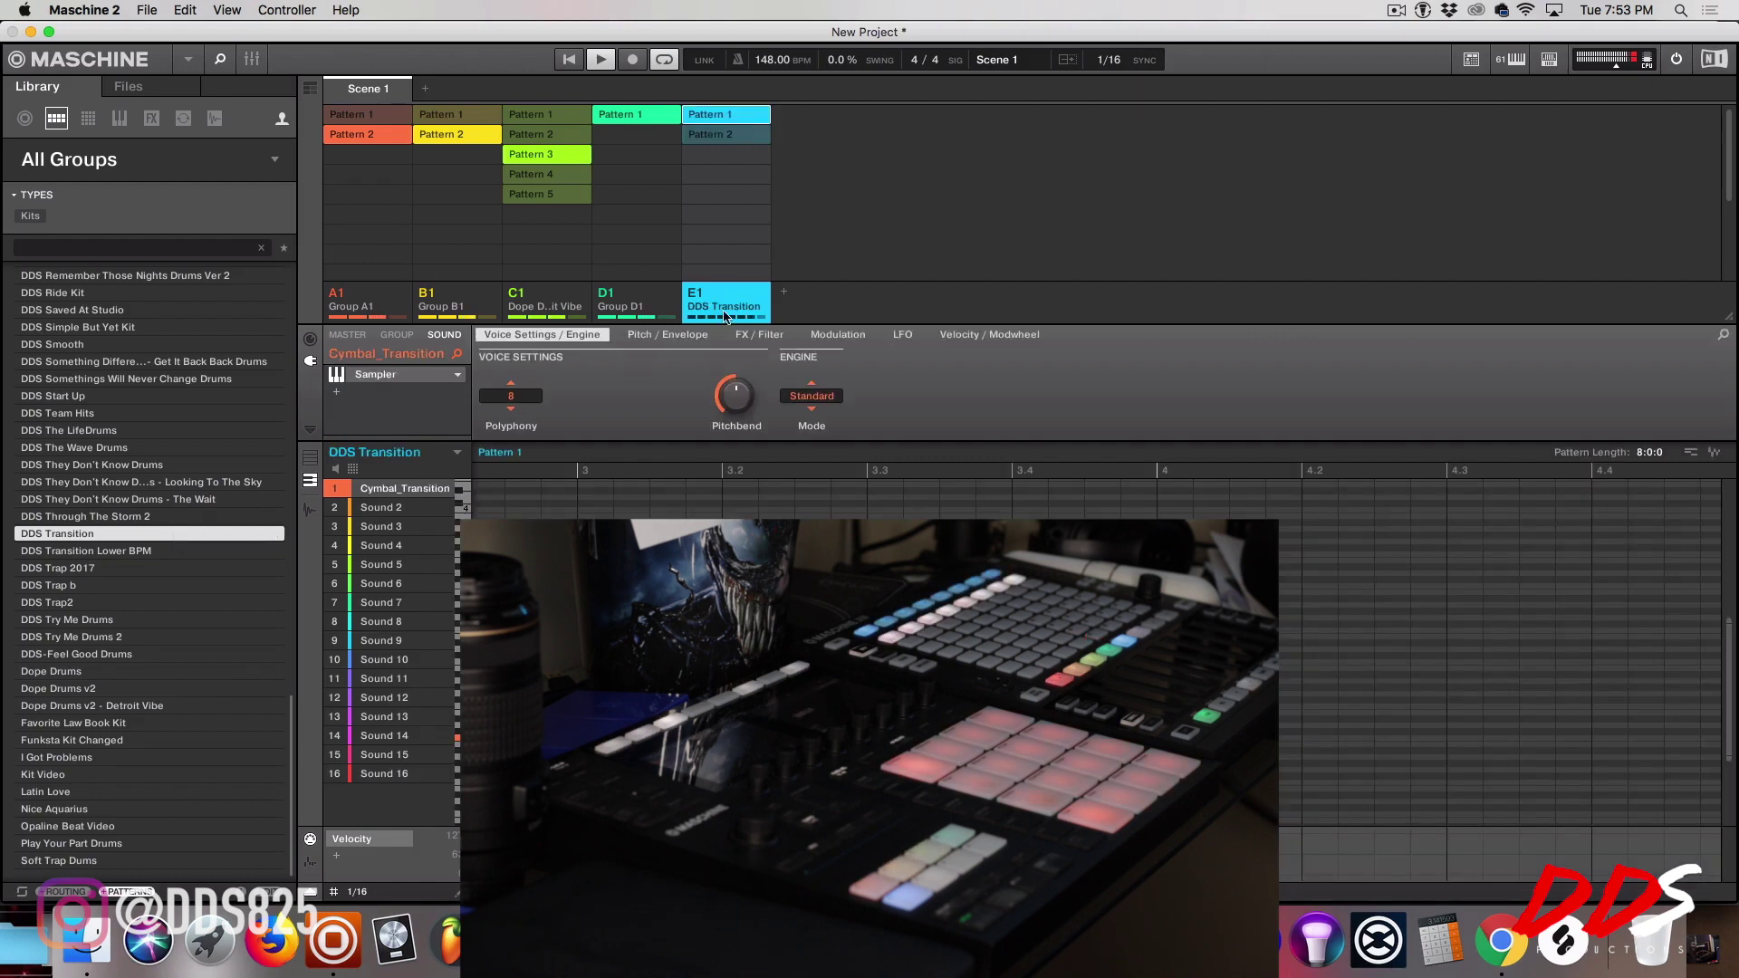
Step: Add another group F1 and load the Latin Love kit from the user library into it
{"action": "left_click", "coordinate": [784, 293]}
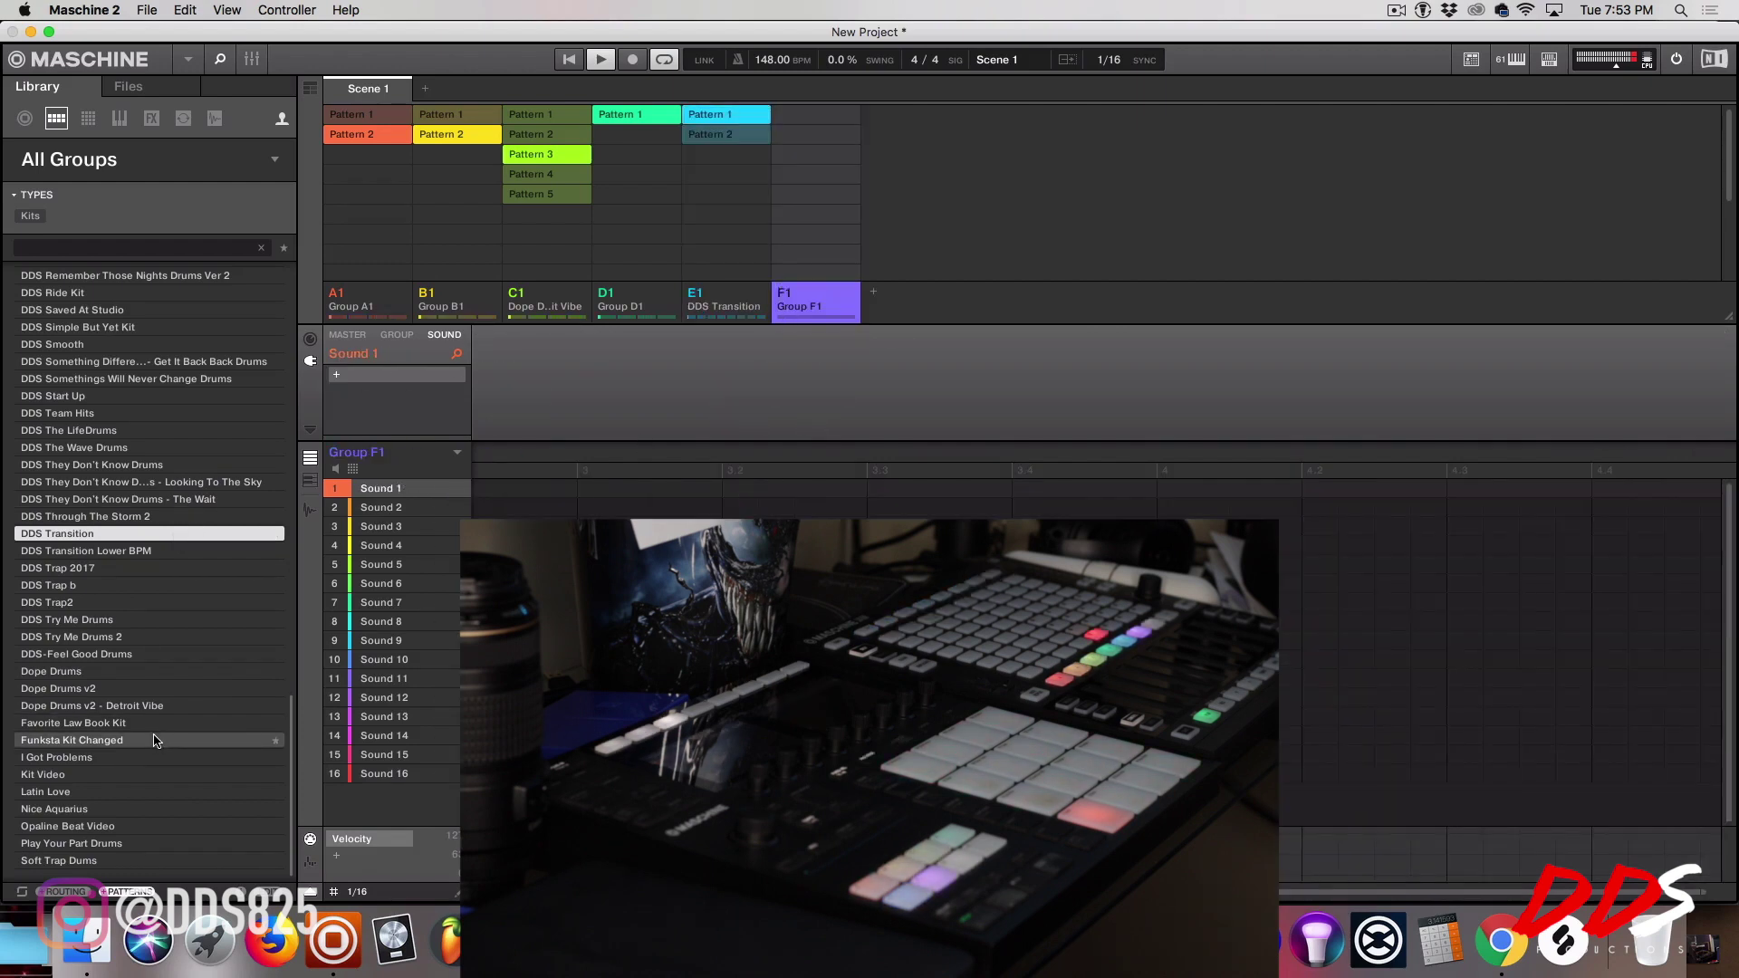
{"action": "left_click", "coordinate": [192, 810]}
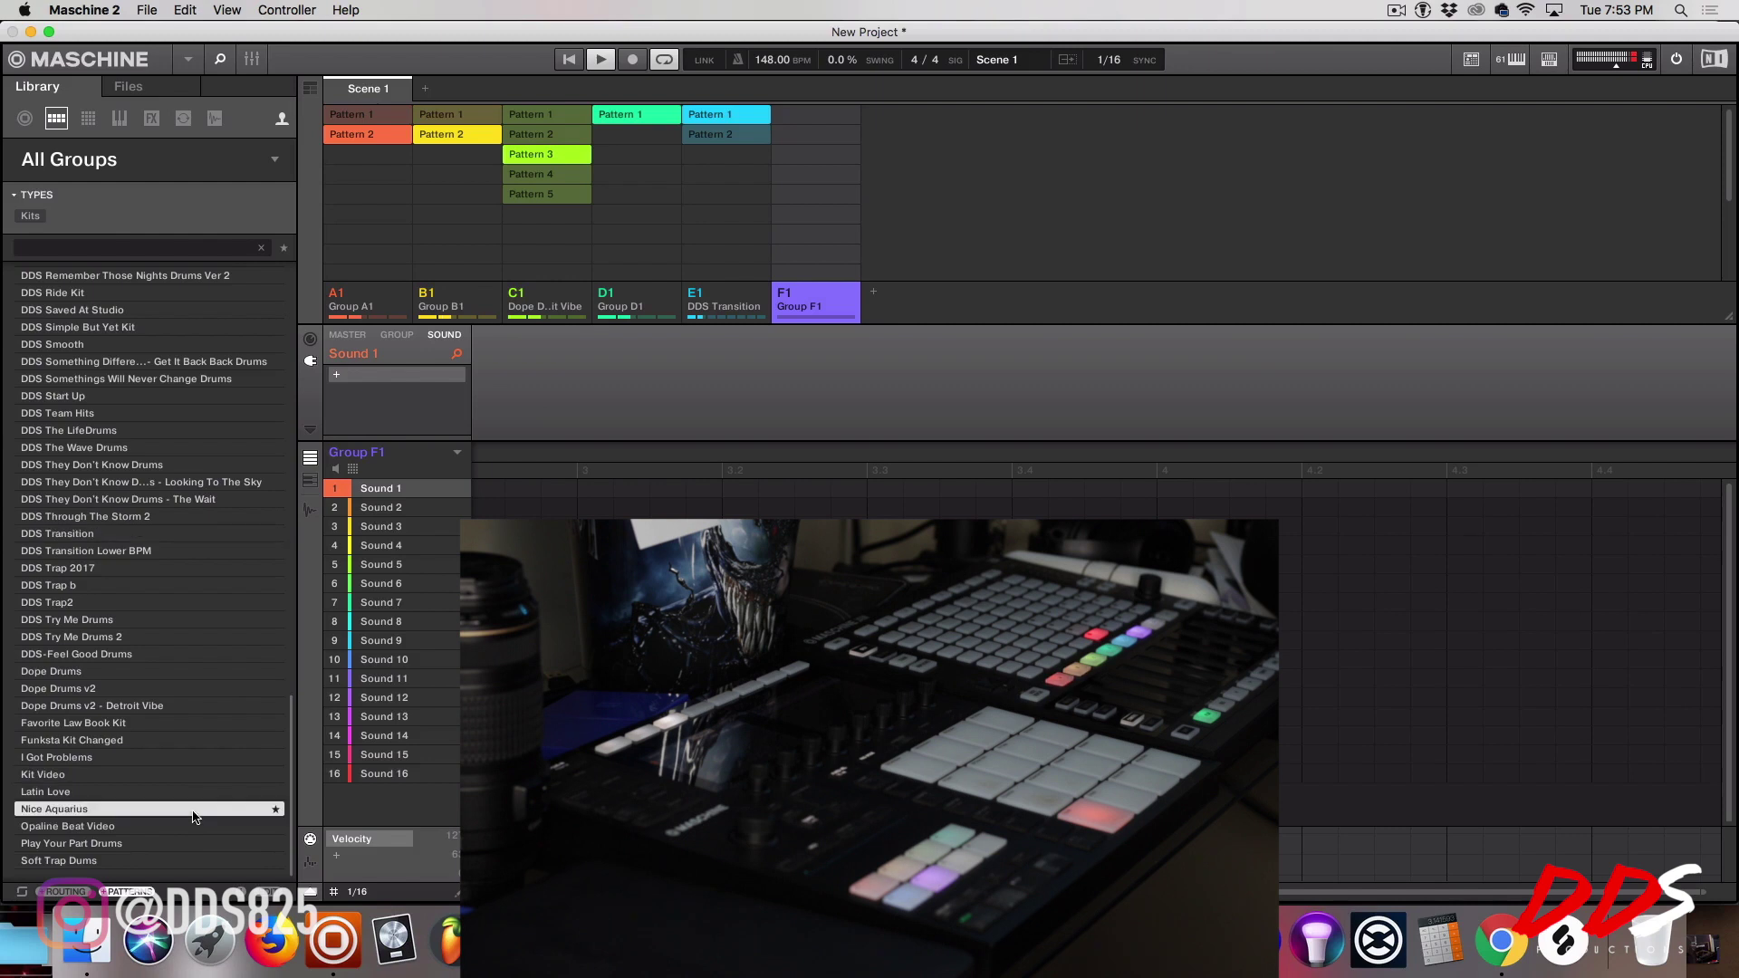
{"action": "left_click", "coordinate": [114, 795]}
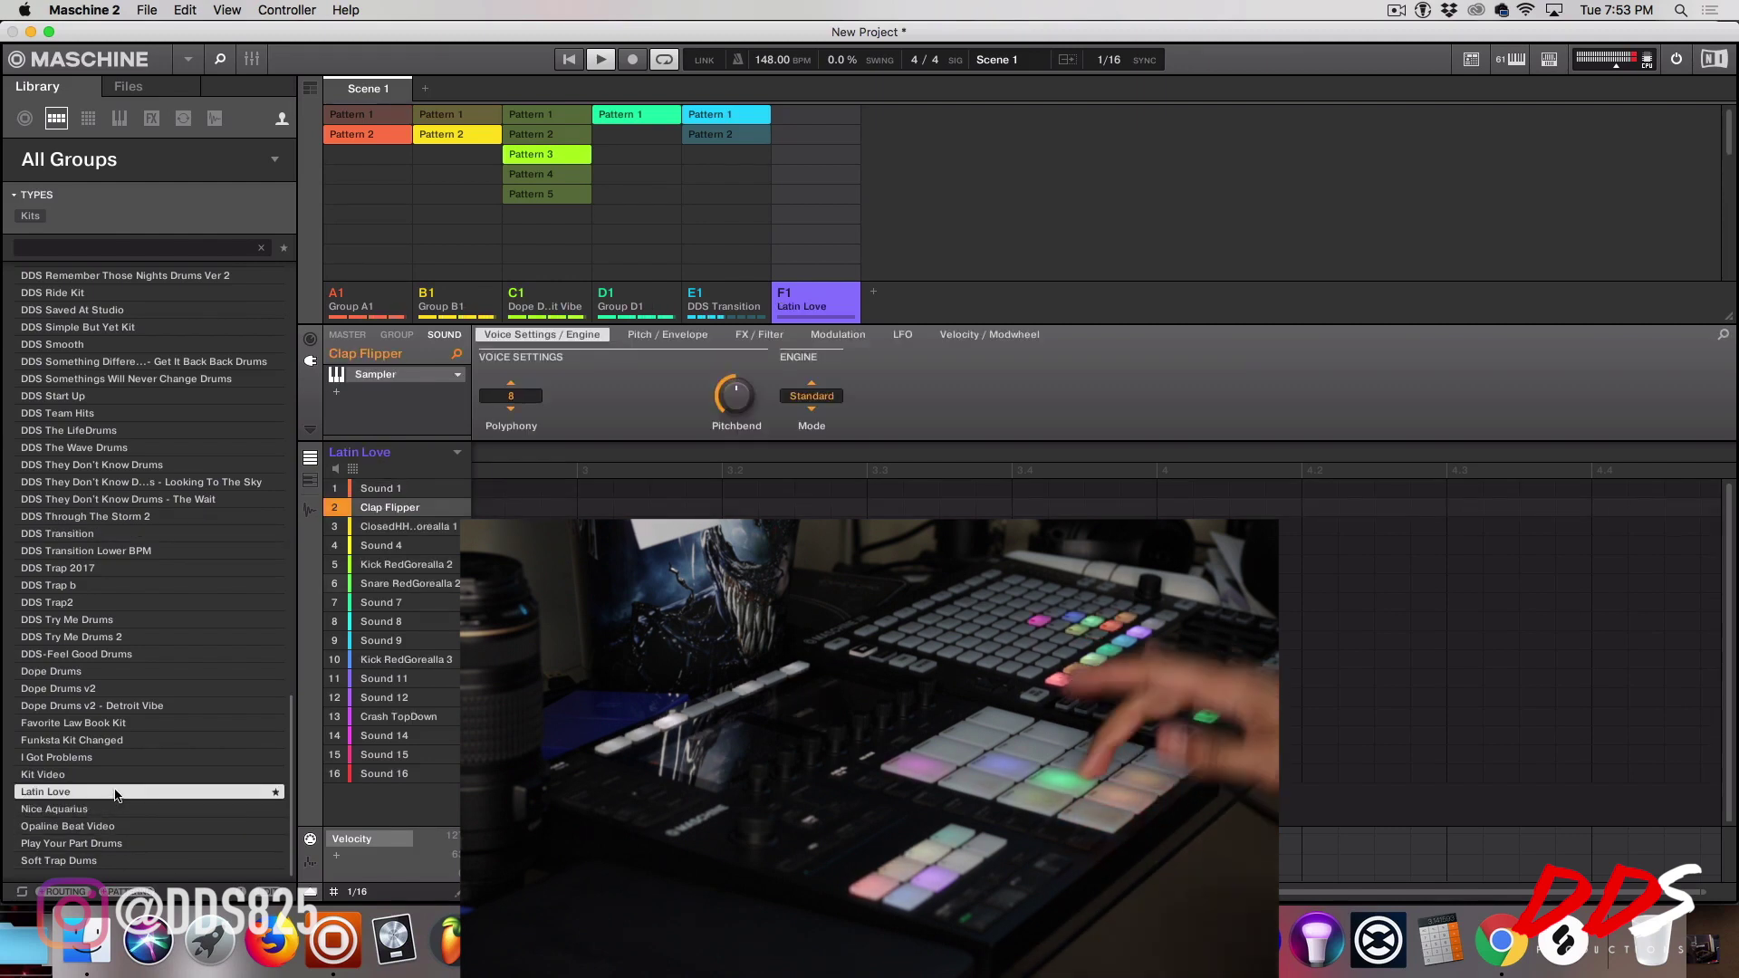